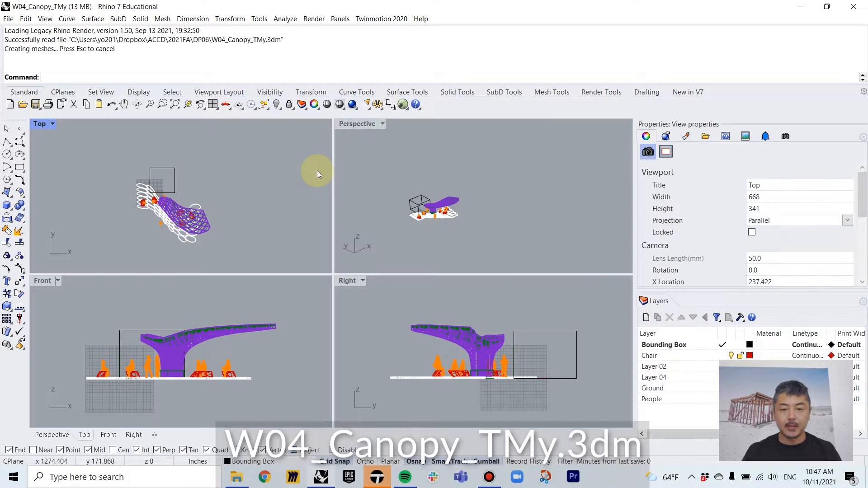
Maximize the Perspective viewport and bring the whole canopy model into close view.
mouse_move(370, 145)
right_down()
mouse_move(403, 178)
mouse_move(381, 151)
right_up()
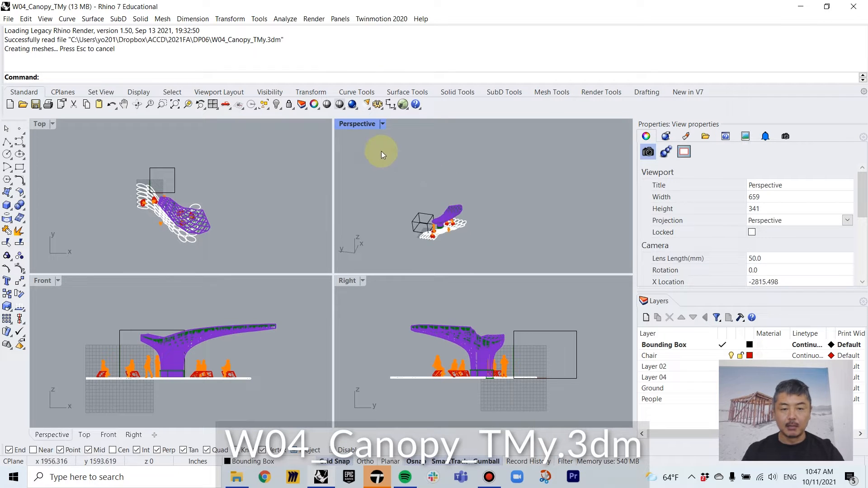
double_click(360, 123)
shift+right_drag(348, 259, 408, 212)
right_drag(291, 281, 394, 254)
scroll(334, 233, up, 5)
scroll(396, 244, up, 6)
right_drag(345, 264, 409, 249)
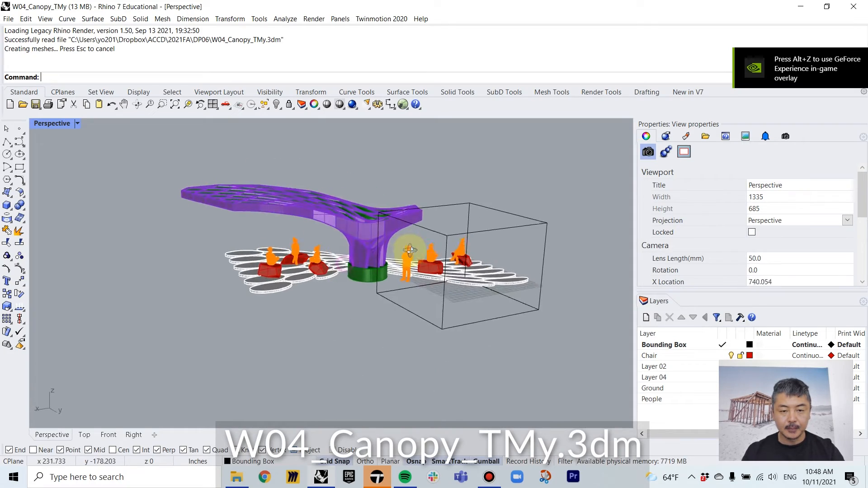
Examine the canopy from above and below, checking its lattice, infill panels, base, chairs, people and paving discs.
right_drag(335, 248, 396, 262)
scroll(305, 264, up, 6)
right_drag(304, 264, 403, 299)
click(290, 290)
click(363, 301)
scroll(354, 300, down, 5)
scroll(365, 240, up, 3)
click(402, 300)
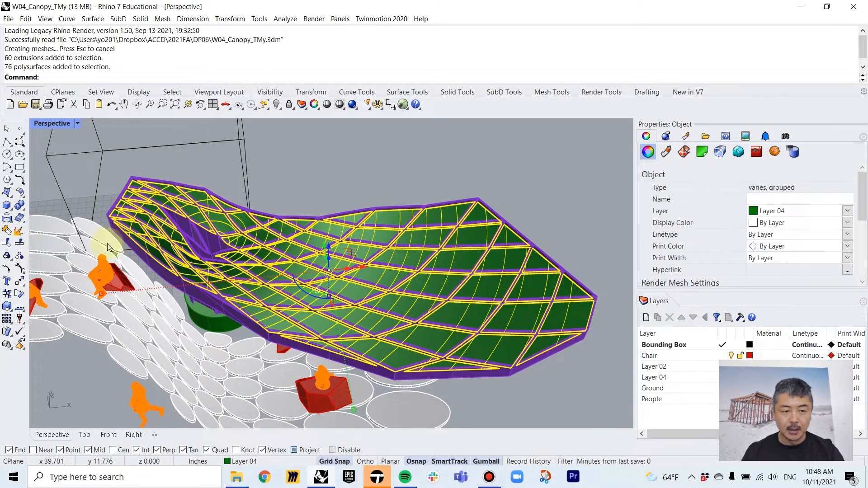
right_drag(386, 226, 430, 253)
shift+right_drag(387, 292, 385, 199)
click(301, 244)
click(335, 198)
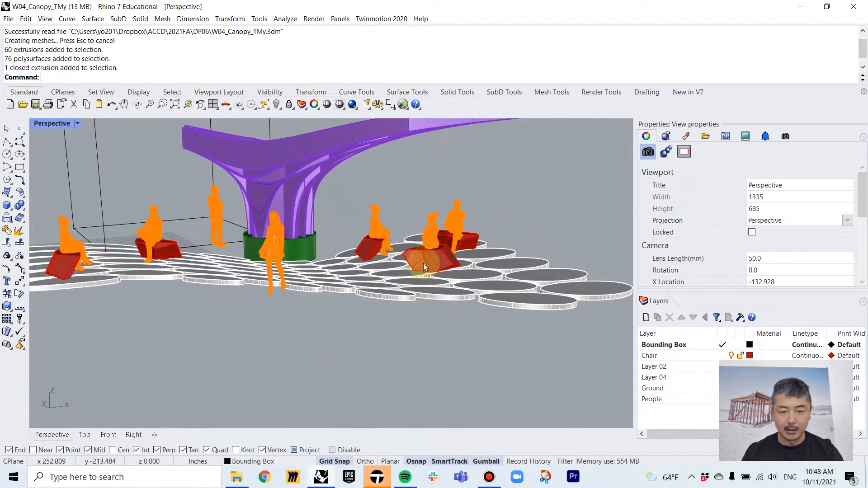
right_drag(436, 222, 480, 224)
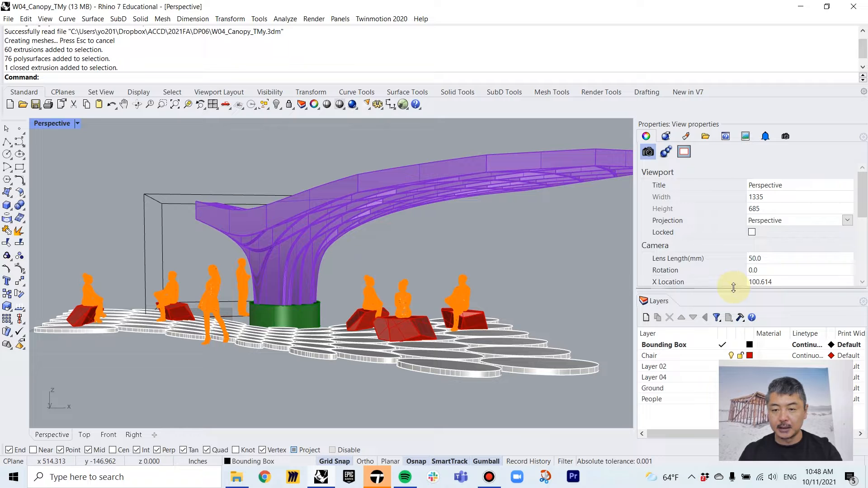
Enlarge the Layers panel, select Layer 02 and magnify the screen to 200%.
drag(734, 288, 729, 204)
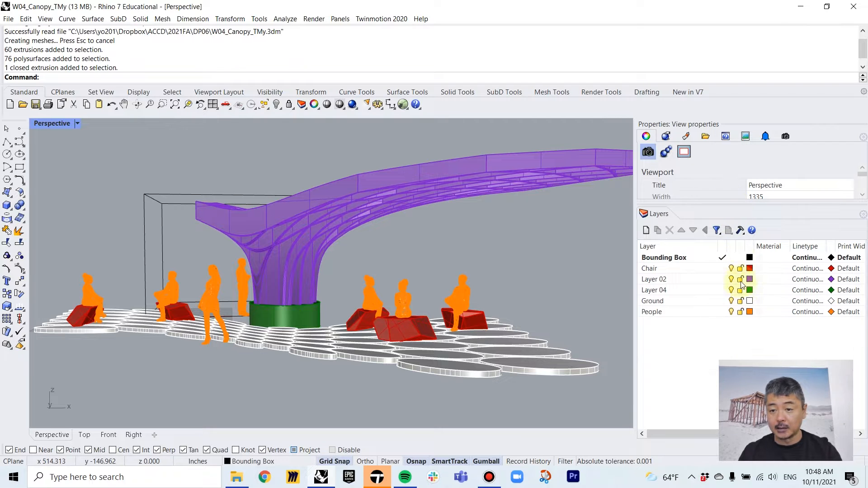
click(766, 279)
key(super+plus)
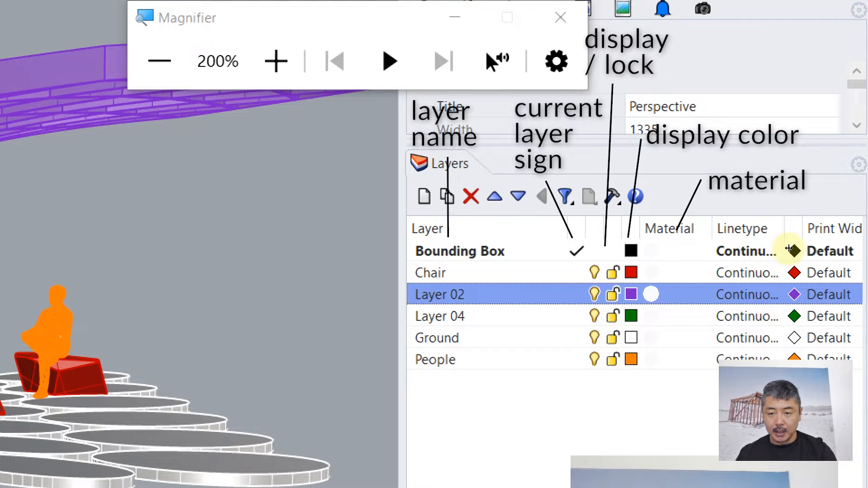
Try a paler purple as Layer 02's display color, undo it, and restore the Material column's width.
drag(792, 247, 773, 247)
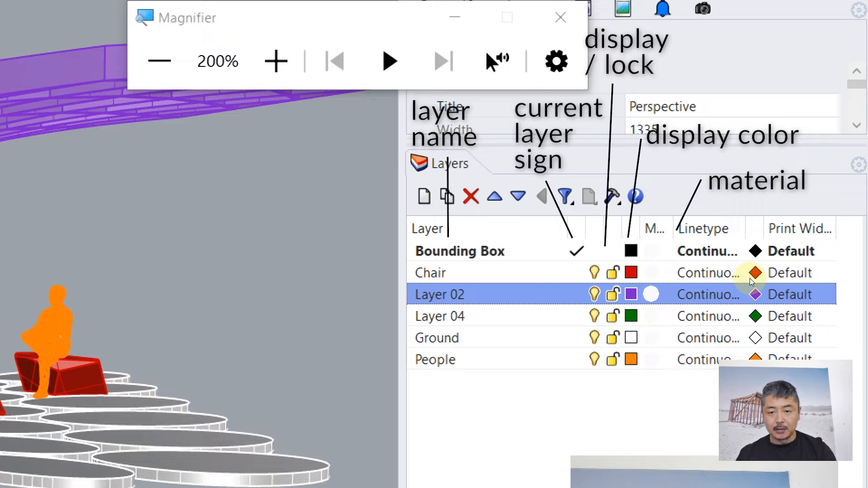
click(631, 294)
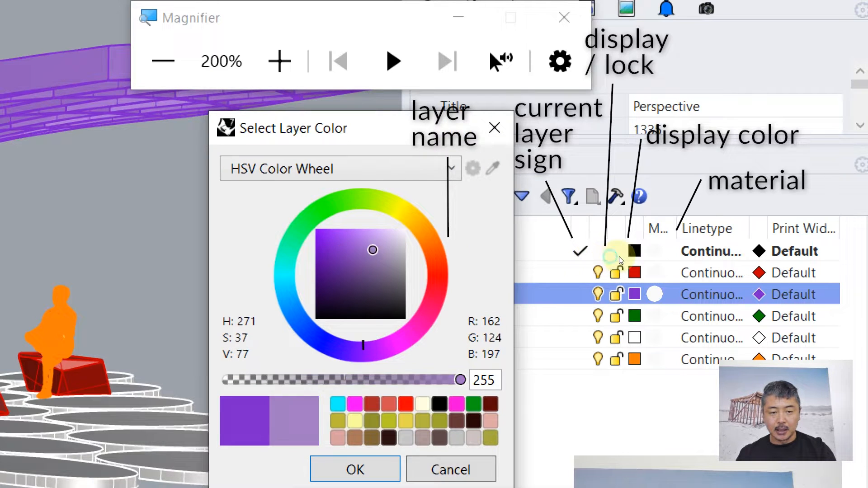
drag(373, 250, 377, 251)
click(355, 469)
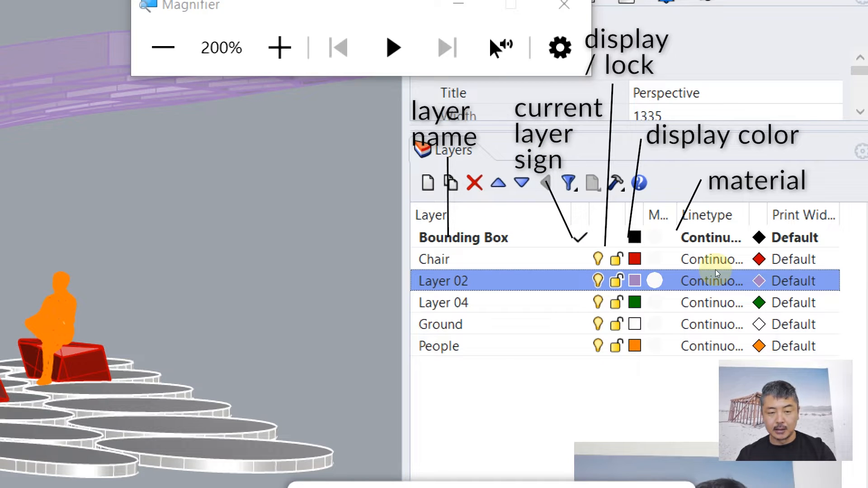
key(ctrl+z)
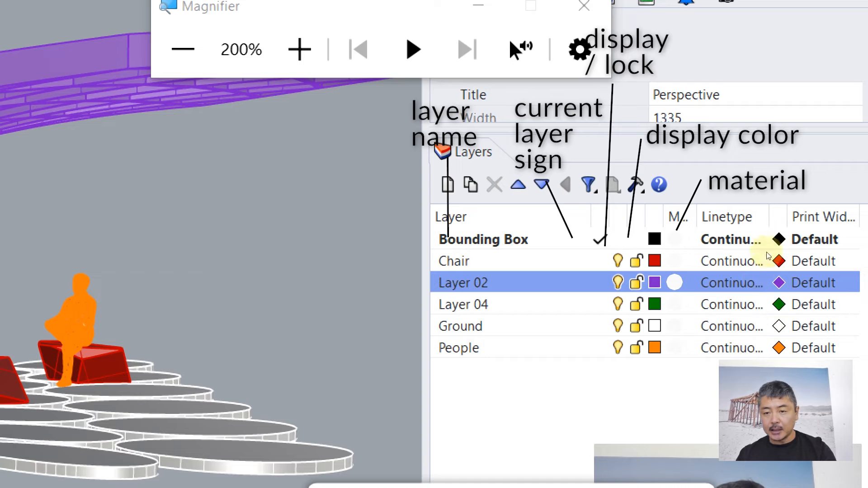
drag(772, 246, 790, 246)
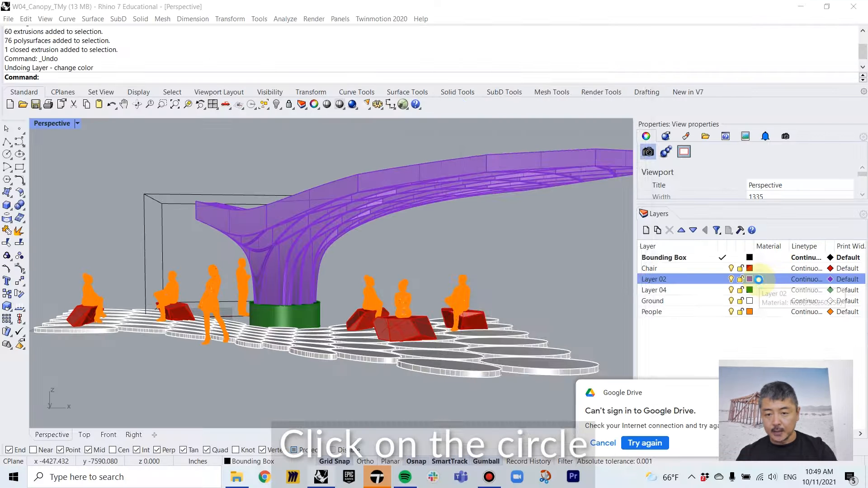
Assign a Metal material to Layer 02 with its color set to red (R 238, G 0, B 0).
click(674, 283)
click(495, 166)
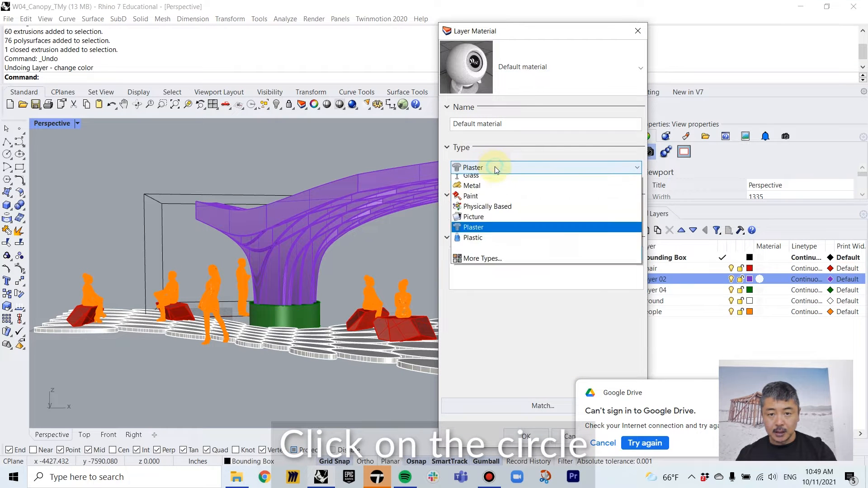
click(489, 229)
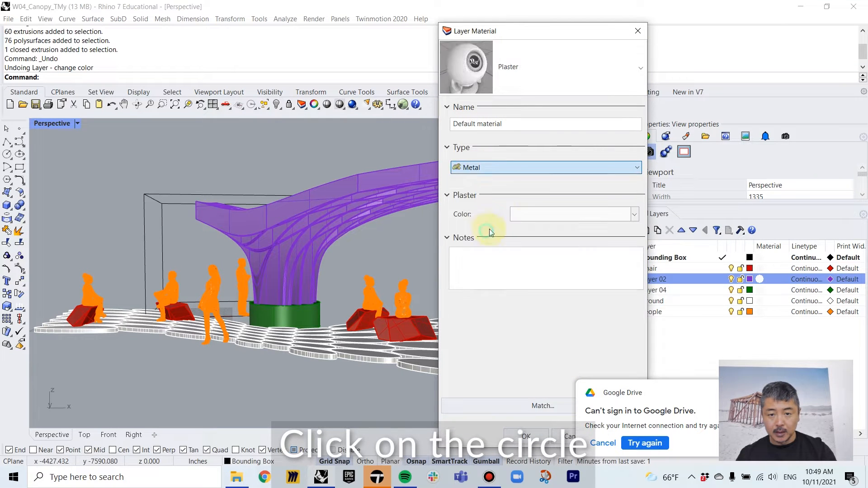
click(537, 216)
click(584, 262)
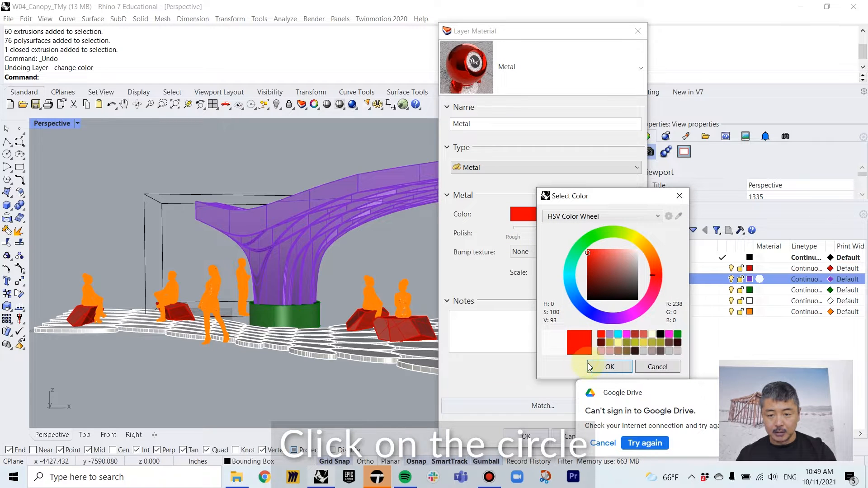
click(610, 366)
click(598, 446)
click(526, 436)
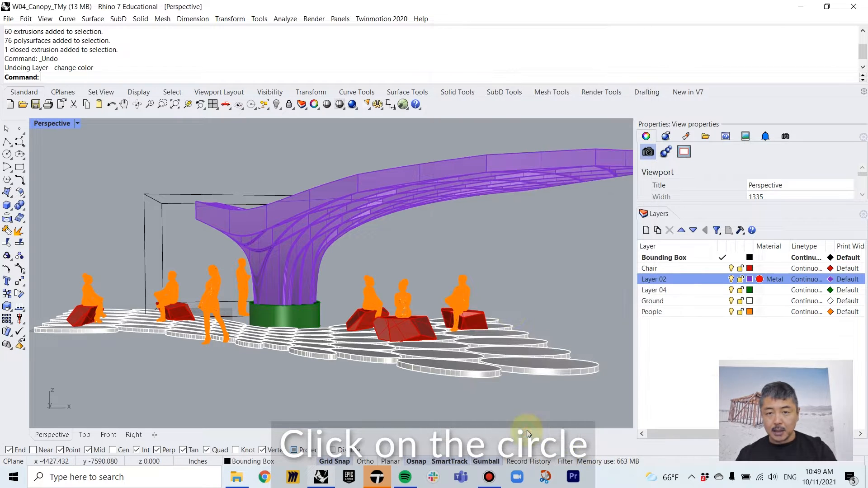
Switch the Perspective viewport to Rendered display and inspect the canopy's material from below and above.
shift+right_drag(531, 232, 476, 234)
click(51, 122)
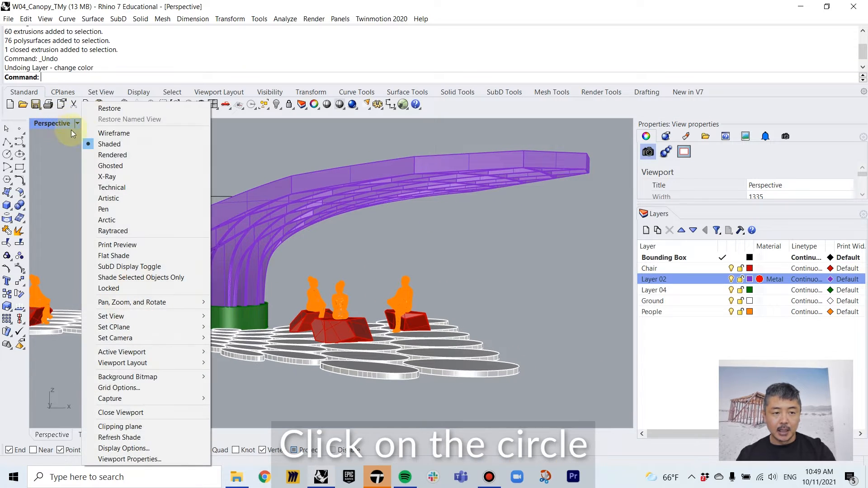
click(99, 156)
right_drag(412, 238, 414, 207)
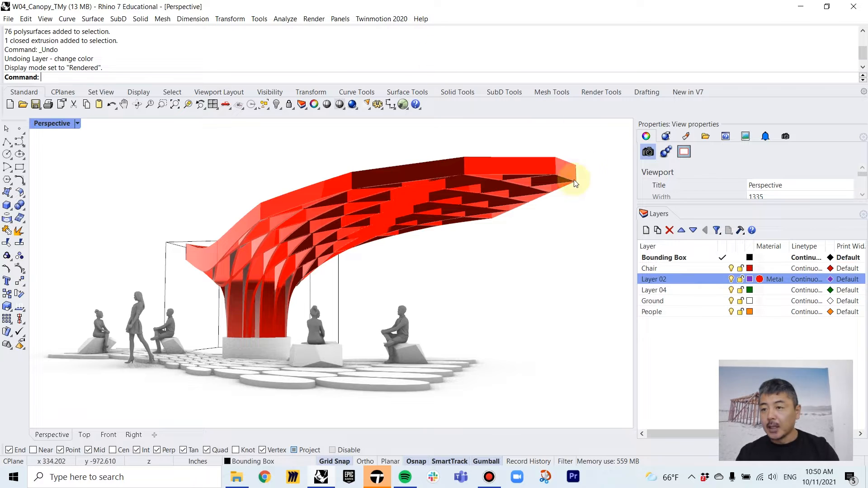
right_drag(496, 253, 444, 377)
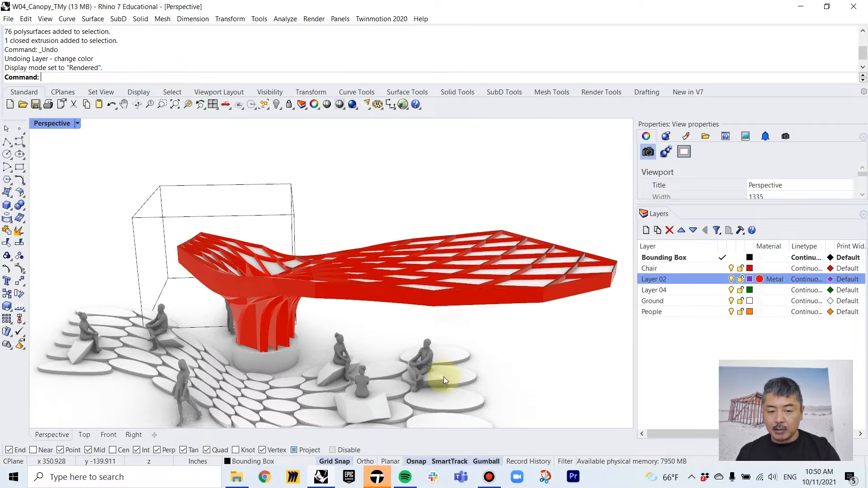
Return the Perspective viewport to Shaded display and clear the chair selection.
click(444, 376)
key(Return)
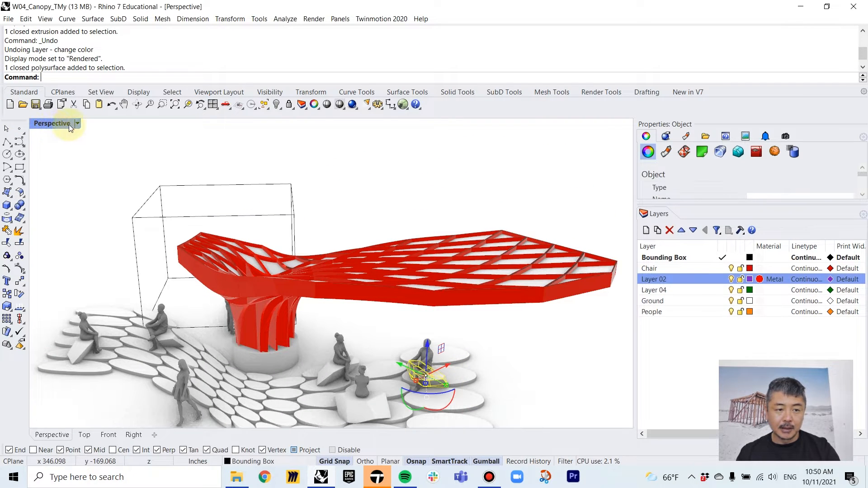
click(53, 124)
click(109, 144)
click(488, 240)
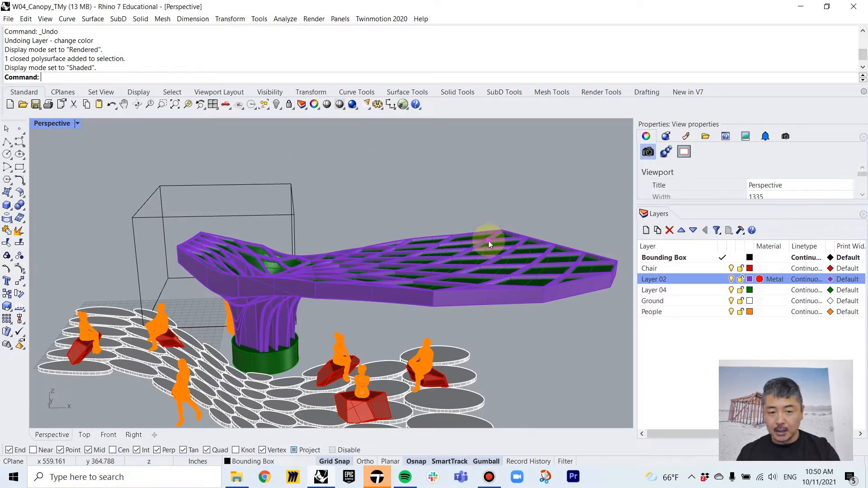
mouse_move(488, 241)
right_down()
mouse_move(491, 265)
mouse_move(485, 258)
mouse_move(500, 258)
mouse_move(508, 287)
mouse_move(529, 285)
mouse_move(527, 277)
mouse_move(510, 279)
mouse_move(538, 265)
right_up()
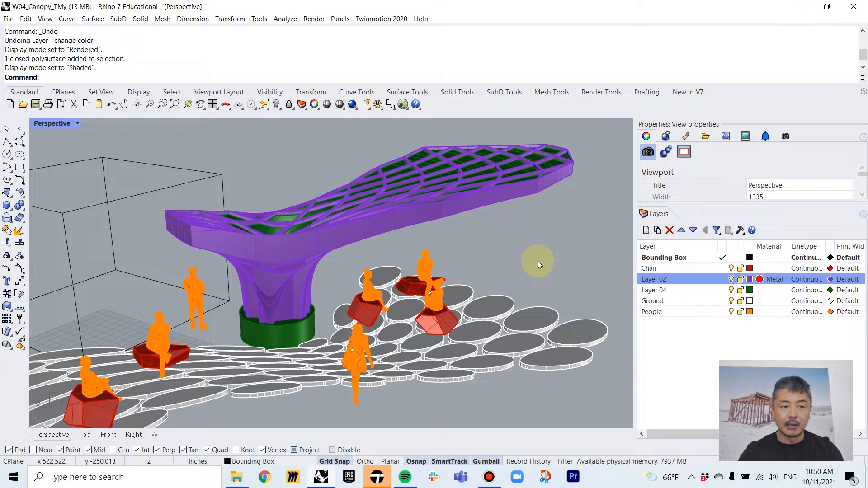
Import the Rh_TM_Material_Template file from the Rhino Files folder into the canopy model.
key(Return)
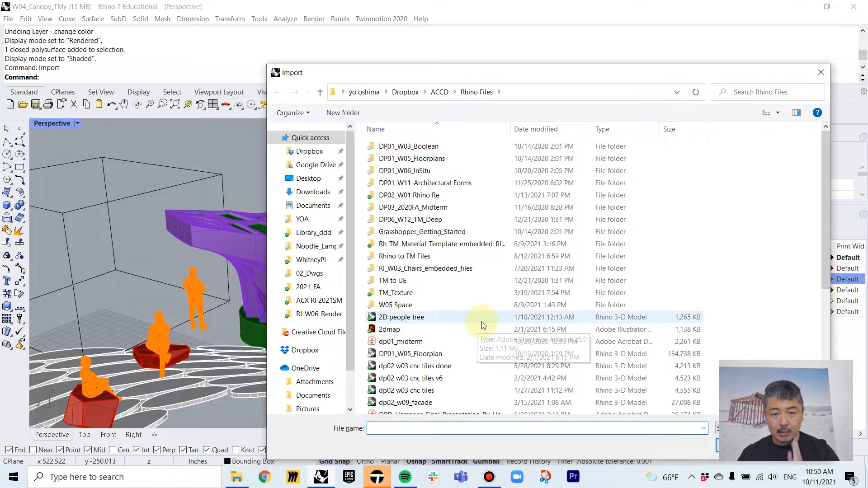
scroll(478, 328, down, 4)
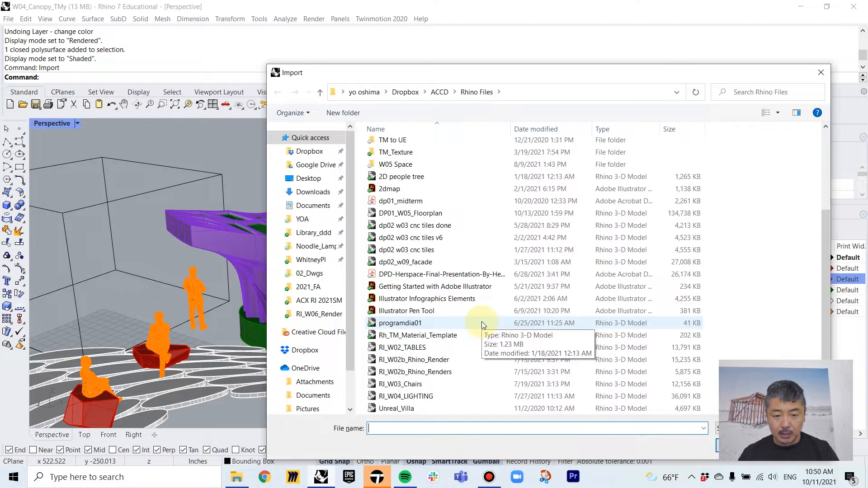
click(458, 335)
drag(630, 77, 487, 37)
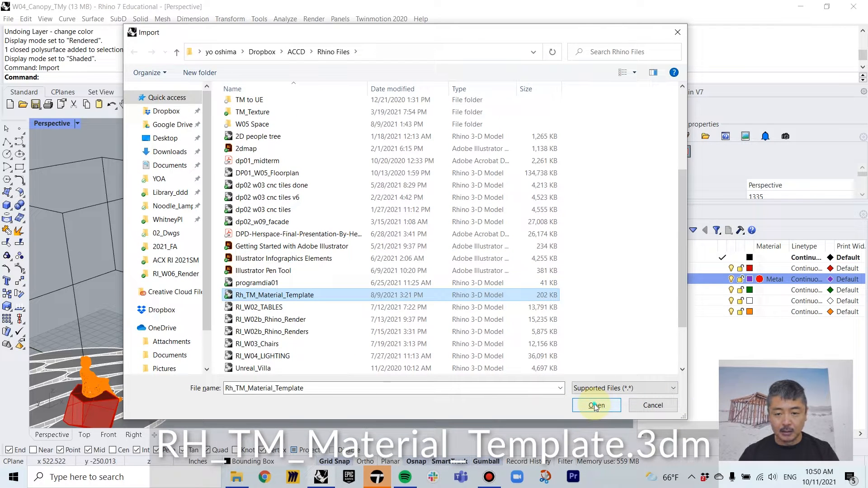
click(596, 406)
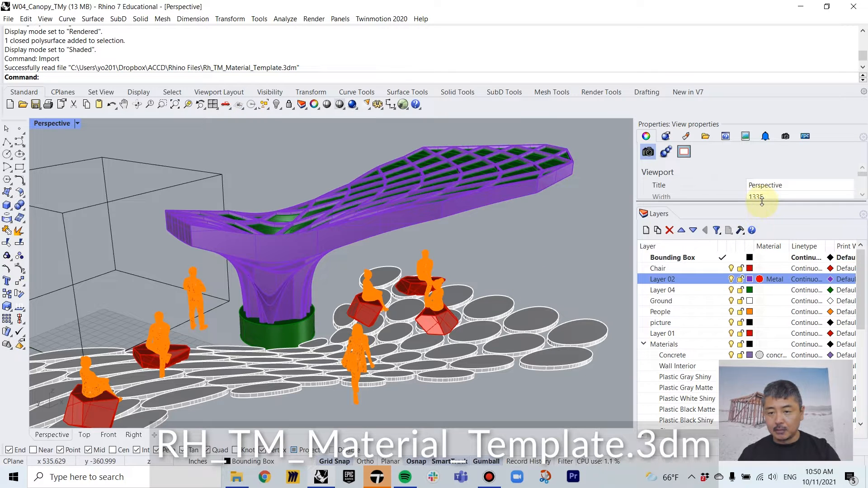
Make more room for the layer list and review the imported Materials sublayers, such as Concrete, Plastic Gray Shiny and Plastic Black Matte.
drag(763, 200, 760, 171)
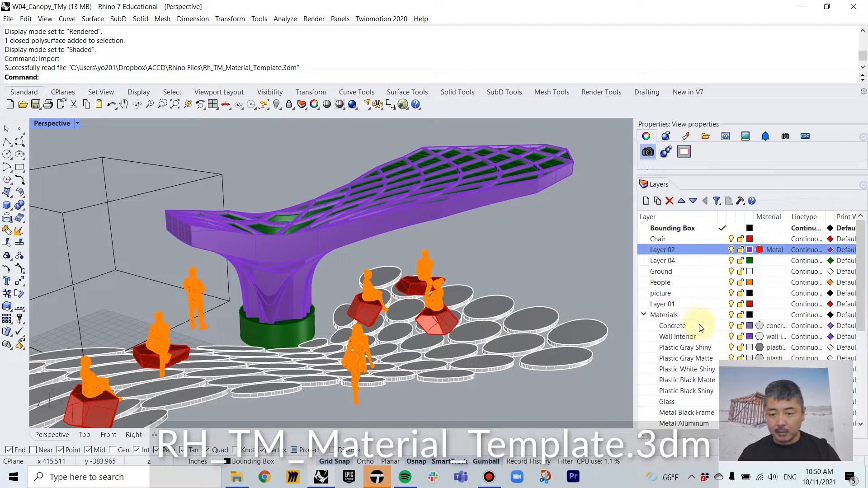
scroll(681, 332, down, 3)
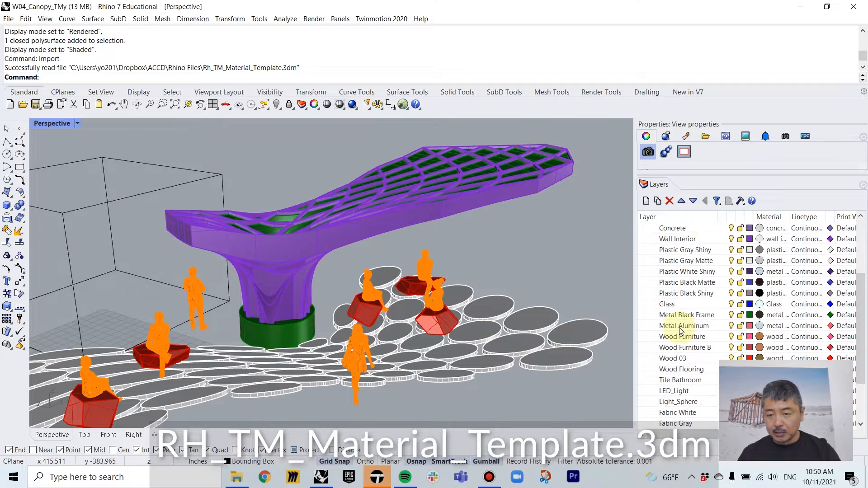
scroll(681, 320, up, 2)
click(678, 307)
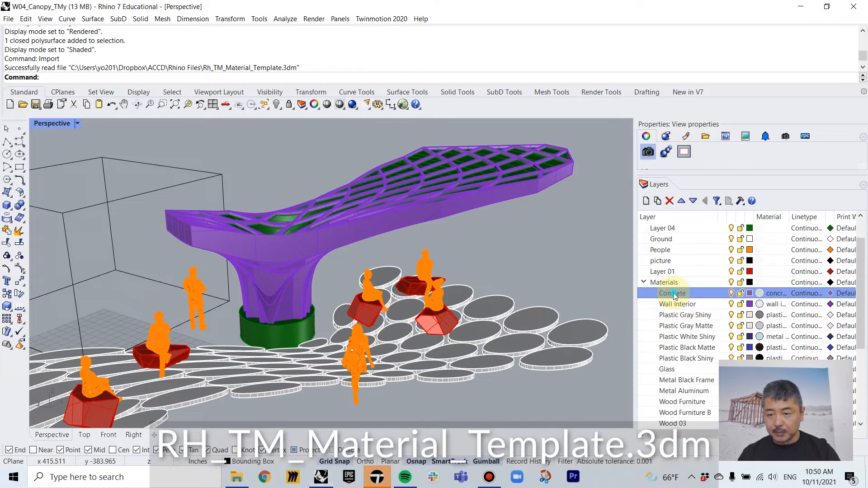
click(678, 315)
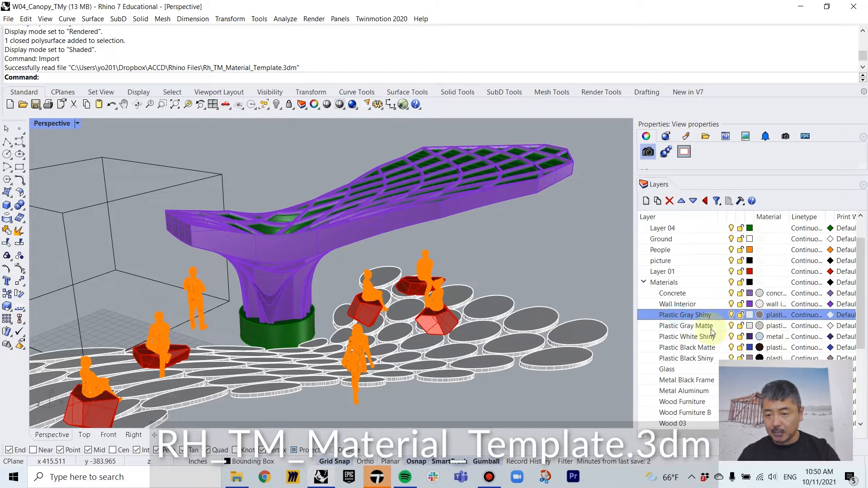
click(692, 326)
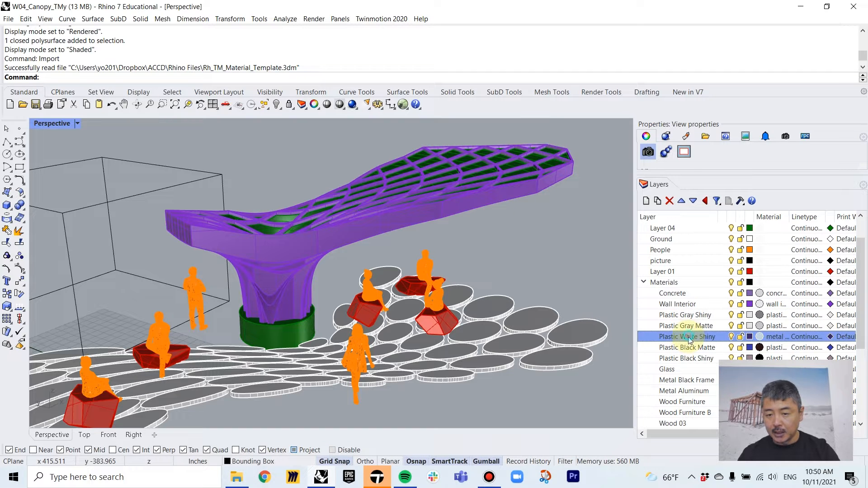
click(687, 347)
Select the group of ground paving discs and move it to the Concrete layer under Materials.
right_drag(571, 278, 554, 294)
scroll(572, 301, down, 4)
click(554, 294)
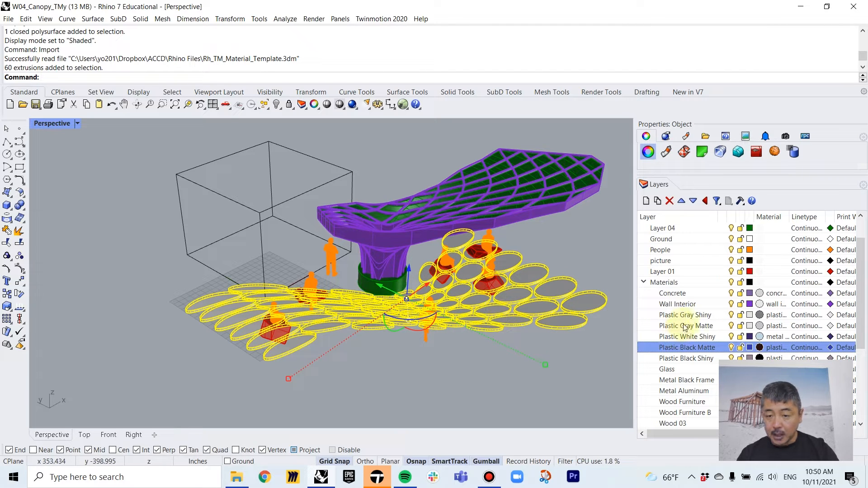
click(678, 294)
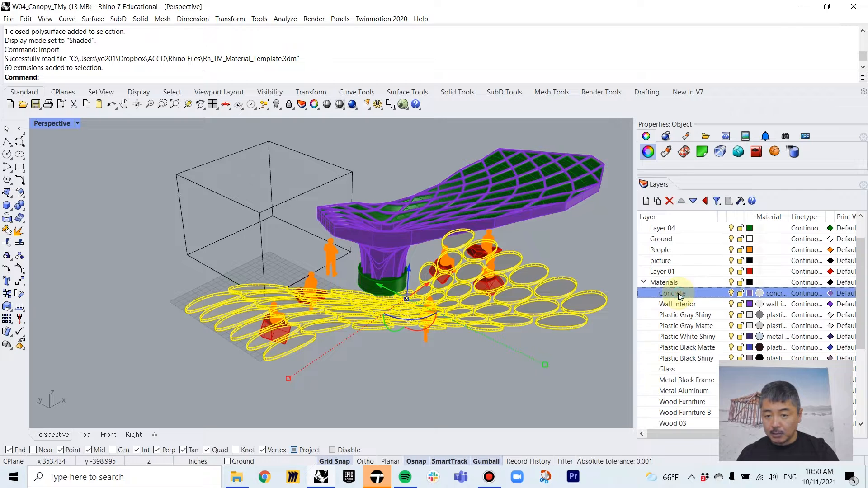
right_click(678, 294)
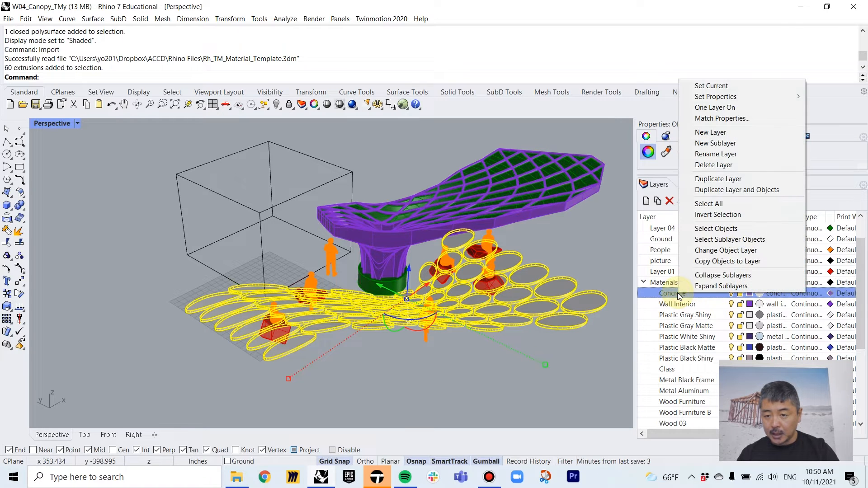
click(699, 251)
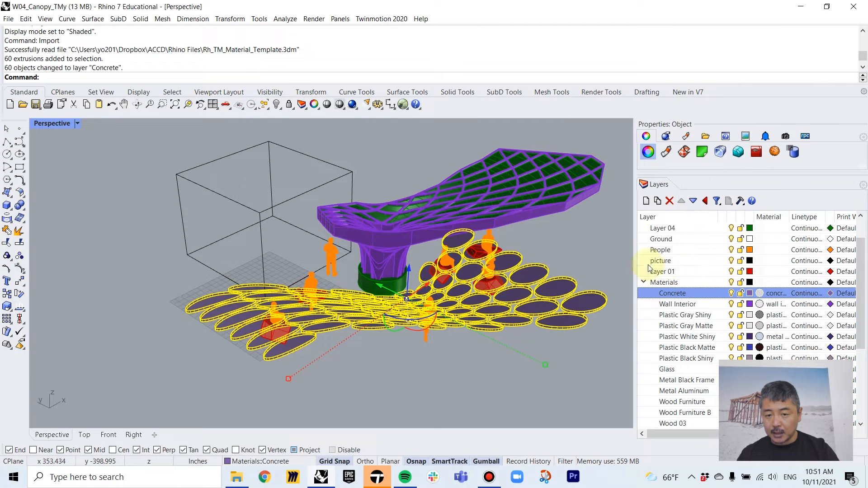
Select the canopy's lattice frame and column, and move them to the Metal Aluminum layer under Materials.
key(Escape)
right_drag(417, 303, 417, 292)
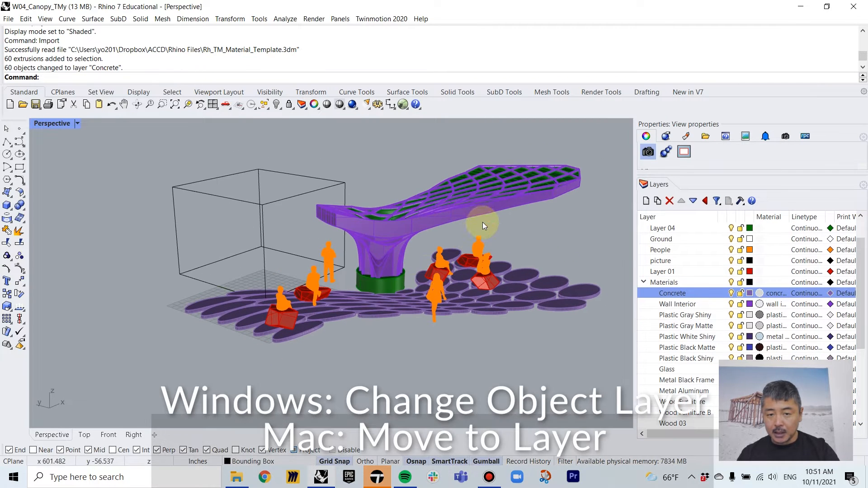
click(484, 217)
scroll(661, 325, down, 3)
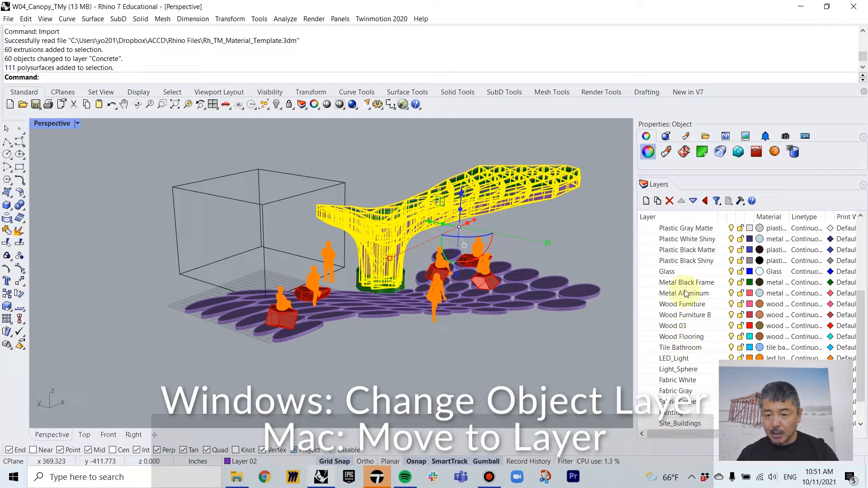
click(687, 293)
right_click(686, 293)
click(711, 252)
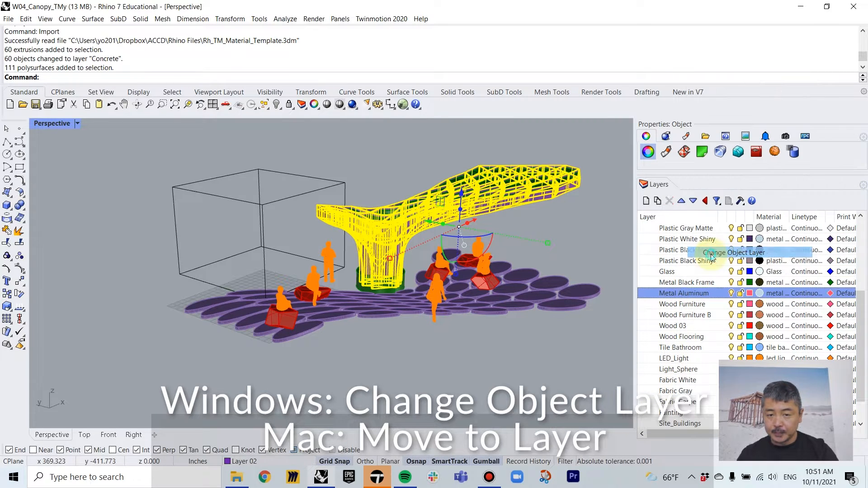
Move the round base ring around the foot of the canopy column to the Metal Black Frame layer.
scroll(360, 291, up, 5)
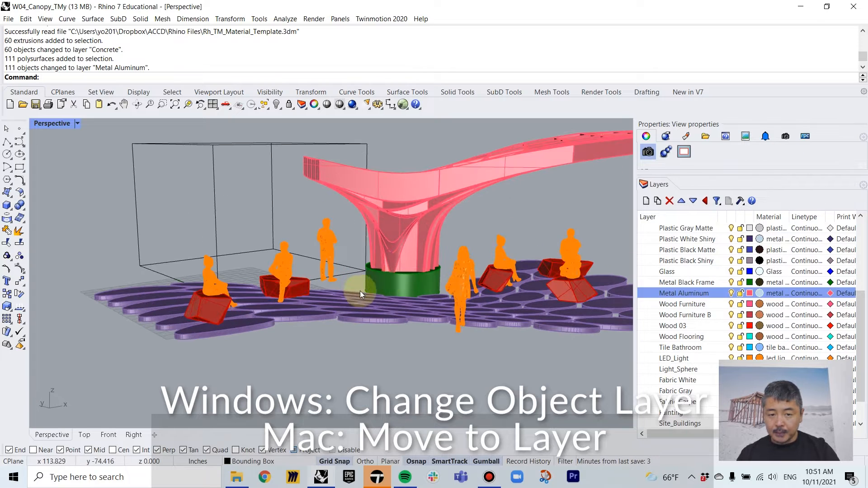
click(386, 280)
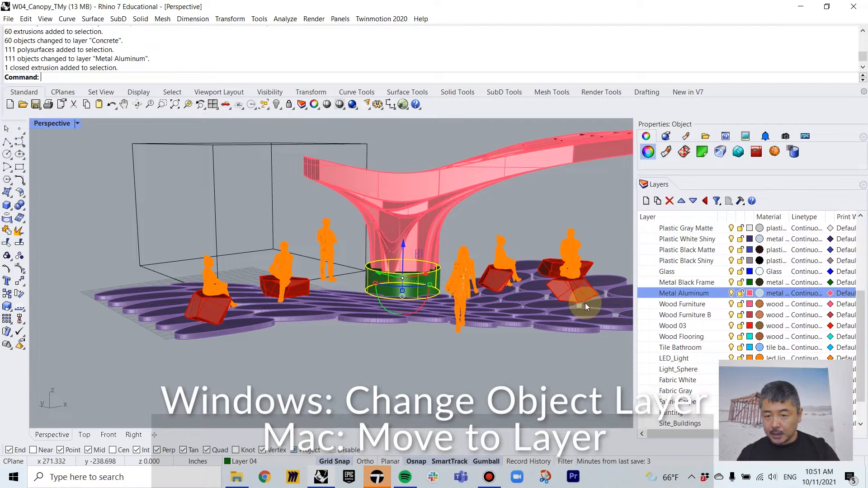
click(664, 282)
right_click(667, 282)
click(681, 239)
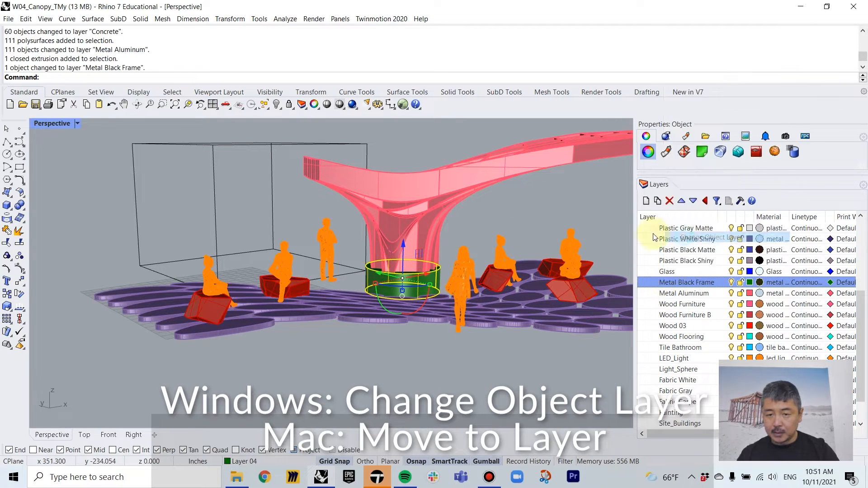
click(594, 208)
Select the group of roof panels within the canopy lattice and move it to the Glass layer.
right_drag(593, 208, 561, 163)
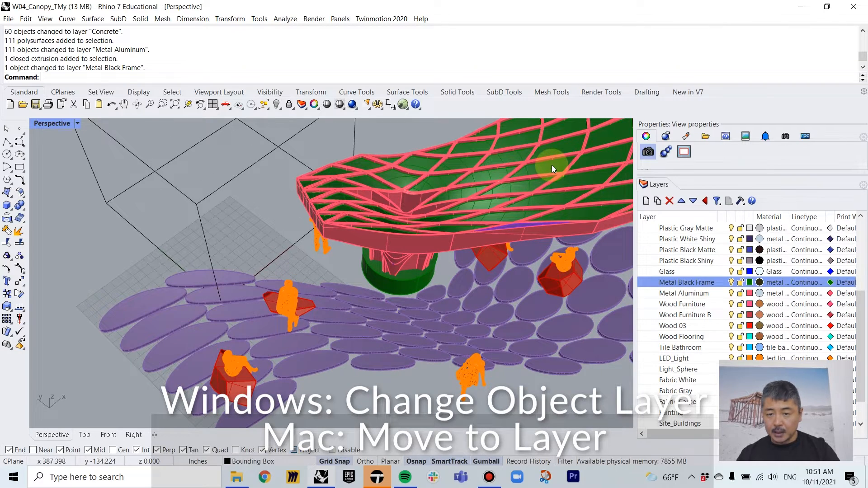
click(552, 165)
click(667, 272)
right_click(682, 272)
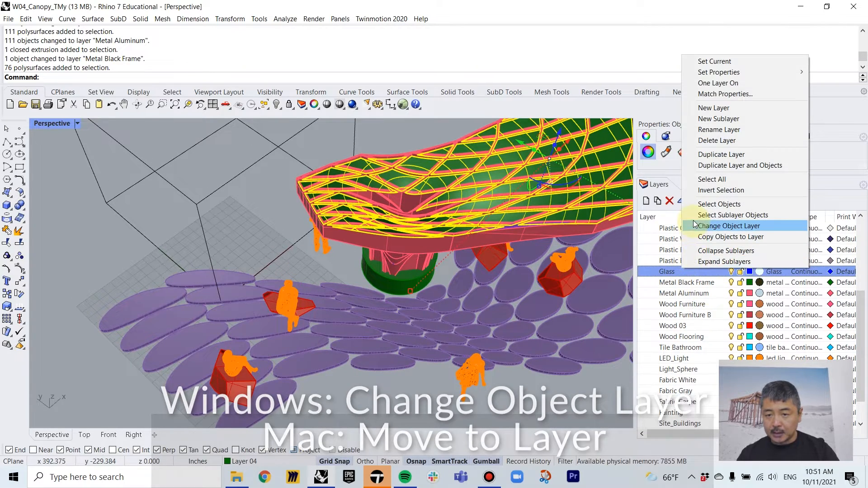
click(695, 226)
click(357, 281)
Move the faceted seat farthest from the column at the bounding-box end of the paving to the Plastic Gray Shiny layer.
right_drag(357, 282, 378, 275)
scroll(279, 297, up, 3)
click(278, 298)
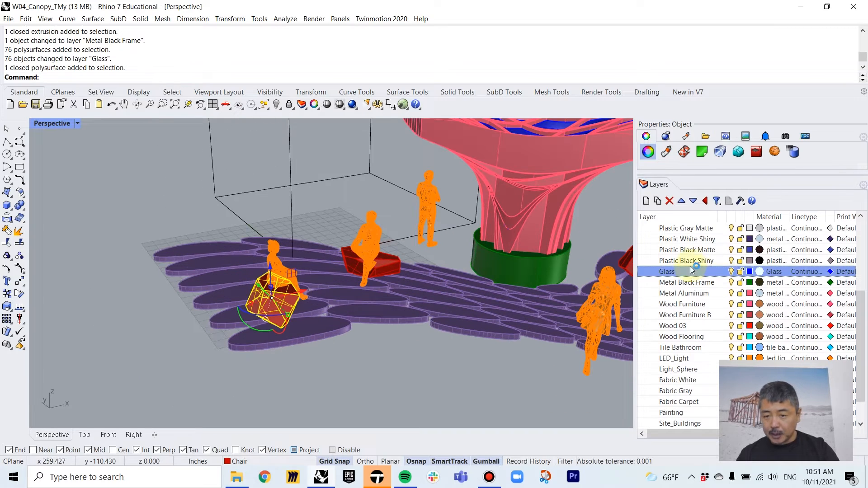
scroll(694, 303, down, 3)
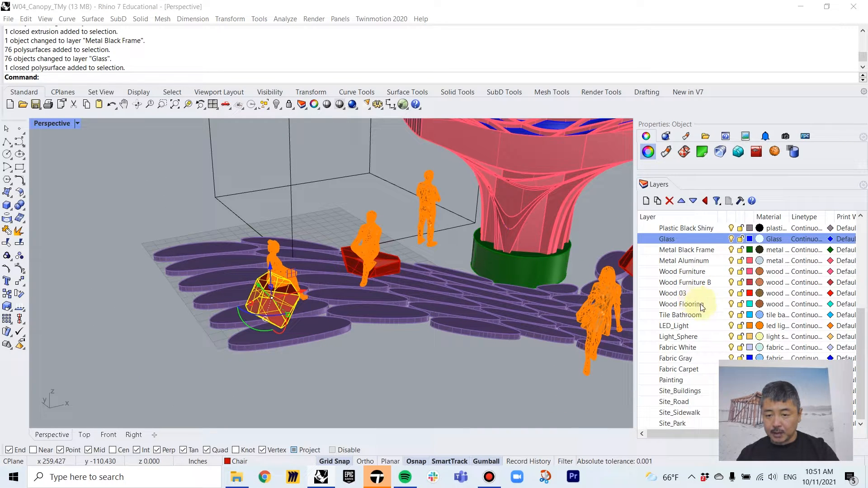
scroll(701, 327, up, 9)
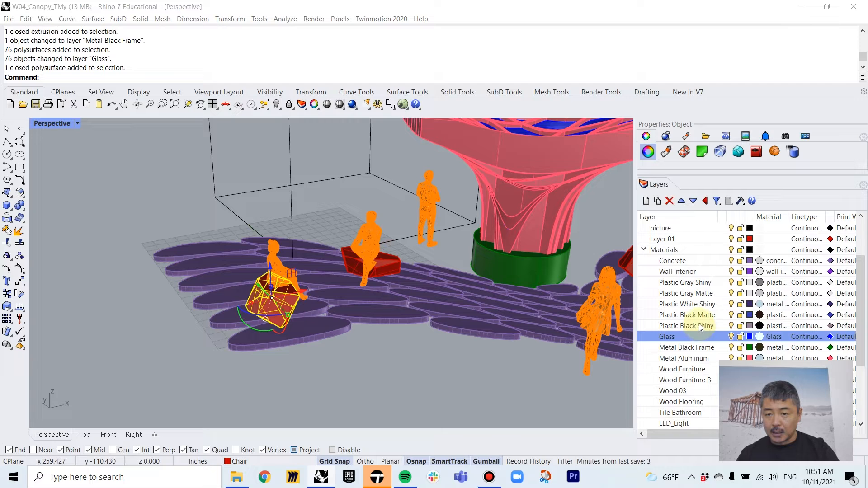
right_click(689, 284)
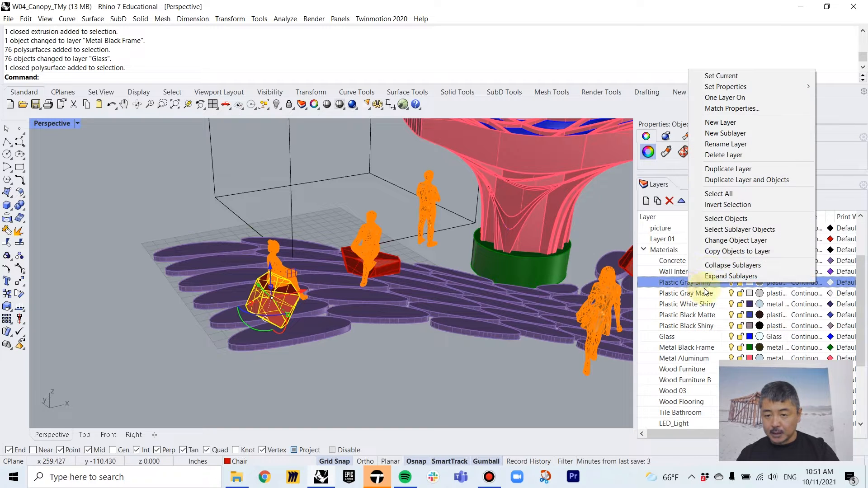
click(720, 245)
Move the neighbouring red seat, between the gray shiny one and the column, to the Plastic Gray Matte layer.
click(396, 262)
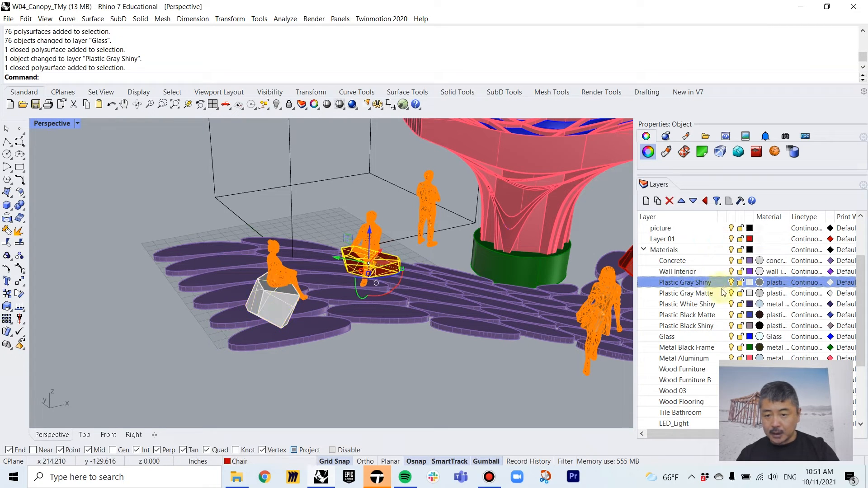
right_click(699, 300)
click(724, 246)
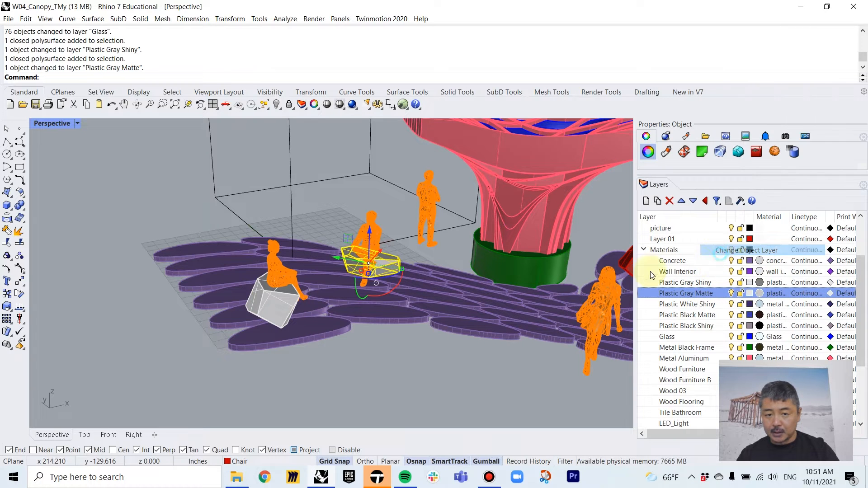
Move the red seat nearest the column on its other side to the Tile Bathroom layer.
shift+right_drag(551, 279, 391, 292)
click(475, 285)
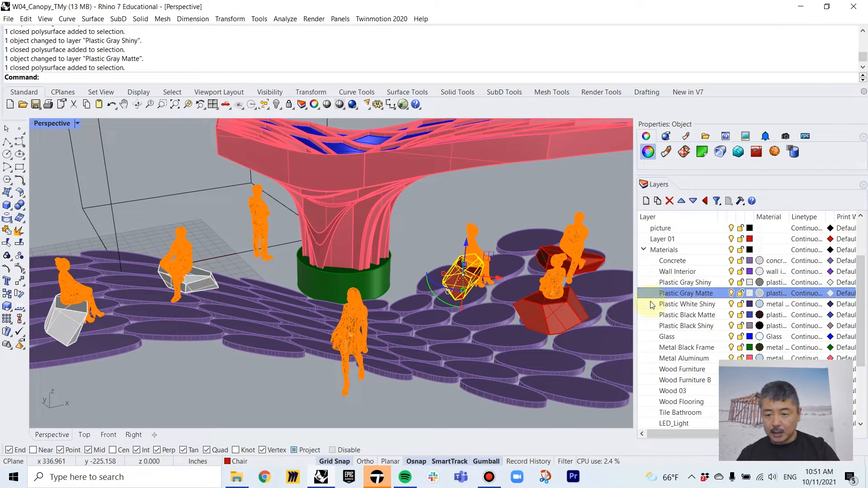
scroll(687, 315, down, 1)
scroll(687, 315, down, 1)
scroll(694, 327, down, 1)
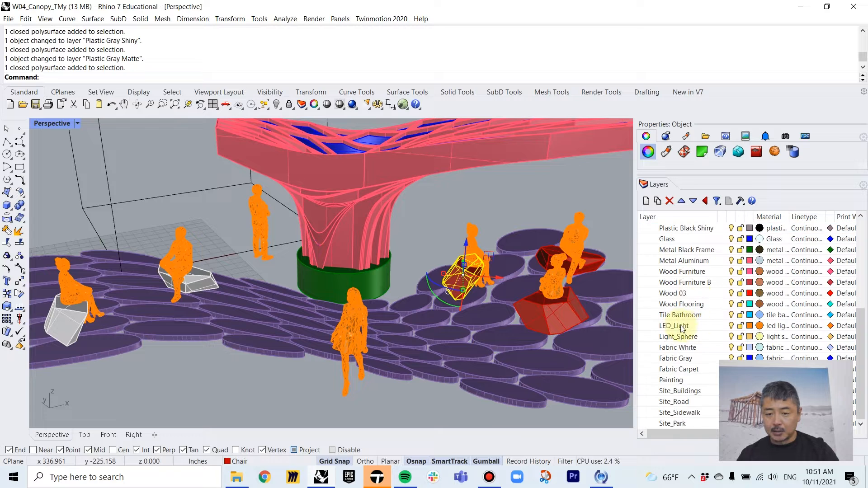
right_click(684, 314)
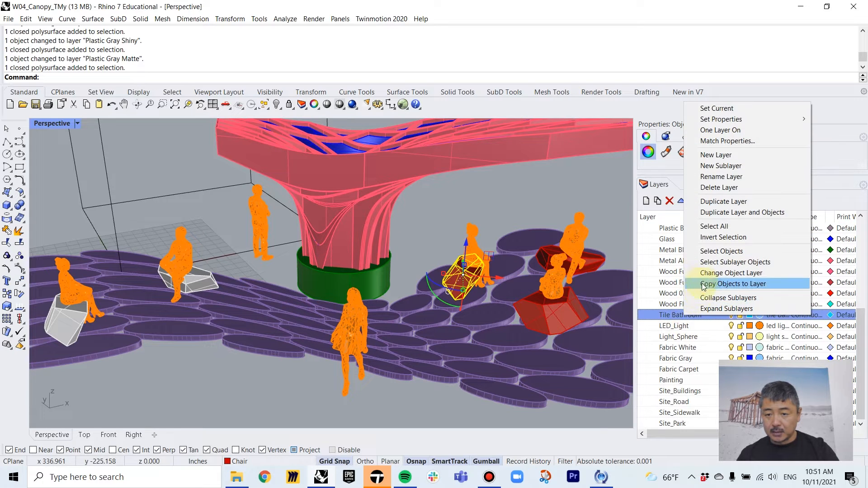
click(732, 274)
Move the large front seat of the remaining two red ones to the Fabric White layer.
click(560, 312)
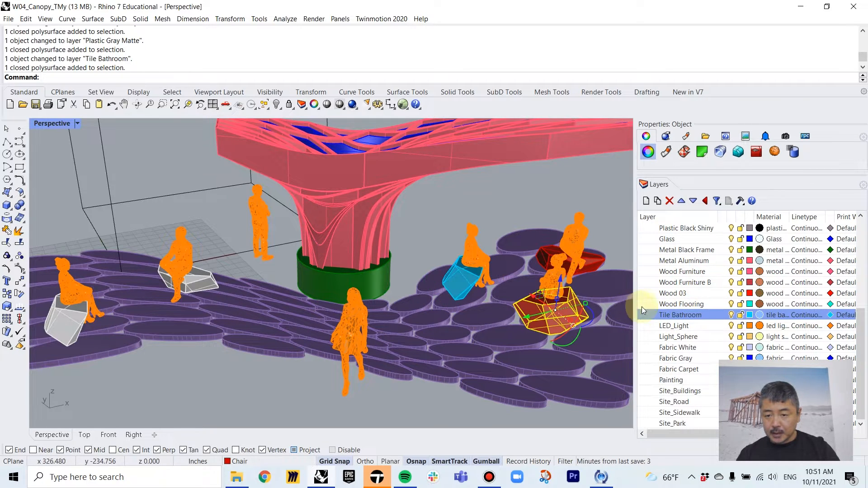
right_click(667, 349)
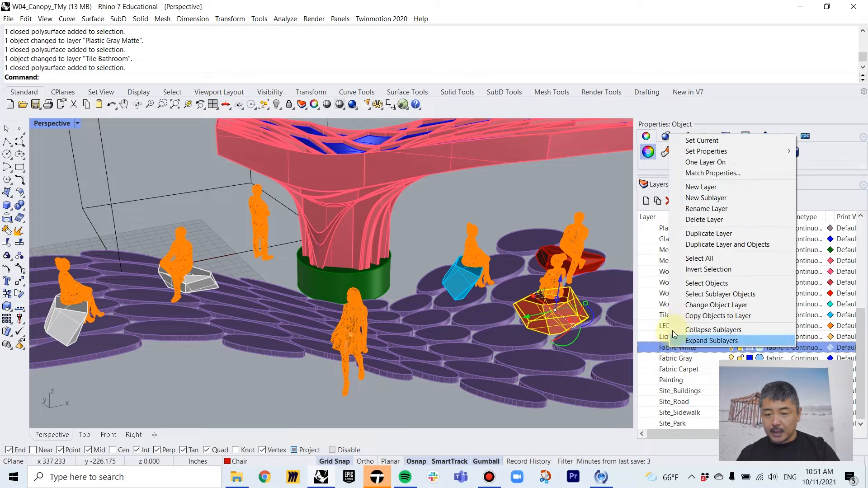
click(680, 307)
Move the last red seat, at the rear of the group of three, to the Fabric Gray layer.
right_drag(588, 295, 478, 311)
right_drag(448, 295, 457, 296)
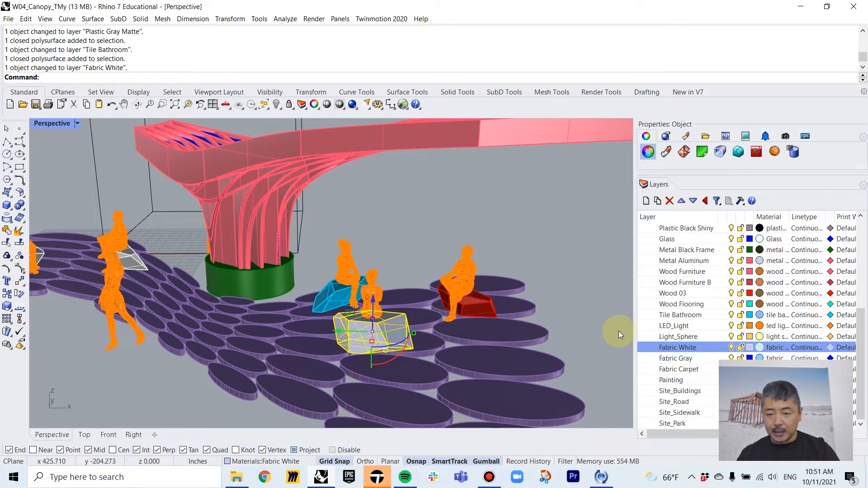
click(483, 305)
right_click(675, 360)
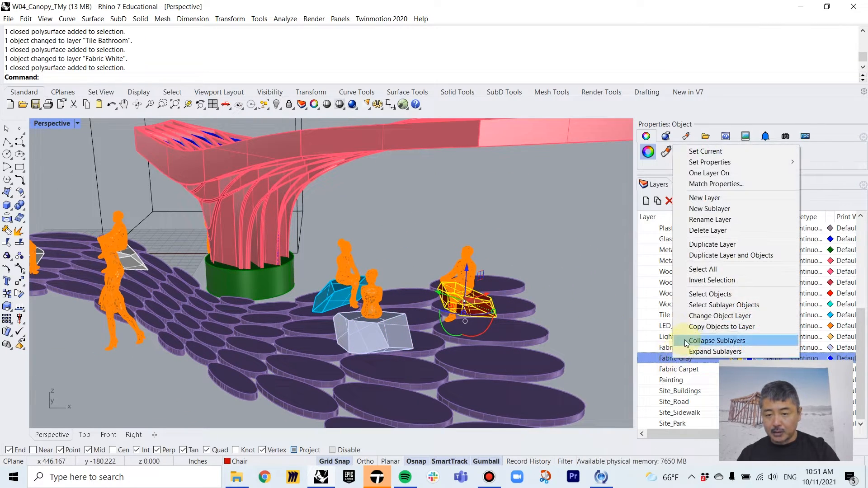
click(687, 318)
right_drag(562, 250, 464, 315)
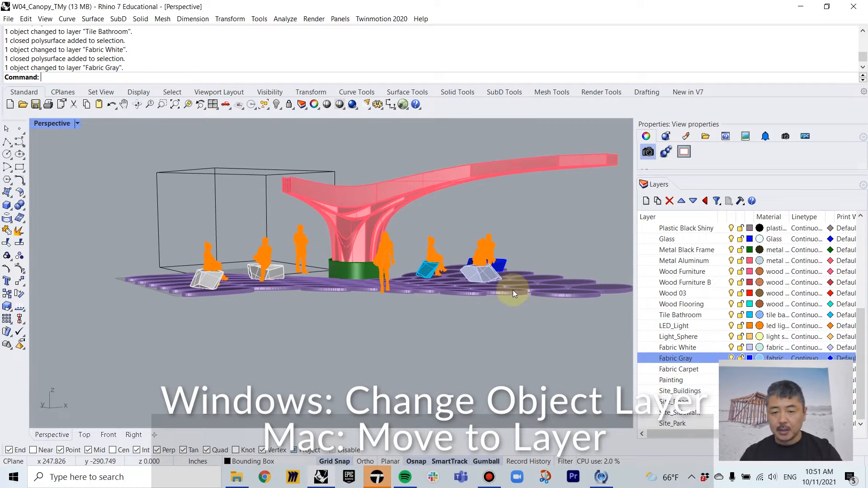
click(537, 292)
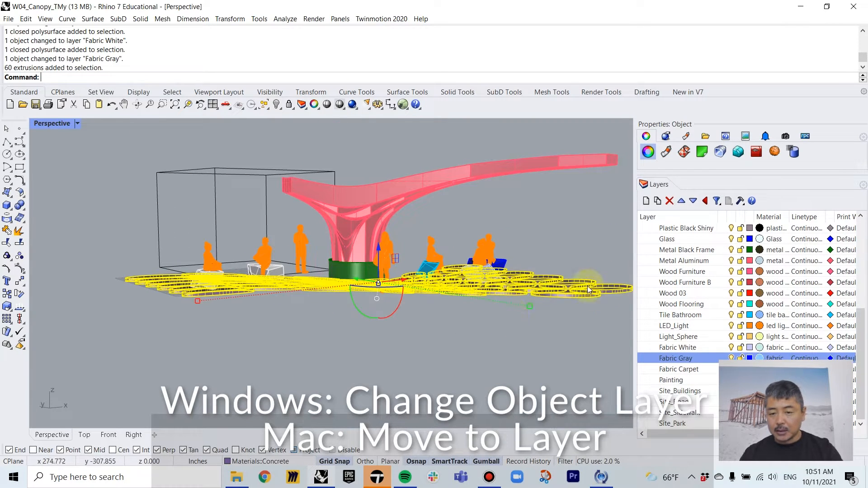
right_click(676, 348)
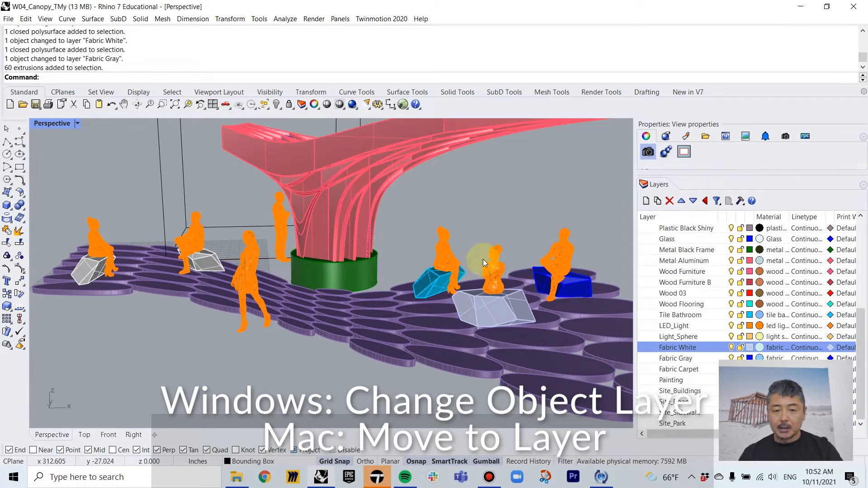
Check which layer the seated figures are on and turn off the People layer.
right_drag(483, 260, 552, 245)
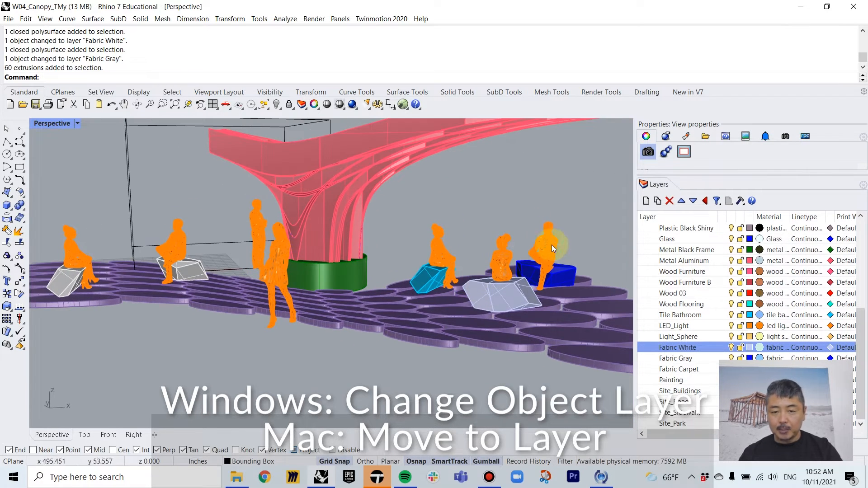
click(549, 246)
click(501, 254)
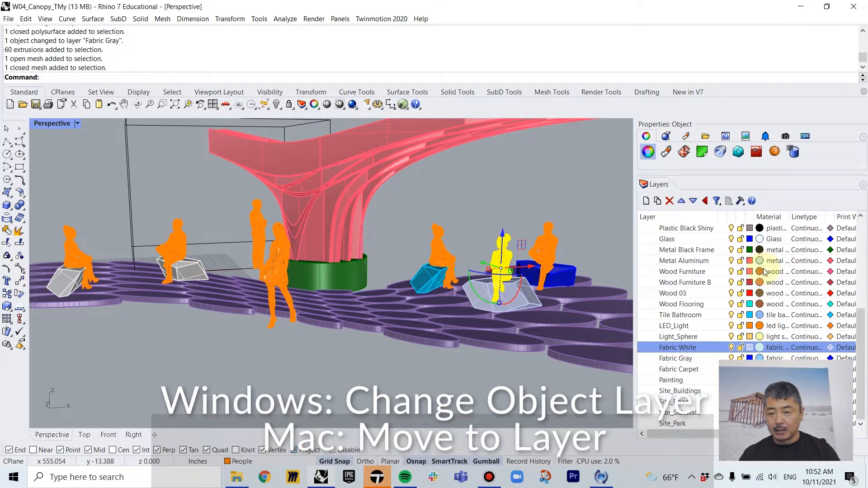
scroll(790, 305, up, 5)
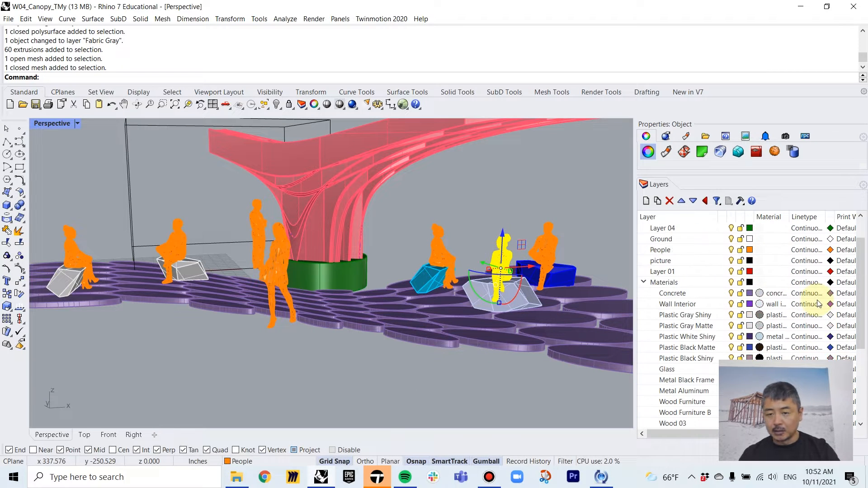
click(690, 283)
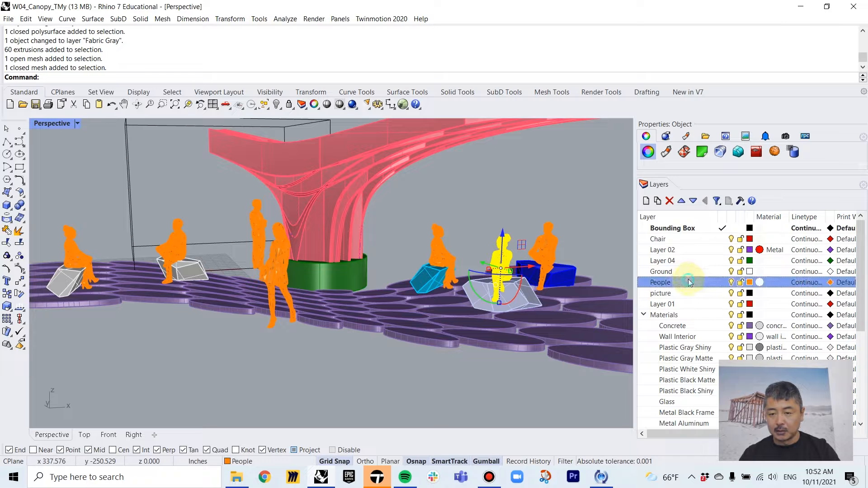
click(731, 284)
Examine the canopy, seats and paving from several angles to check their material layer assignments.
scroll(495, 232, down, 5)
right_drag(495, 232, 487, 254)
right_drag(547, 213, 525, 245)
scroll(526, 243, down, 5)
right_drag(439, 267, 463, 264)
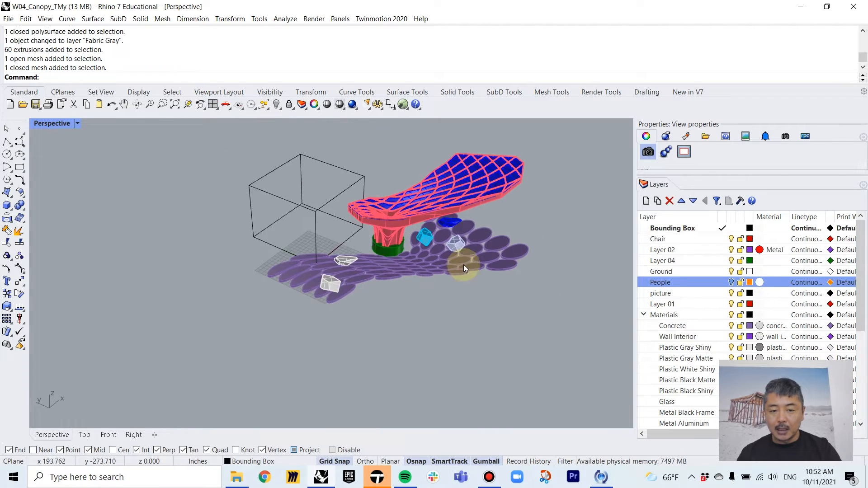
right_drag(356, 280, 376, 265)
shift+right_drag(464, 256, 409, 319)
scroll(409, 318, up, 4)
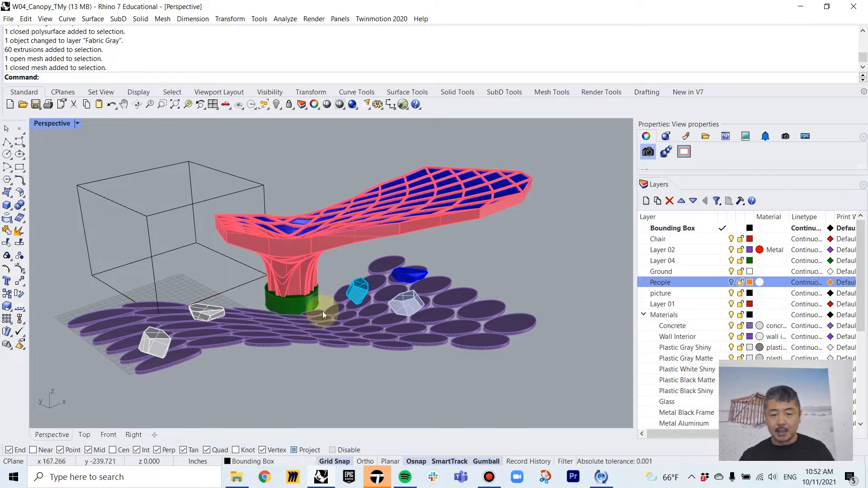
scroll(379, 309, down, 5)
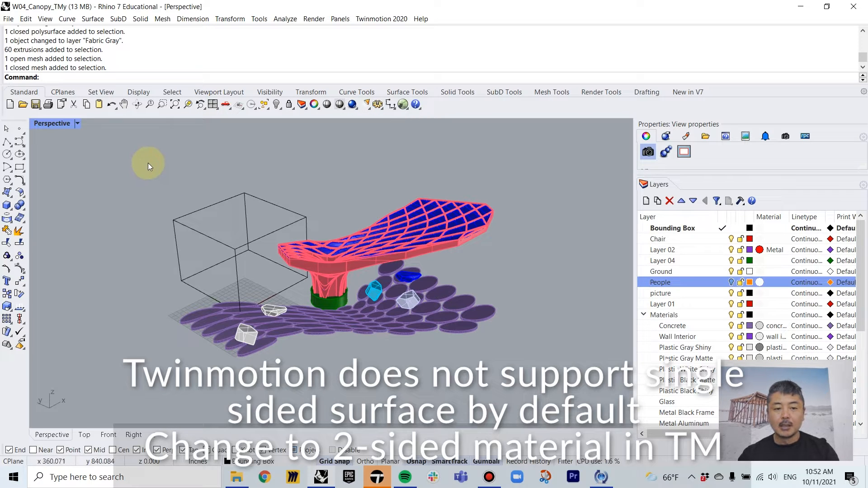
Make Materials the current layer and turn off the Bounding Box layer.
drag(140, 161, 574, 393)
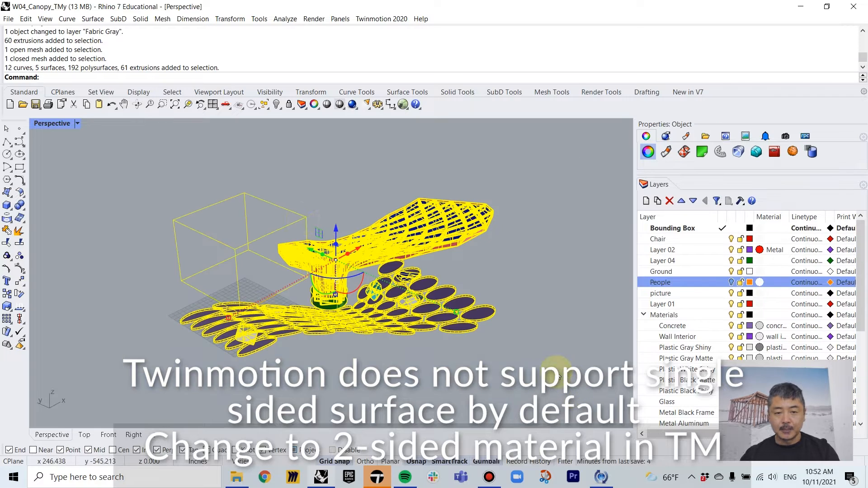
click(508, 231)
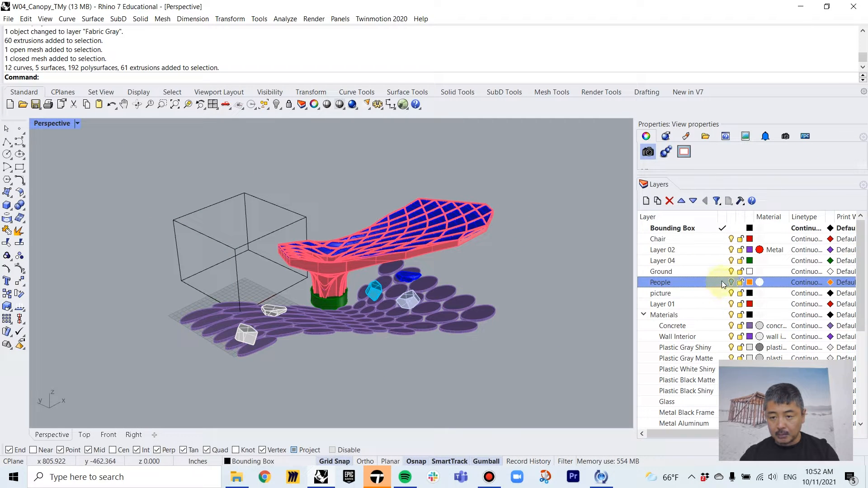
click(723, 315)
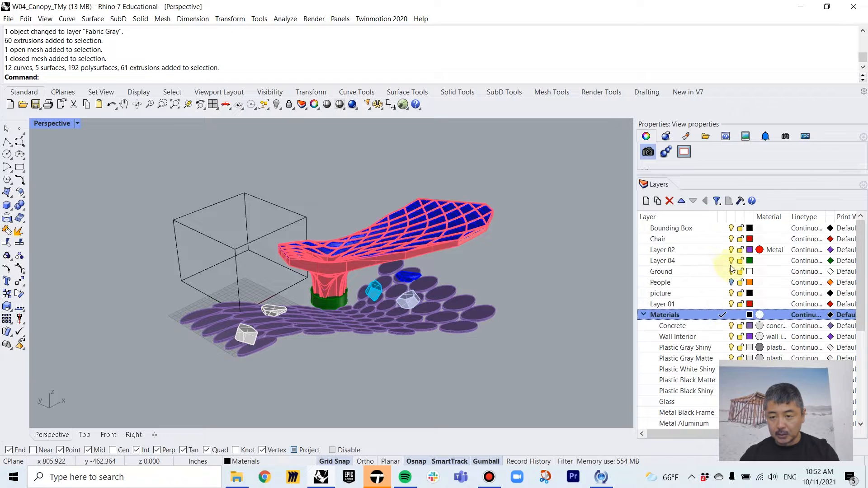
click(732, 227)
Select all visible parts of the canopy model and start exporting the selection into the ACCD > 2021FA > DP06 folder.
drag(136, 161, 590, 405)
click(8, 19)
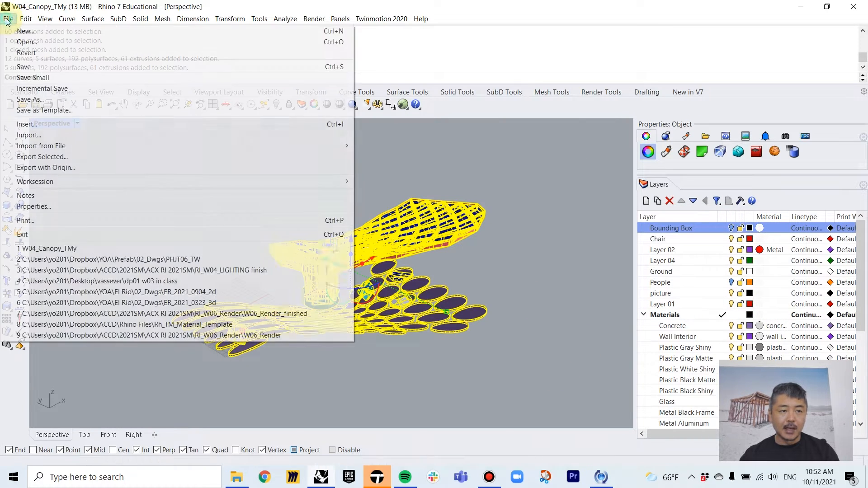
click(24, 156)
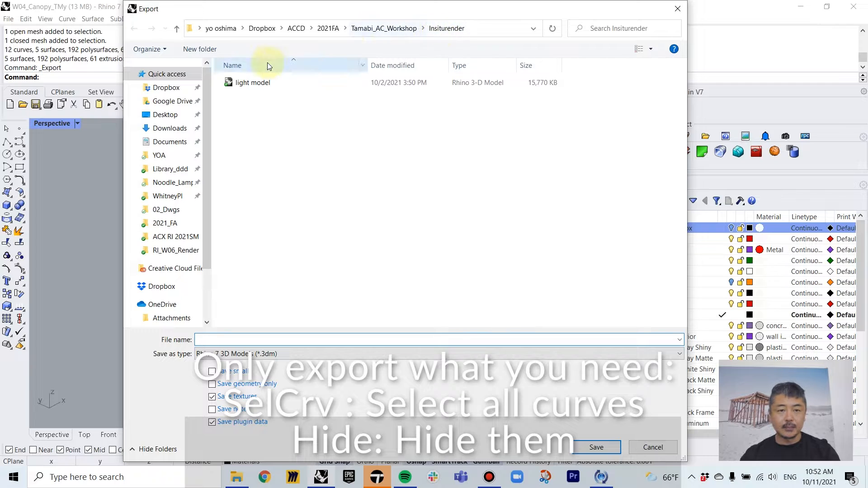
click(168, 87)
double_click(237, 86)
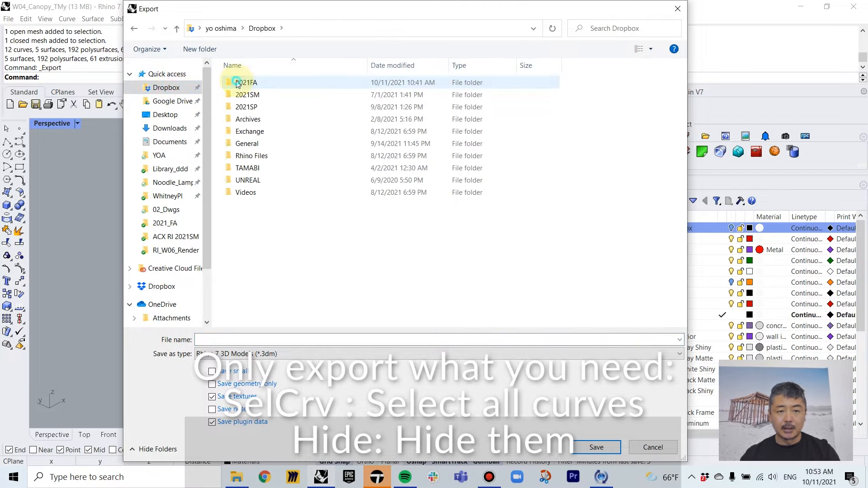
double_click(245, 84)
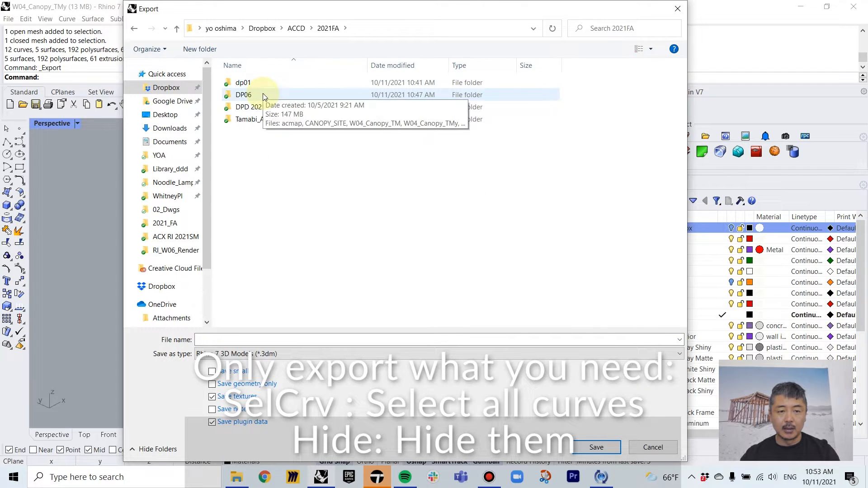
double_click(269, 95)
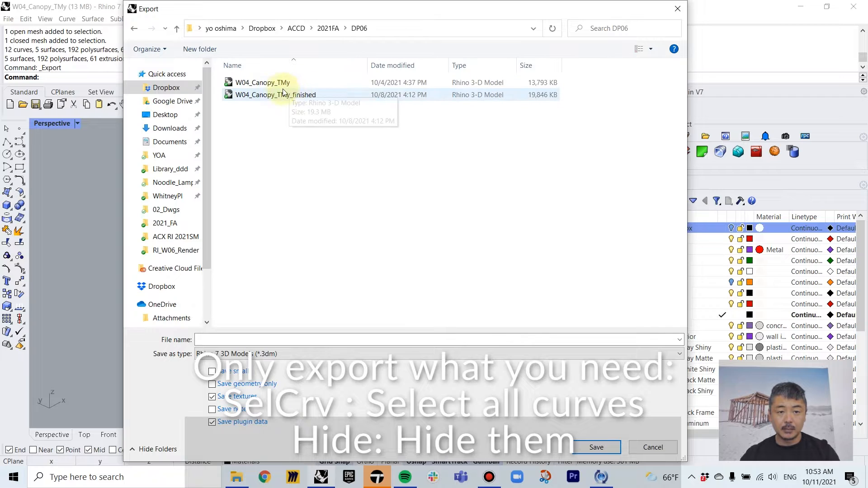
Save the export as W04_Canopy_TMy_finished2 in MotionBuilder (*.fbx) format, accepting the FBX options with meshes only and Phong materials.
click(287, 95)
click(296, 341)
click(296, 341)
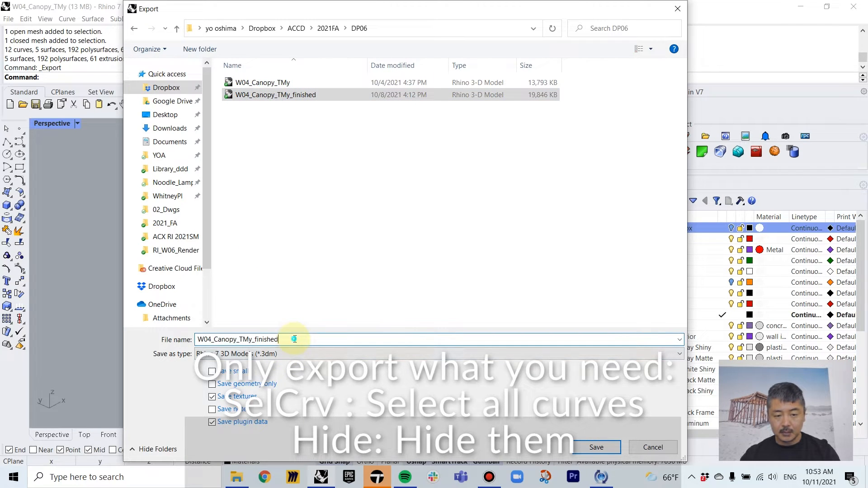
text(2)
click(291, 353)
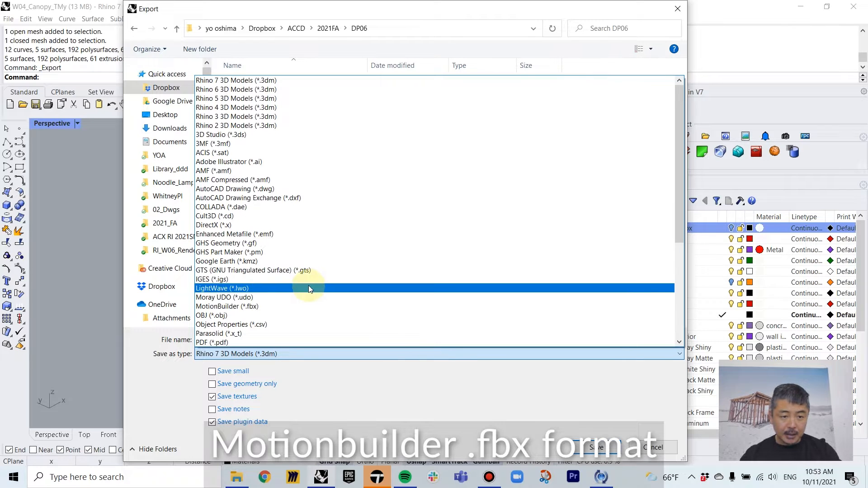
scroll(306, 285, down, 1)
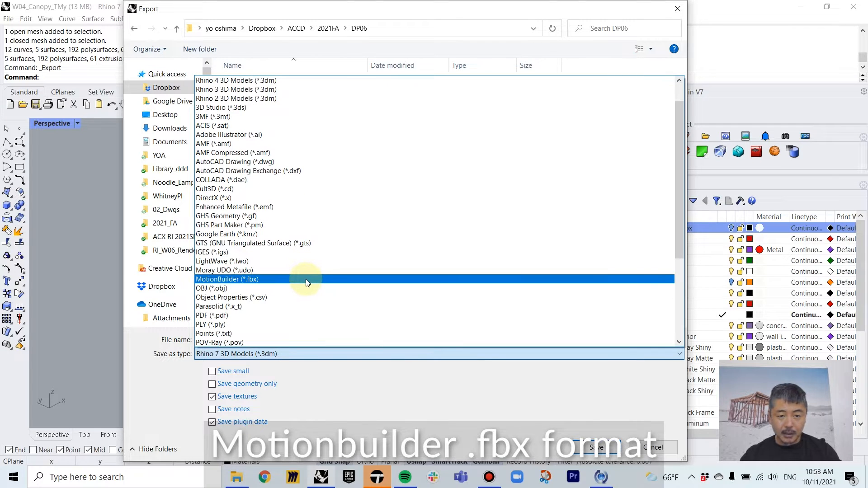
click(306, 279)
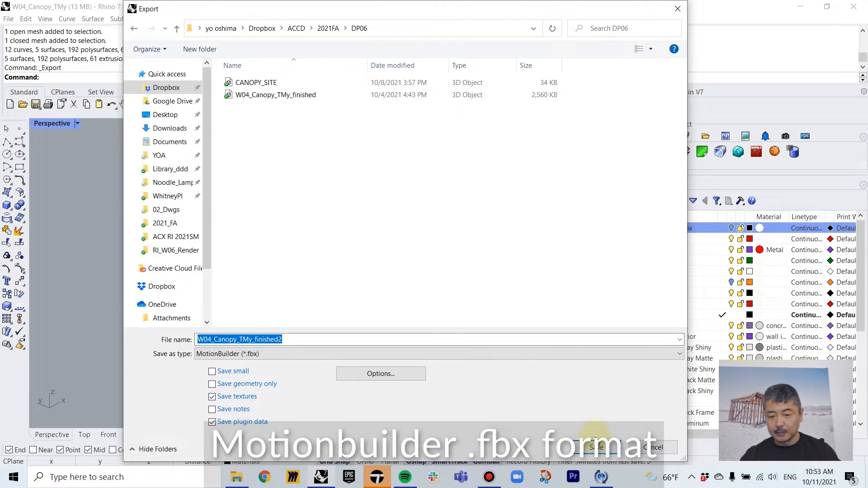
click(593, 447)
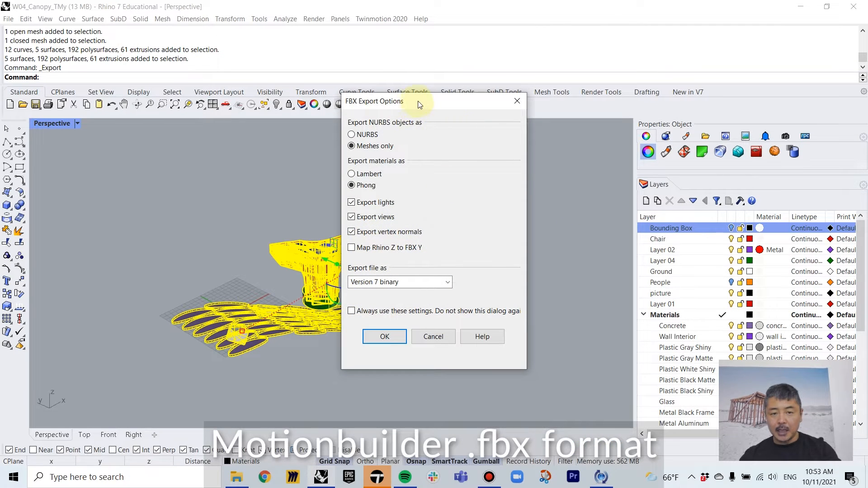
drag(452, 98, 635, 87)
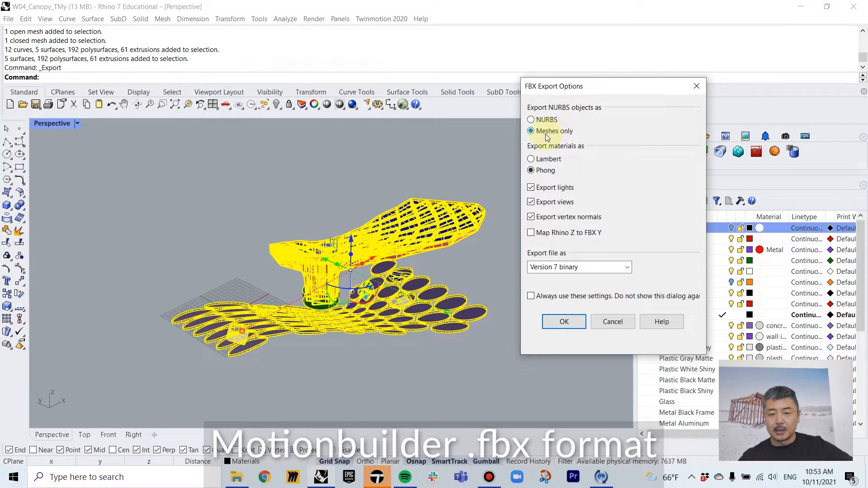
click(563, 322)
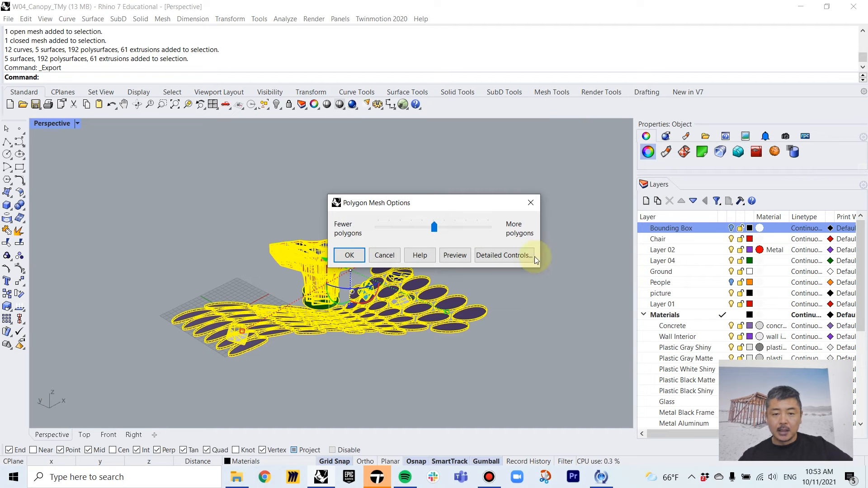
Preview the export mesh on the canopy and paving, reduce the polygon density to about a quarter of its range, and complete the export.
drag(447, 205, 646, 197)
mouse_move(427, 270)
right_down()
mouse_move(433, 262)
mouse_move(437, 289)
mouse_move(433, 278)
right_up()
scroll(423, 271, up, 6)
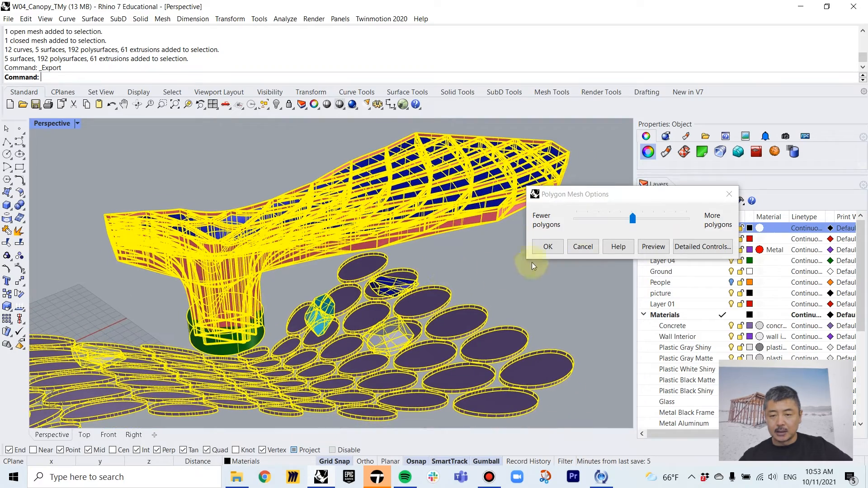
click(654, 247)
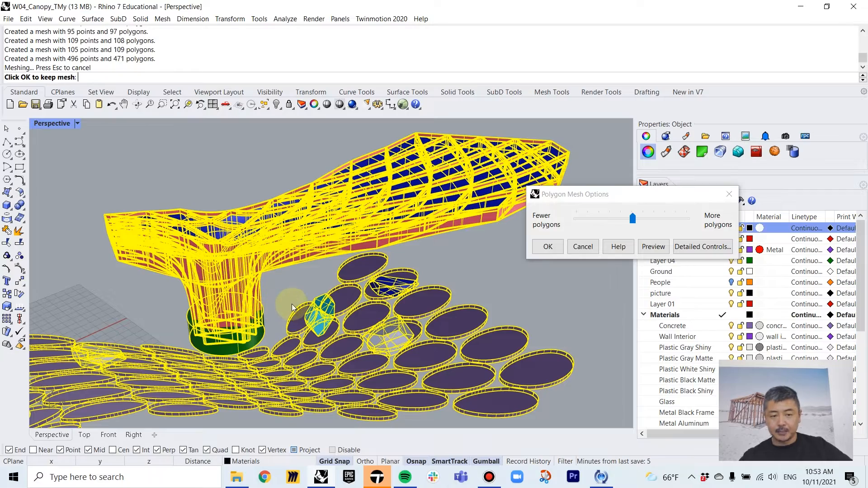
right_drag(292, 308, 326, 291)
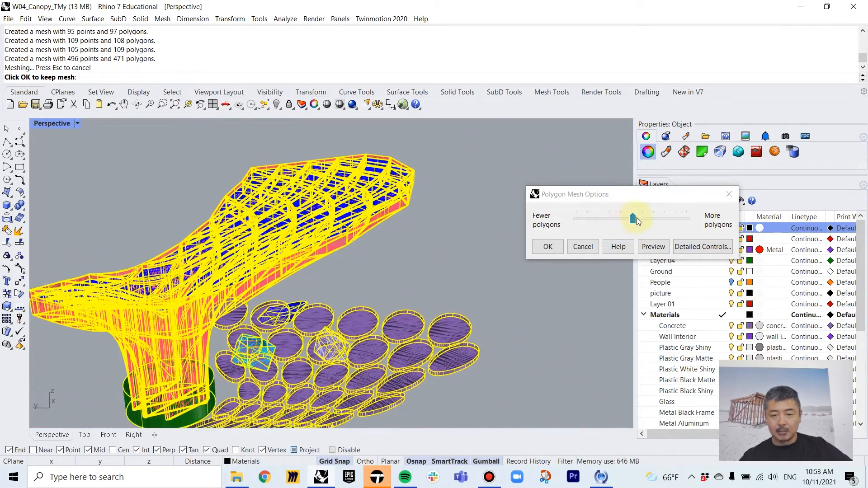
drag(638, 221, 603, 218)
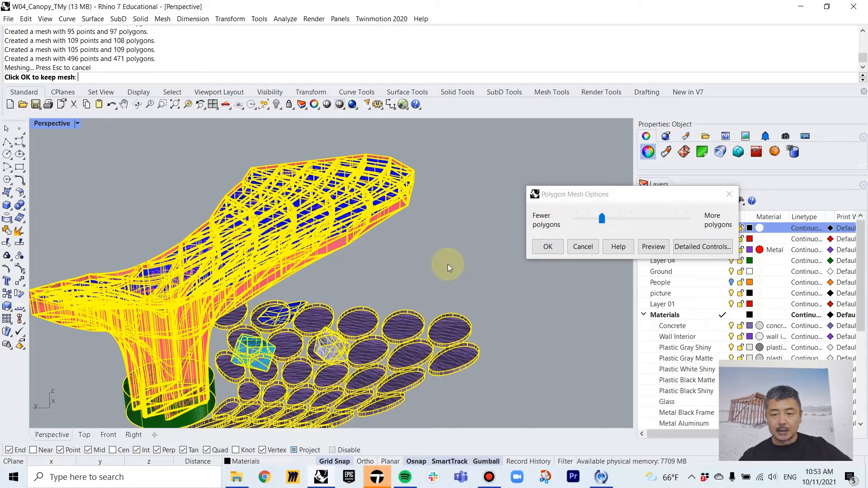
right_drag(443, 268, 253, 321)
click(548, 247)
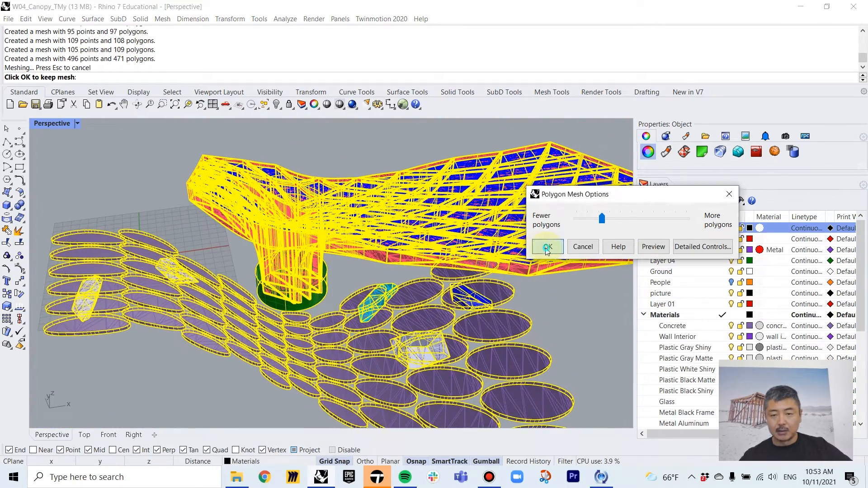
click(441, 134)
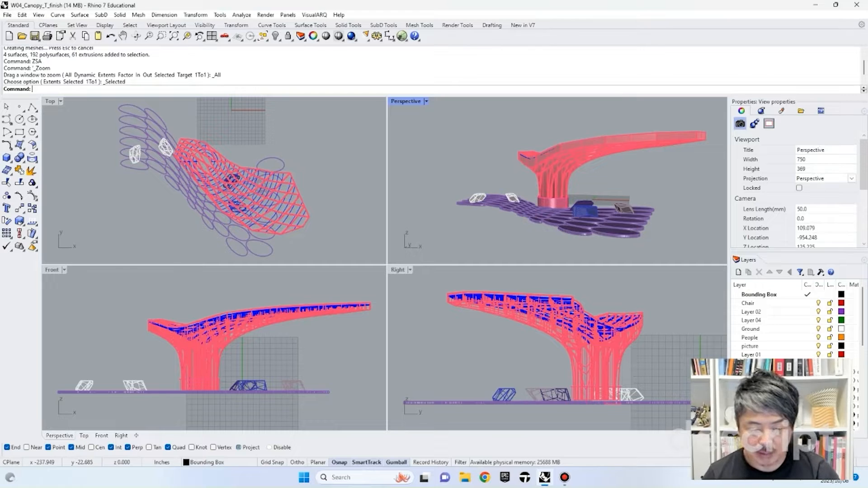
Switch to the Epic Games Launcher, check the Twinmotion versions offered for installation, and start a new scene in Twinmotion.
click(505, 477)
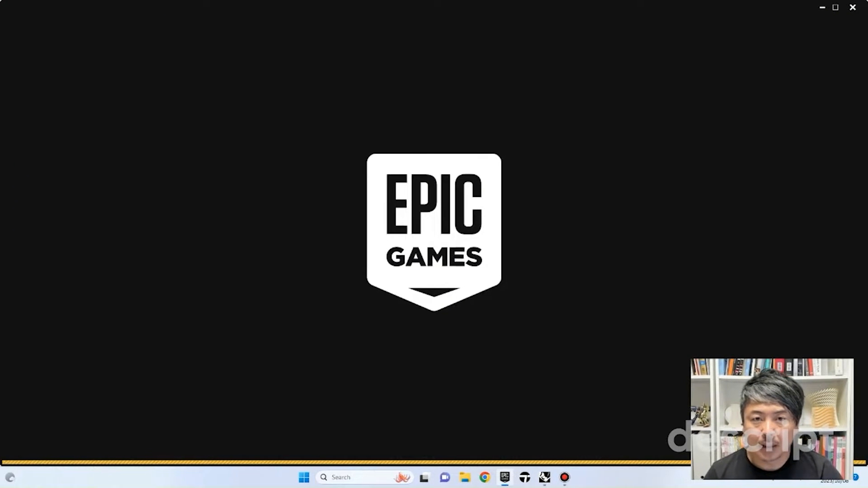
click(326, 27)
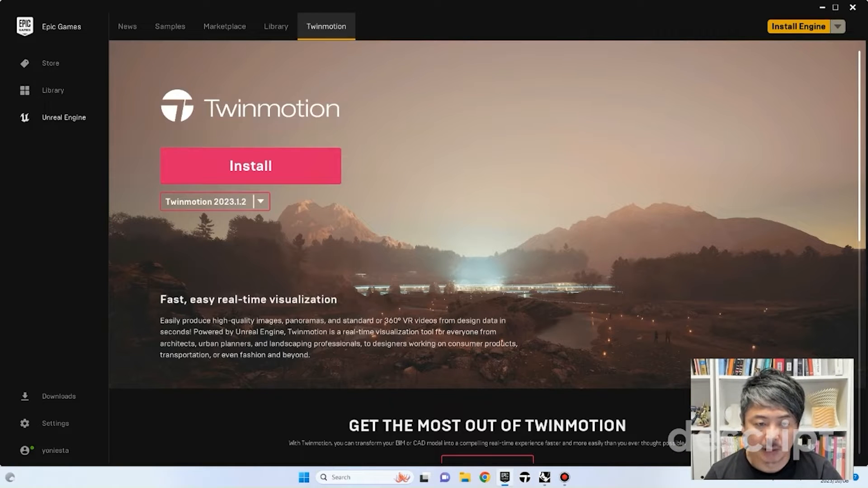
click(261, 202)
click(261, 215)
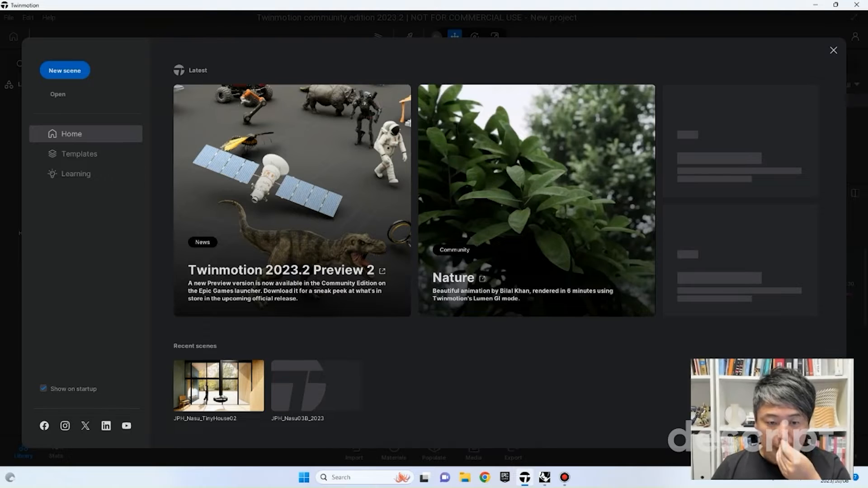
click(65, 70)
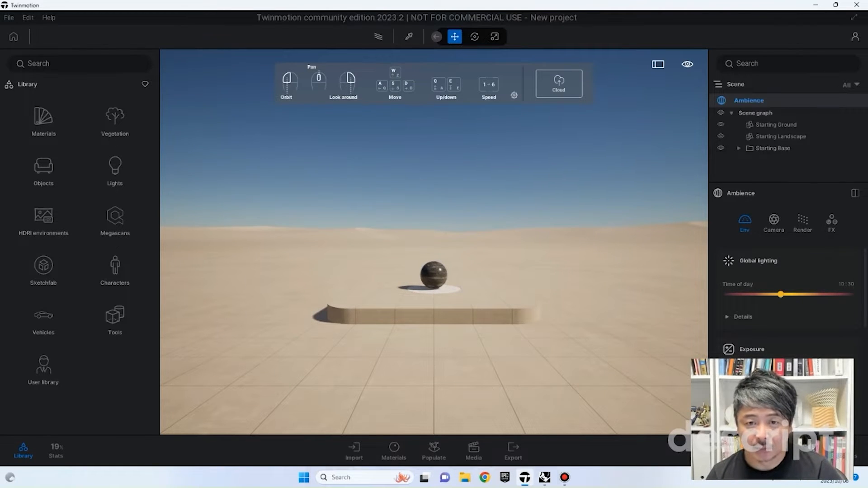
Try out camera movement in the starting scene: forward and back, sideways, and up and down in front of the sphere.
key(w)
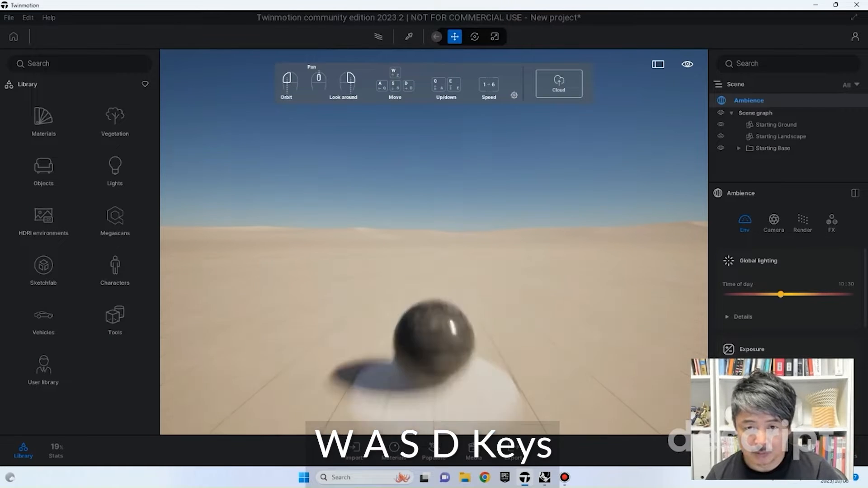
key(s)
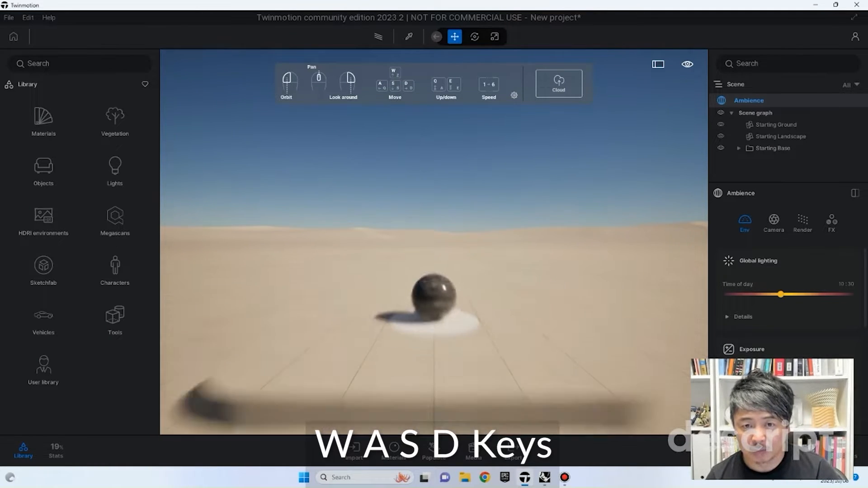
key(a)
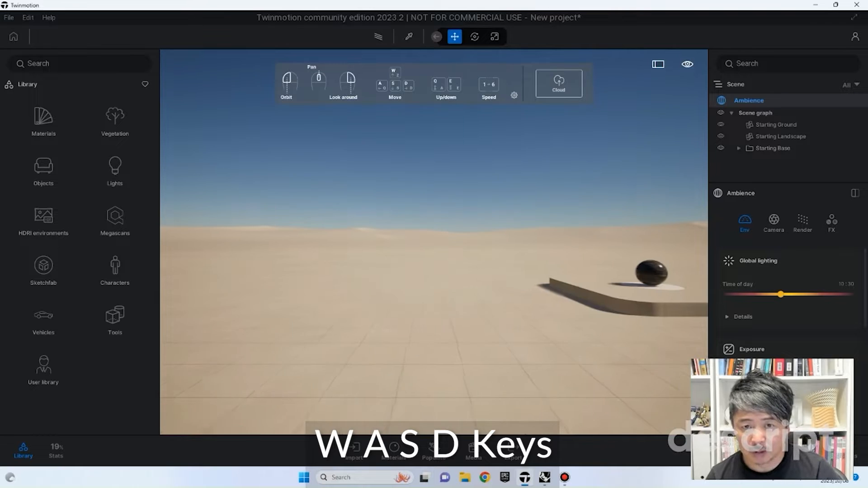
key(d)
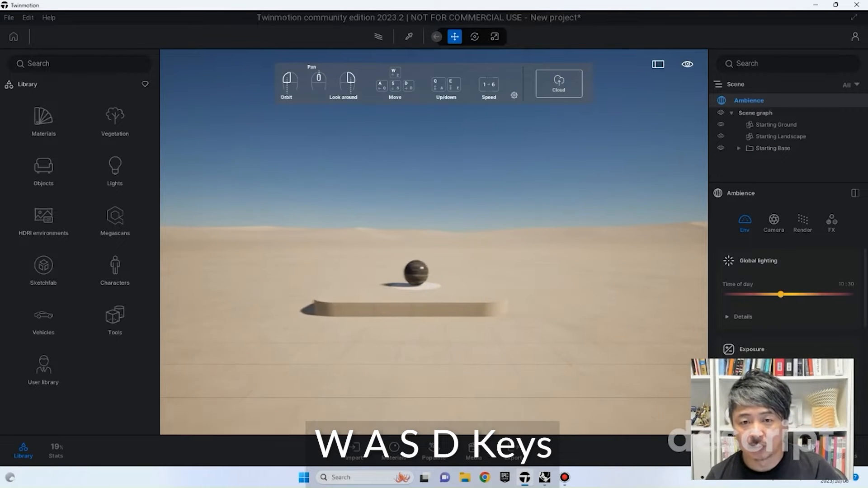
key(a)
key(a)
key(d)
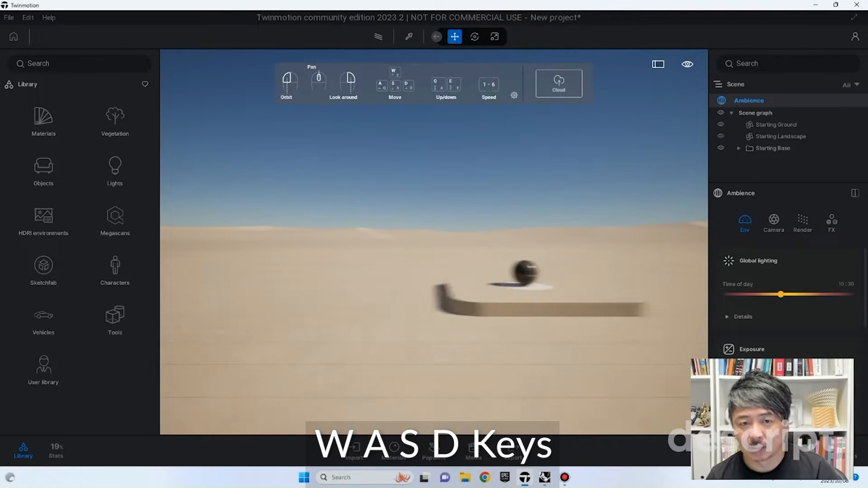
key(a)
key(d)
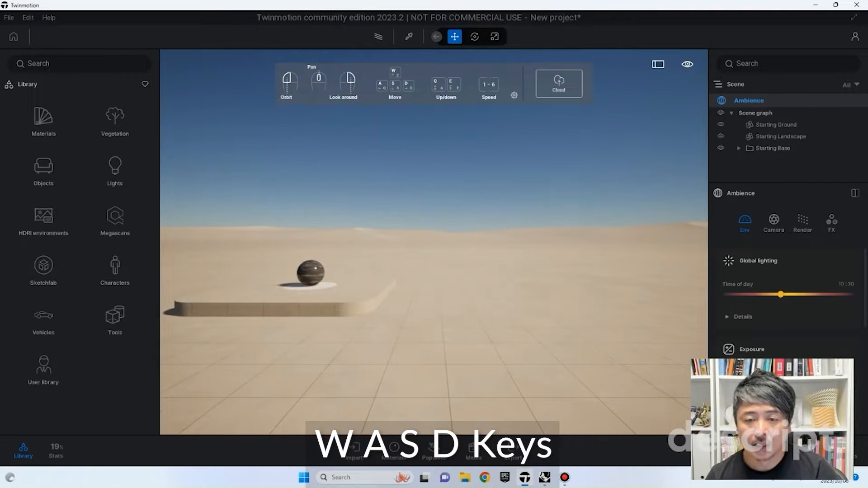
key(w)
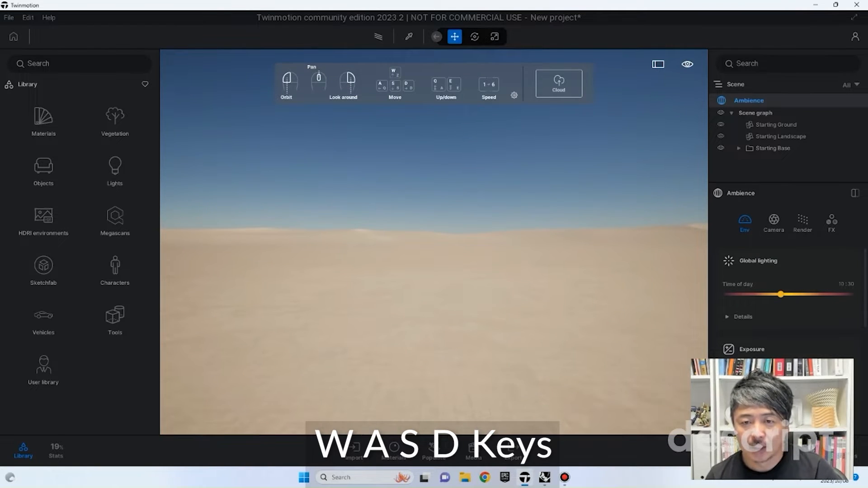
key(s)
key(e)
key(q)
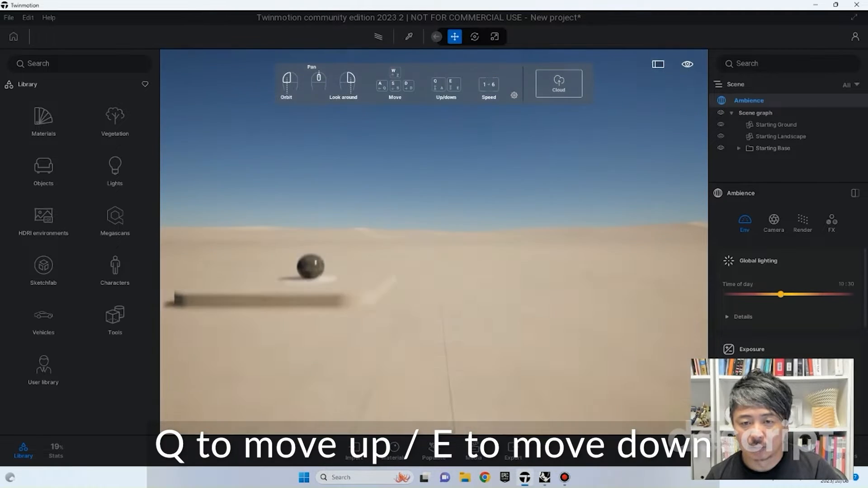
Look around and walk the camera about the curved base to view the sphere from a different side.
right_drag(435, 244, 382, 230)
right_drag(434, 244, 593, 275)
key(a)
key(w)
key(a)
key(s)
key(a)
key(s)
key(a)
key(d)
key(w)
key(d)
key(a)
key(d)
key(s)
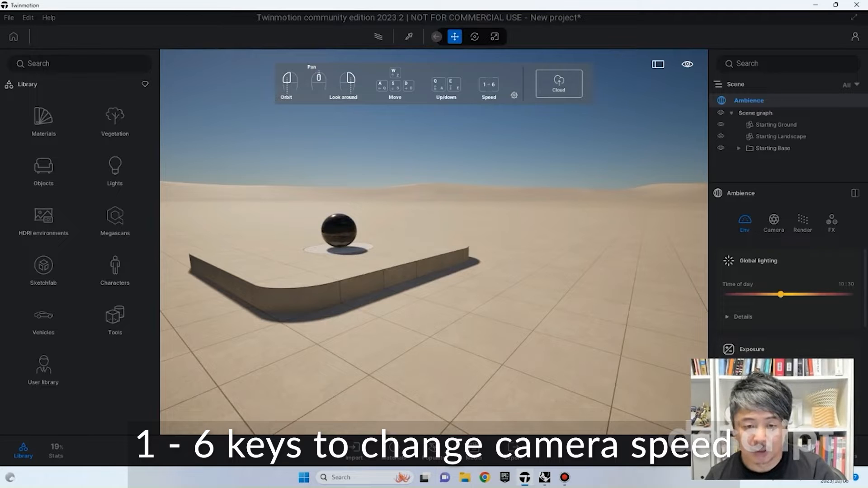
Test faster camera travel by moving close to the base, far back from it, and from side to side.
key(s)
key(w)
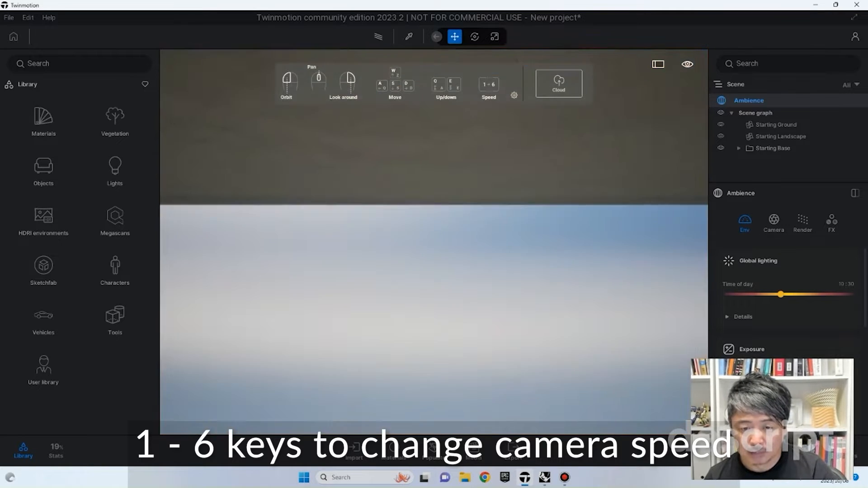
key(s)
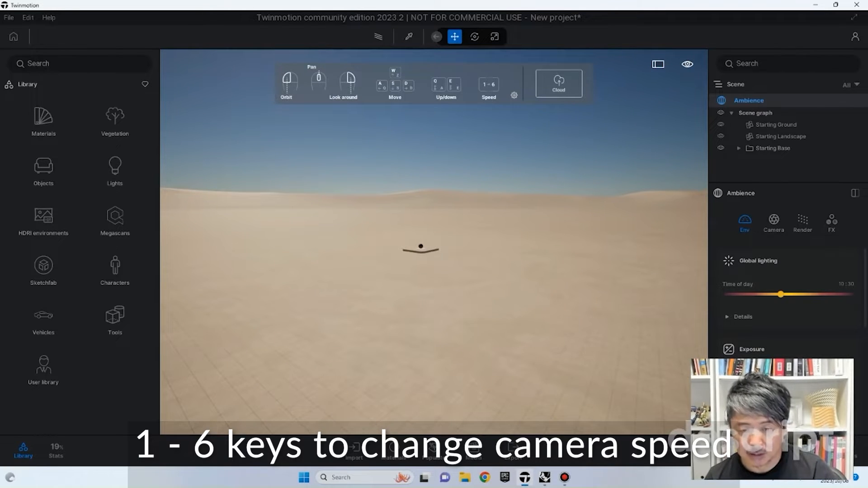
key(d)
key(a)
key(d)
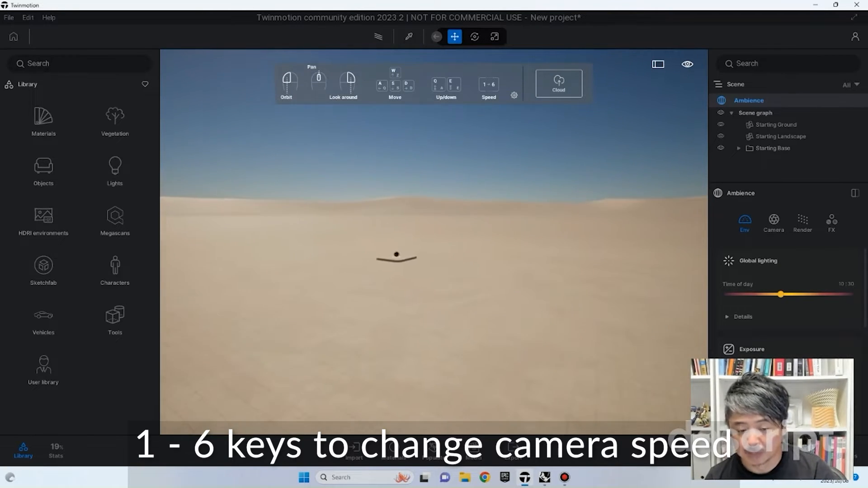
key(a)
mouse_move(434, 242)
right_down()
mouse_move(421, 225)
mouse_move(449, 235)
mouse_move(440, 234)
right_up()
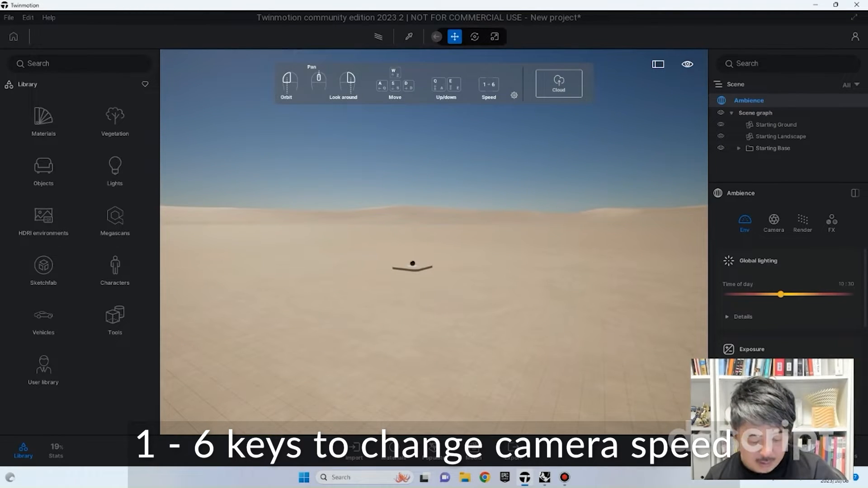
Deselect the starting ground and fly the camera back close to the sphere and curved base, looking down on them from above.
click(412, 265)
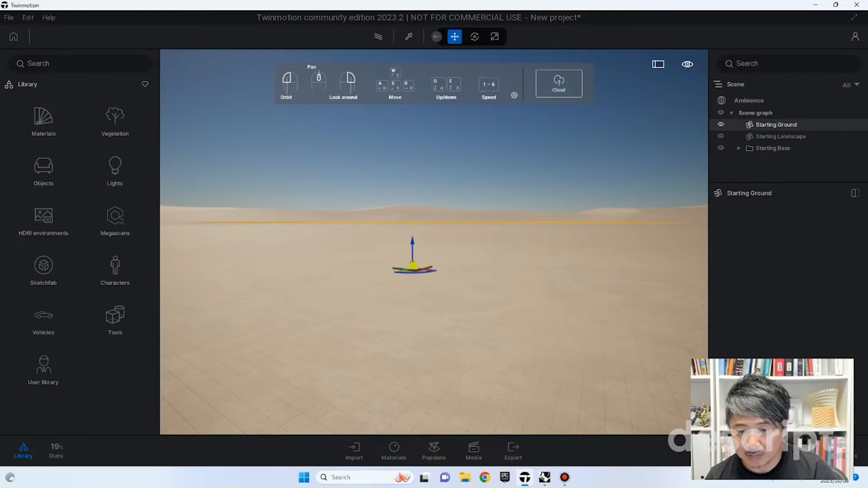
click(412, 267)
click(413, 267)
key(Escape)
right_drag(412, 267, 687, 312)
key(w)
key(a)
key(a)
key(w)
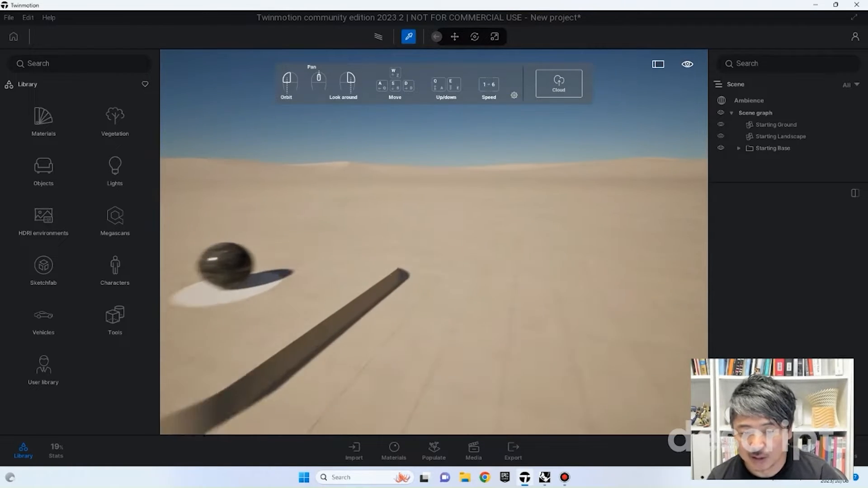
key(q)
right_drag(446, 253, 319, 285)
key(e)
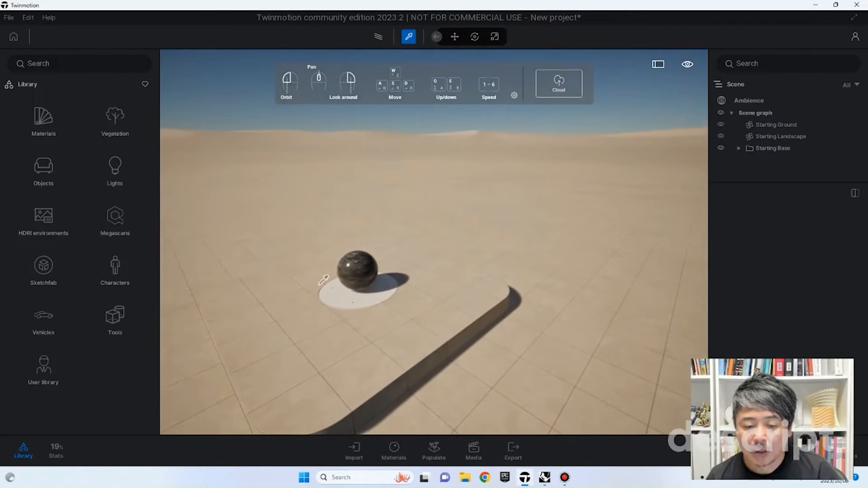
Import W04_Canopy_Fin.fbx as geometry, keeping its hierarchy, with full precision UVs and automatic up axis and unit conversion.
click(561, 188)
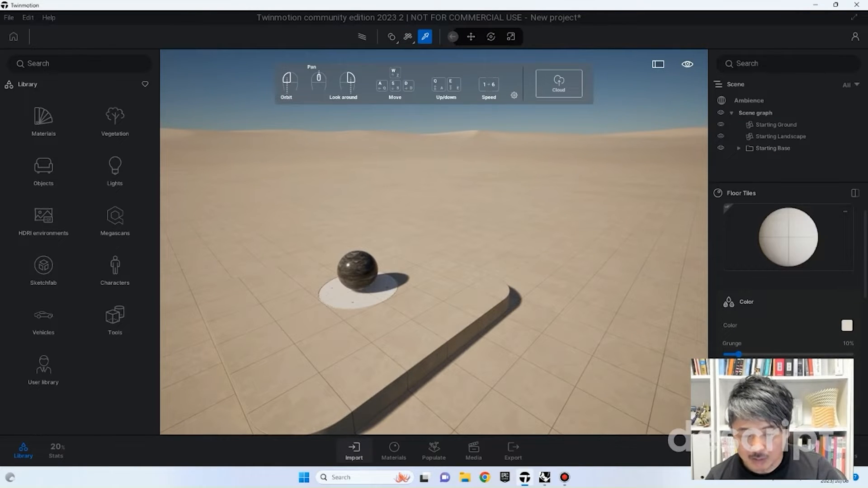
click(355, 450)
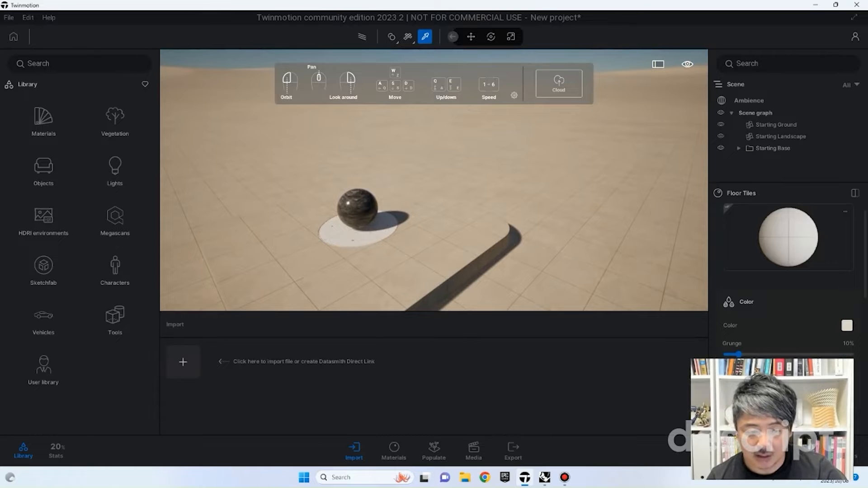
click(183, 362)
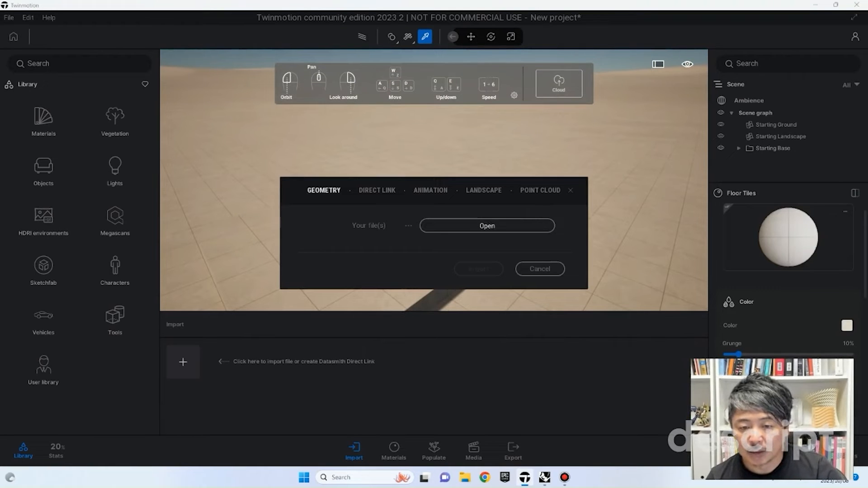
click(487, 226)
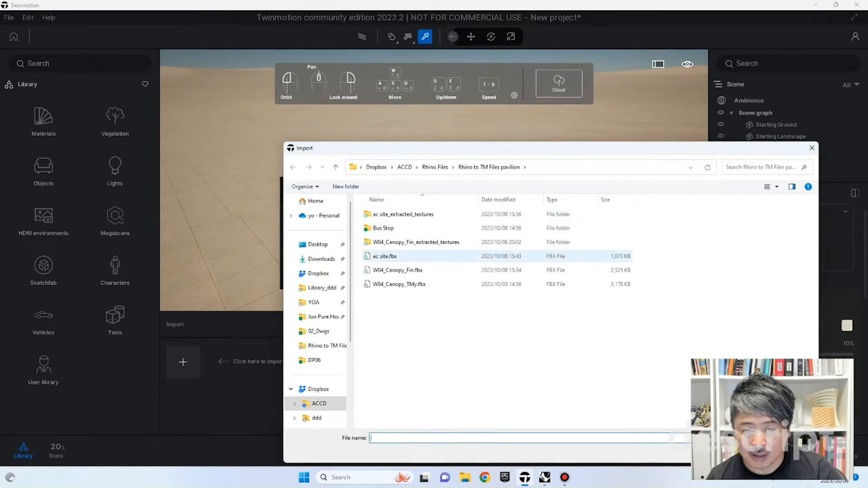
click(398, 270)
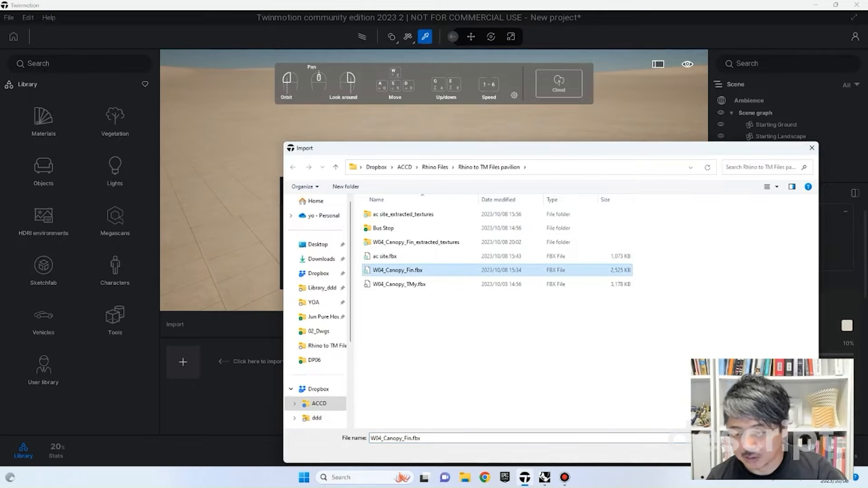
click(745, 452)
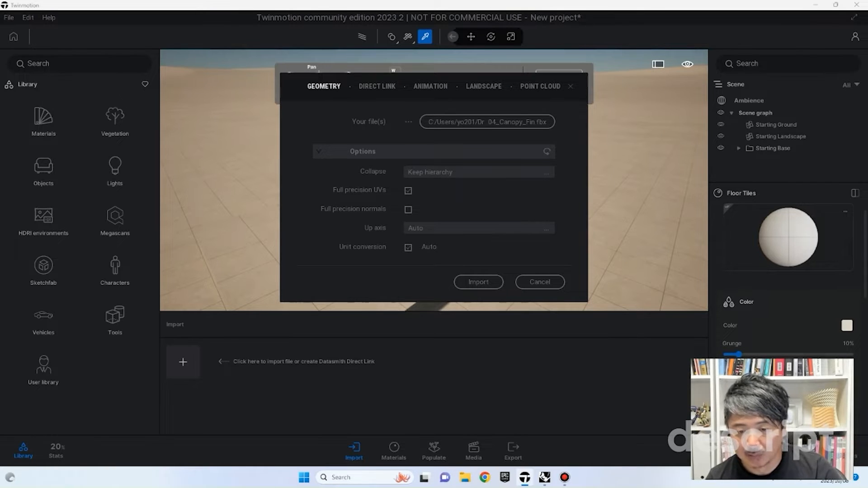
click(479, 281)
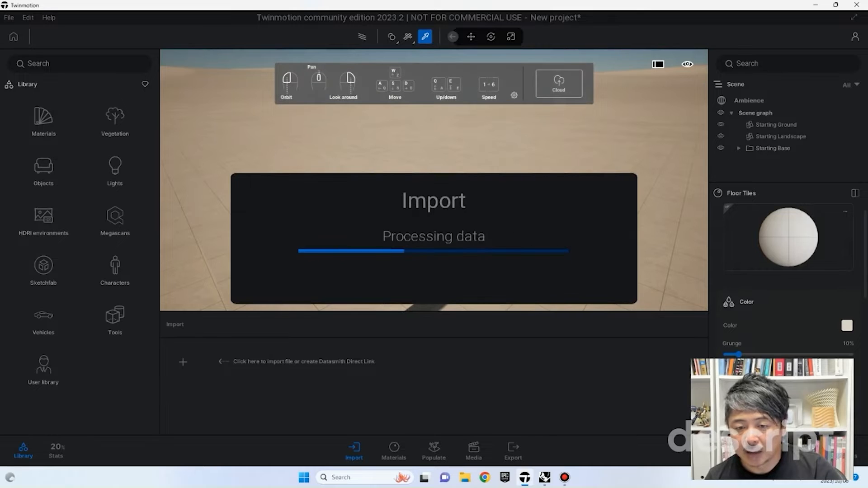
Examine how the imported canopy's parts are grouped by selecting its Wood Furniture, Plastic White Shiny and Plastic Black Matte folders.
drag(411, 229, 565, 194)
drag(407, 194, 452, 181)
click(534, 136)
drag(534, 135, 471, 129)
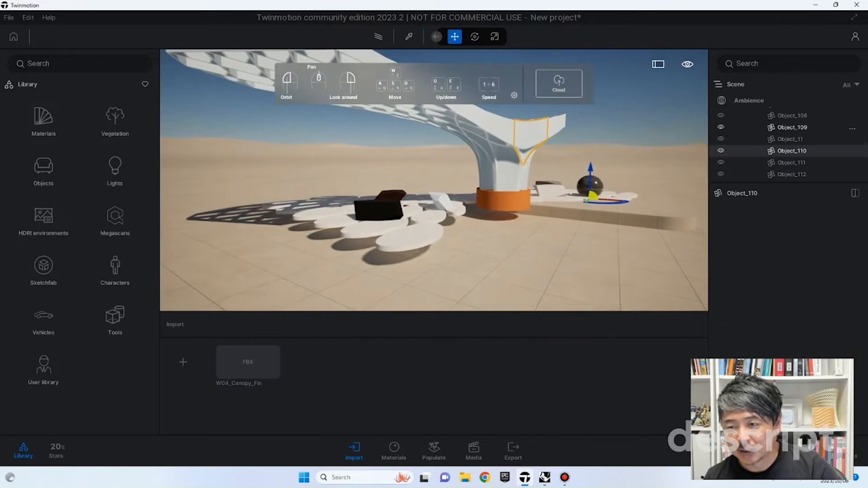
click(503, 199)
click(791, 165)
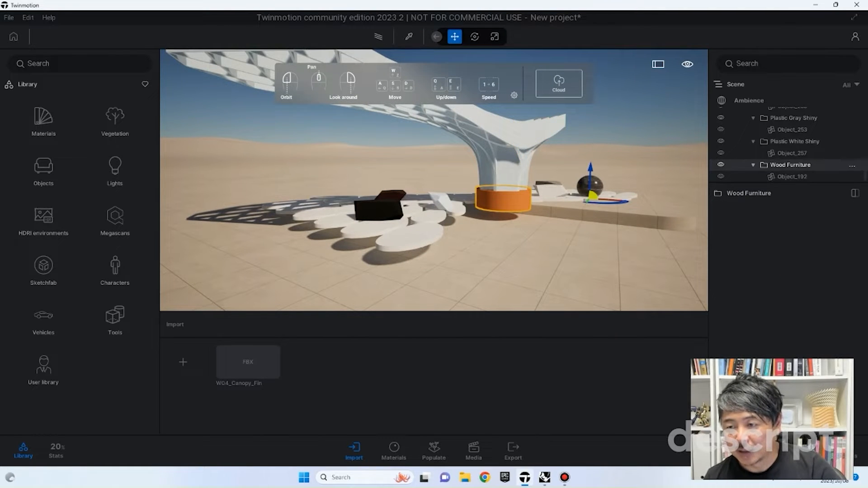
click(795, 142)
scroll(795, 127, up, 2)
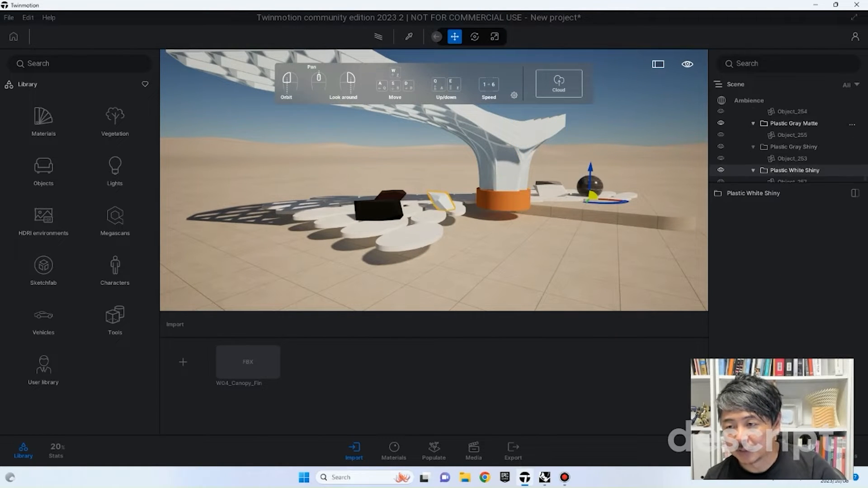
scroll(795, 135, up, 3)
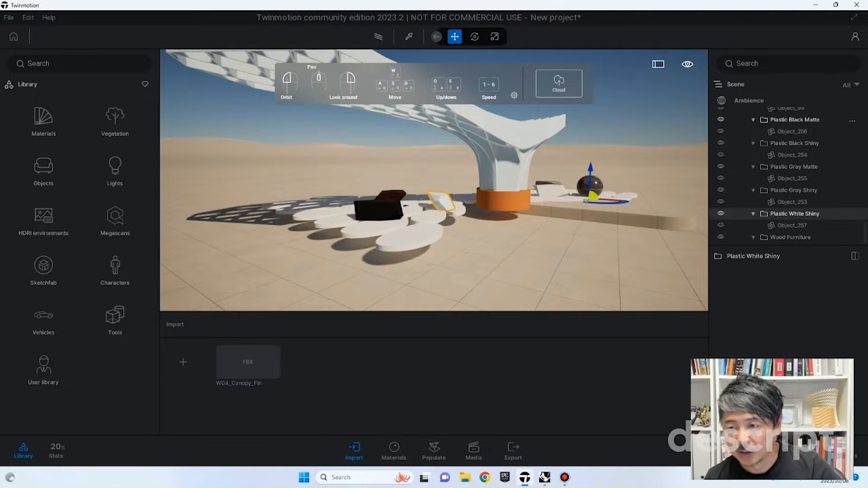
click(795, 119)
drag(384, 204, 606, 202)
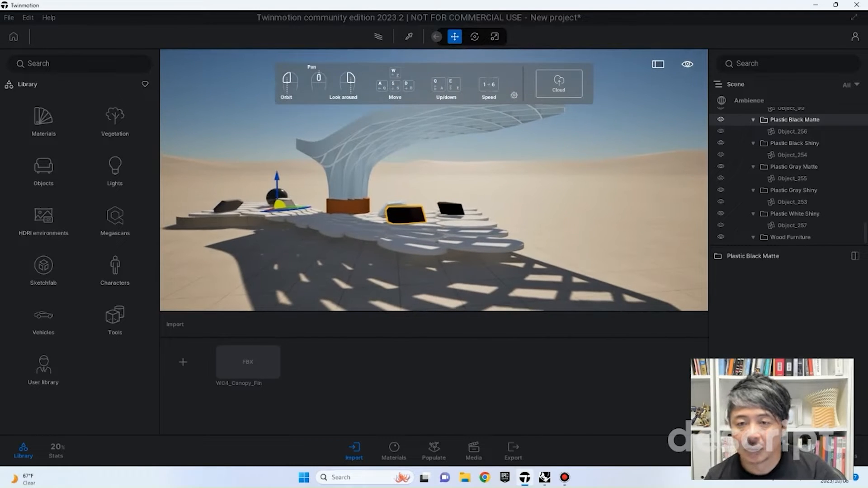
Hide the navigation help panel from the viewport.
click(514, 95)
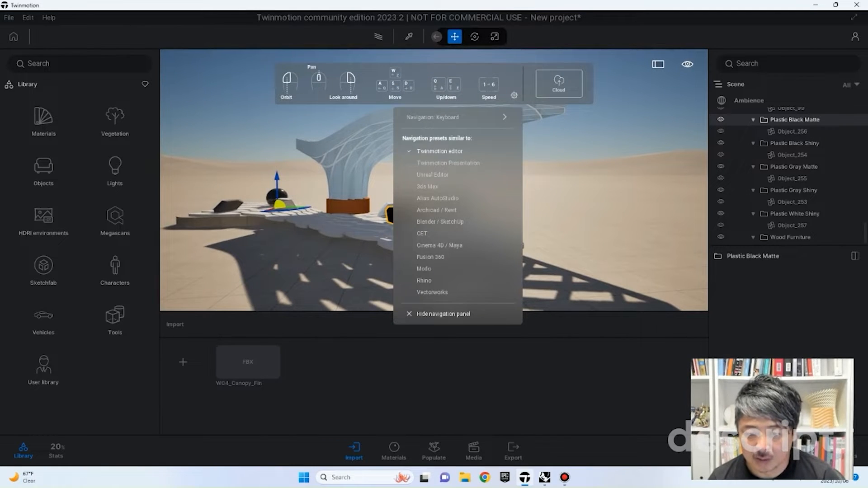
click(443, 314)
mouse_move(434, 181)
right_down()
mouse_move(444, 177)
mouse_move(438, 174)
right_up()
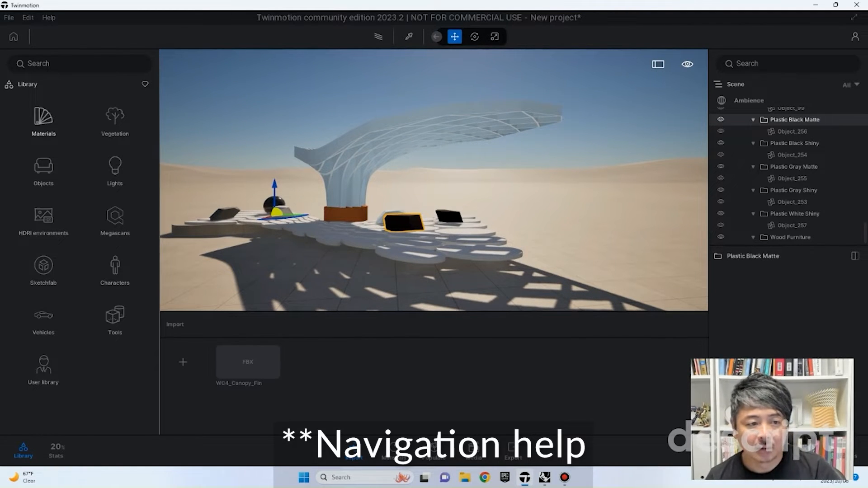
Apply the Brushed aluminium 01 metal material to the canopy structure and view it from closer in.
click(43, 120)
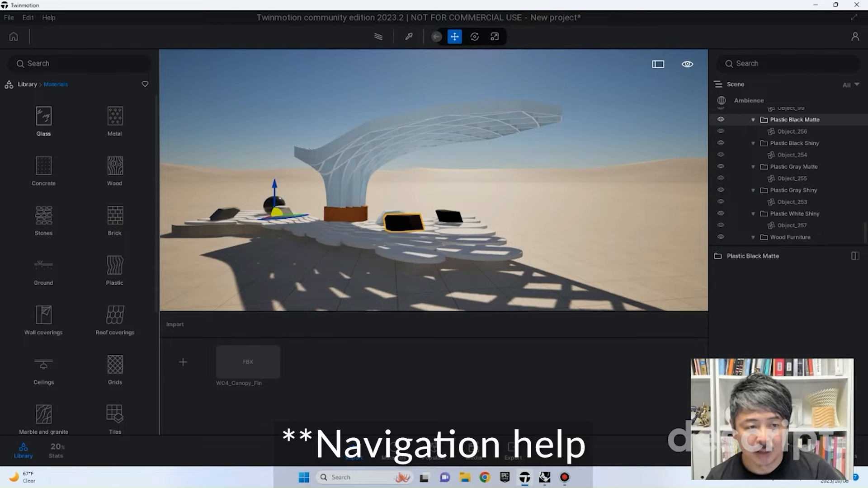
click(115, 118)
mouse_move(43, 113)
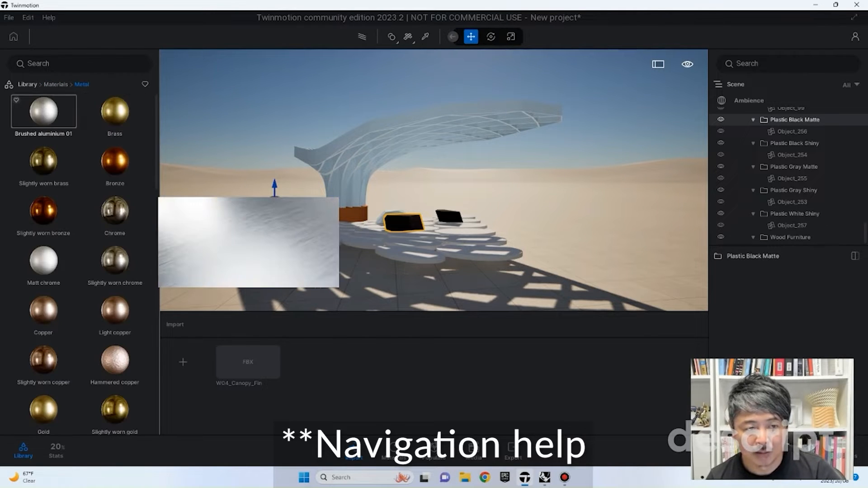
drag(43, 112, 384, 136)
mouse_move(384, 136)
shift+middle_down()
mouse_move(488, 118)
mouse_move(407, 145)
mouse_move(420, 154)
mouse_move(471, 131)
mouse_move(533, 131)
shift+middle_up()
right_drag(511, 192, 622, 195)
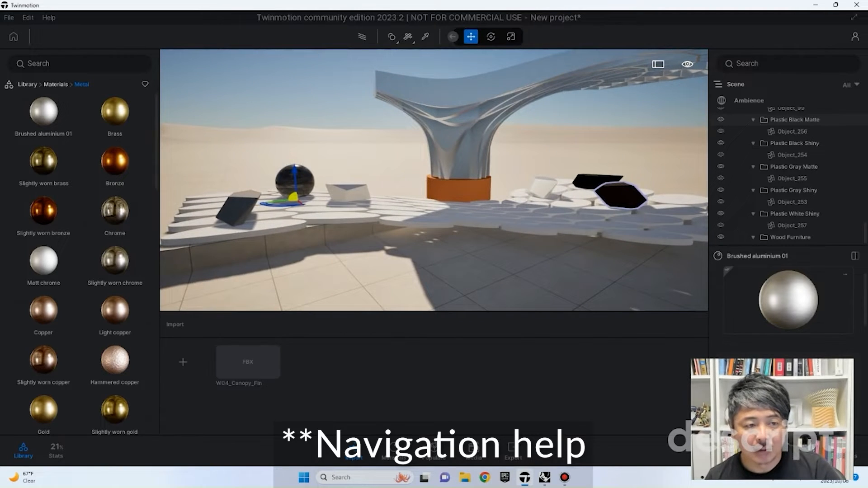
Apply the Exposed aggregate concrete 01 material to the oval platform slabs and inspect their surface up close.
click(56, 84)
click(43, 162)
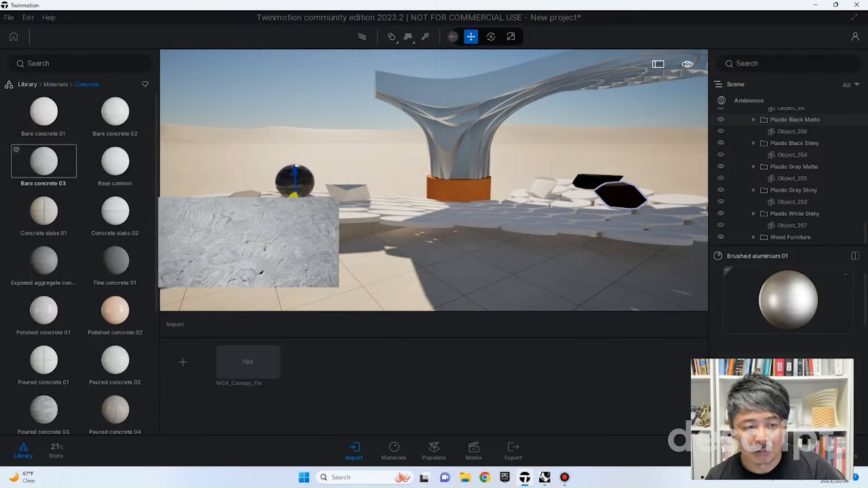
drag(44, 261, 271, 225)
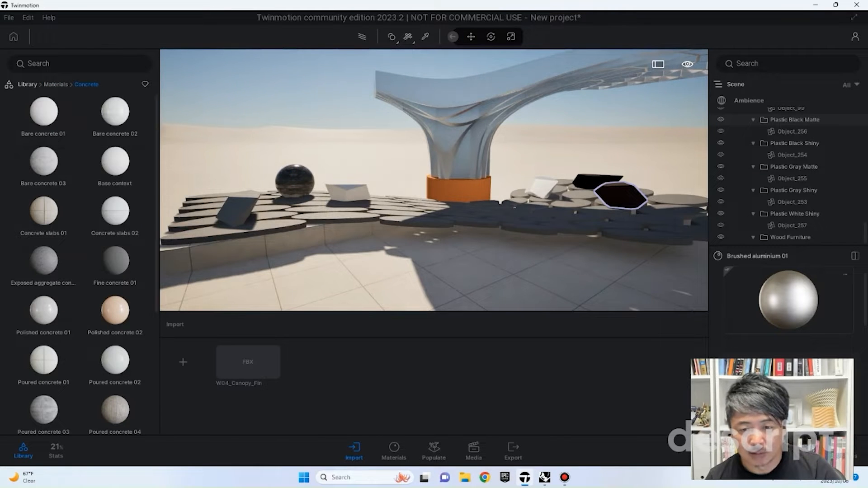
right_drag(271, 225, 292, 268)
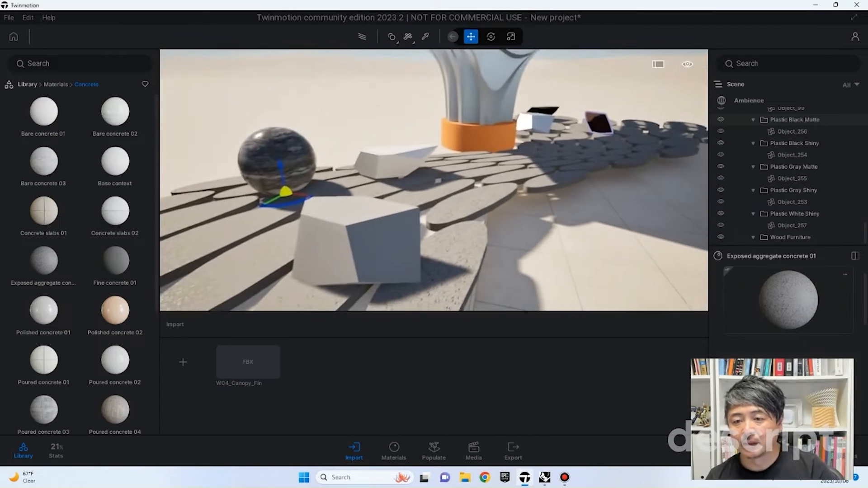
scroll(434, 180, down, 5)
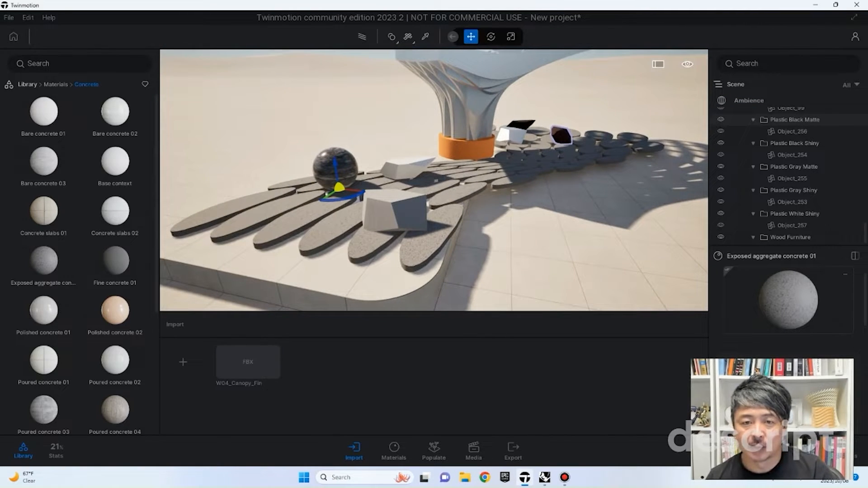
Set the texture mapping to Cubic UVs and reapply Exposed aggregate concrete 01 to the oval platform slabs.
click(408, 37)
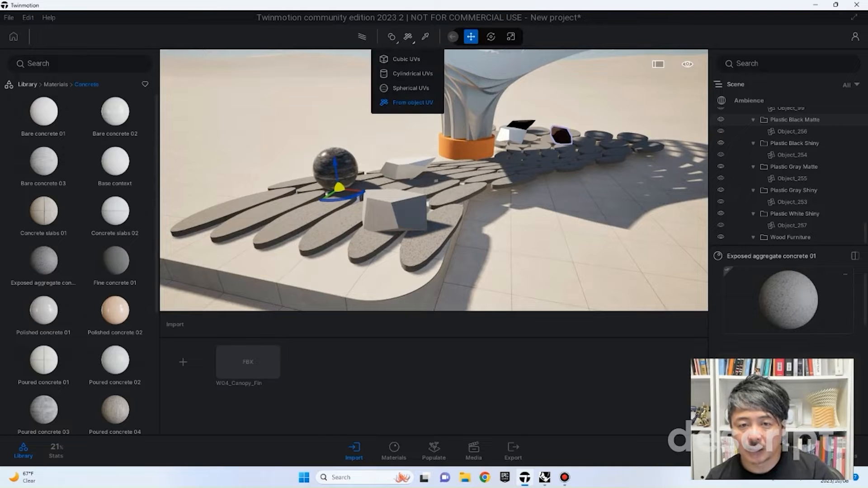
click(408, 37)
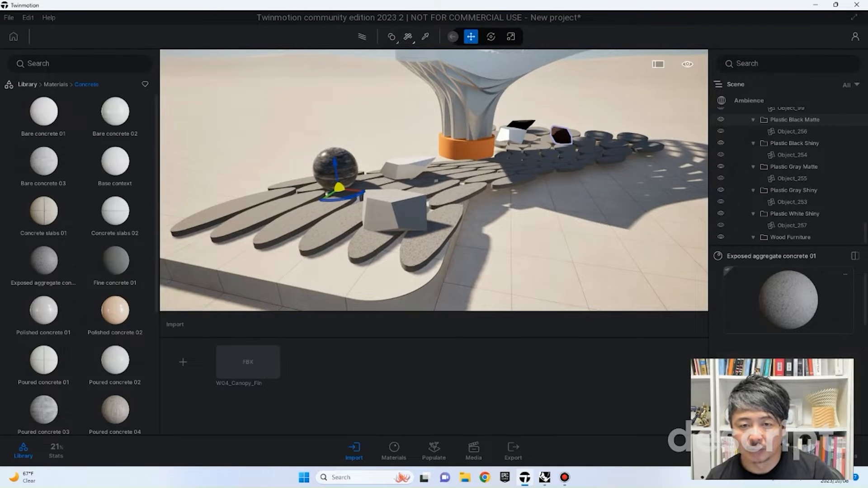
click(409, 37)
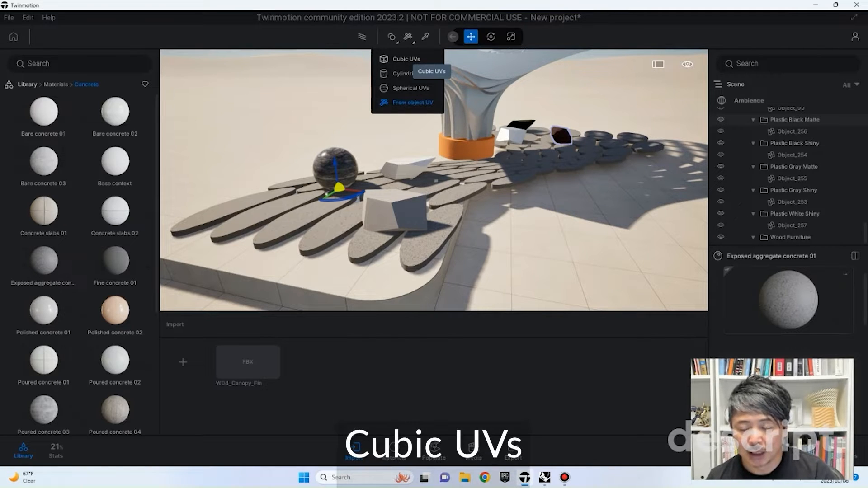
click(409, 59)
mouse_move(43, 261)
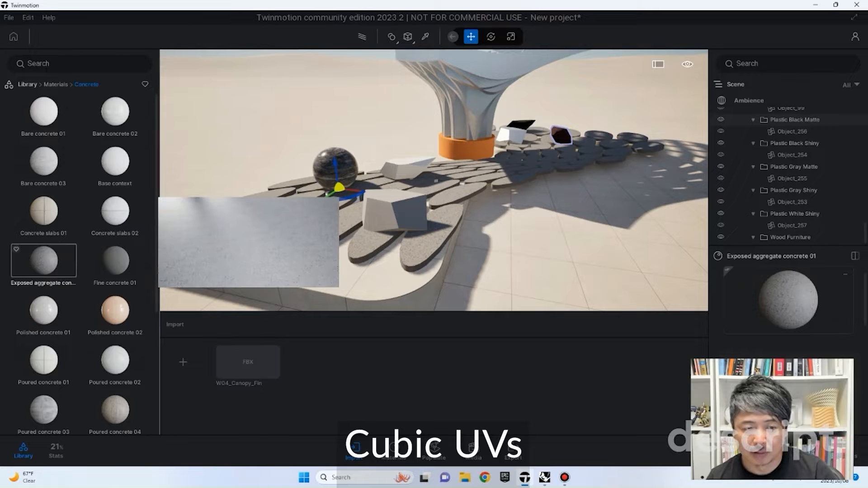
drag(43, 261, 109, 245)
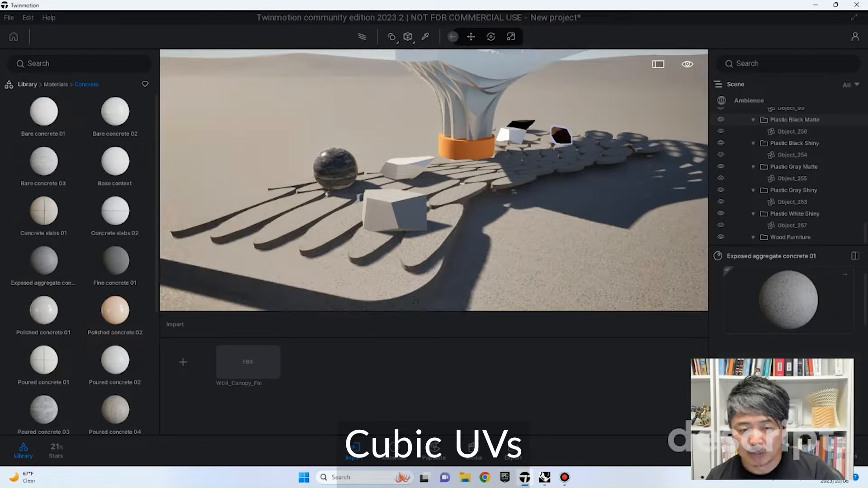
right_drag(434, 181, 387, 149)
key(w)
Apply the Maple 01 A wood material to the faceted seat block nearest the platform's end, in front of the sphere.
click(57, 85)
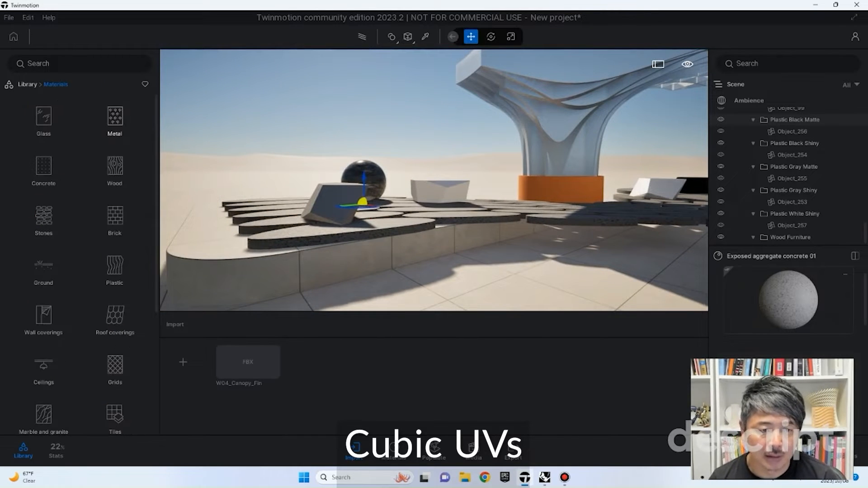
click(115, 166)
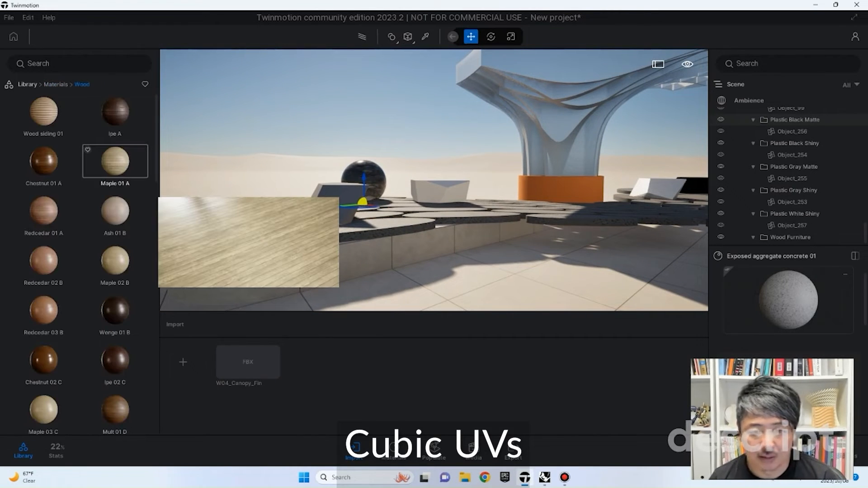
drag(115, 163, 335, 201)
shift+middle_drag(337, 203, 376, 204)
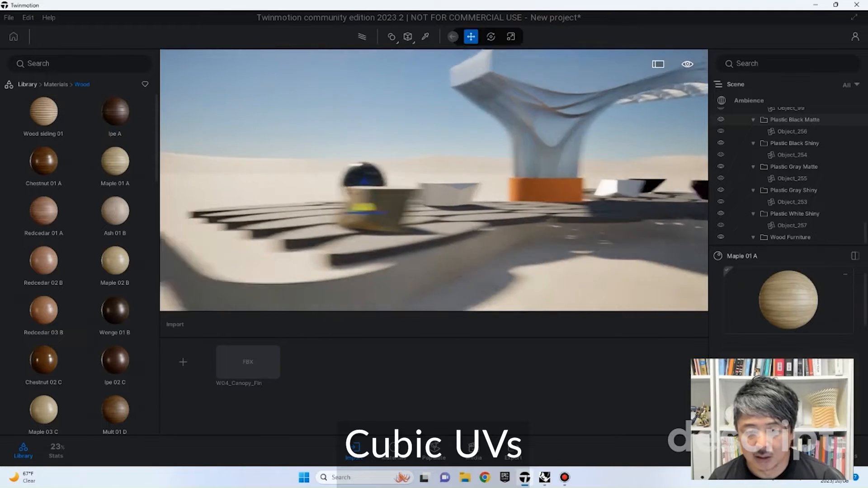
key(w)
right_drag(375, 203, 371, 254)
key(s)
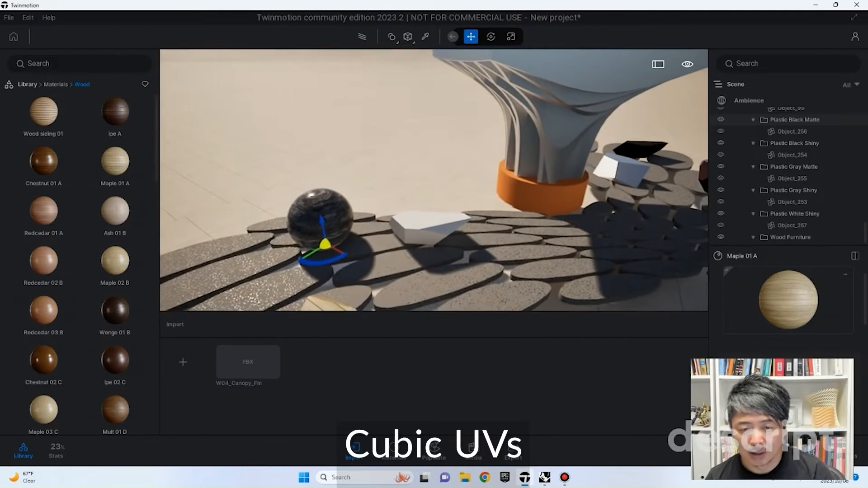
Apply the Clean brick 06 material to the white faceted seat block between the sphere and the canopy column.
click(55, 84)
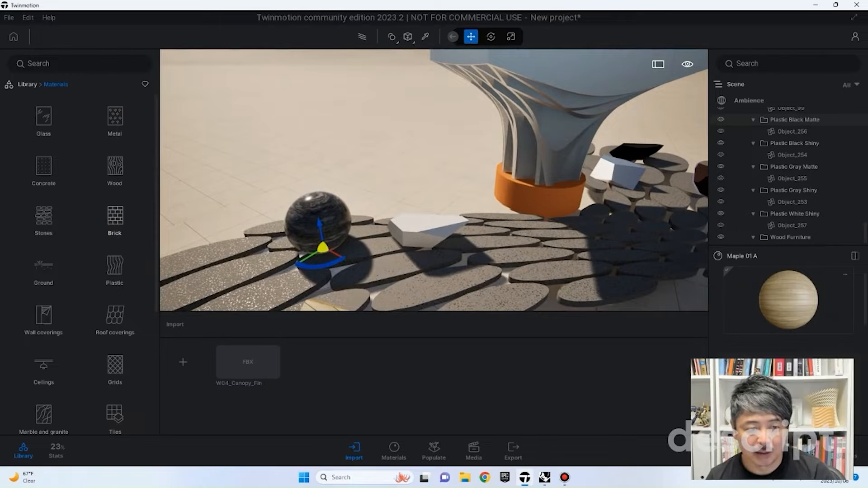
click(115, 216)
drag(115, 211, 428, 229)
key(d)
right_drag(429, 229, 490, 224)
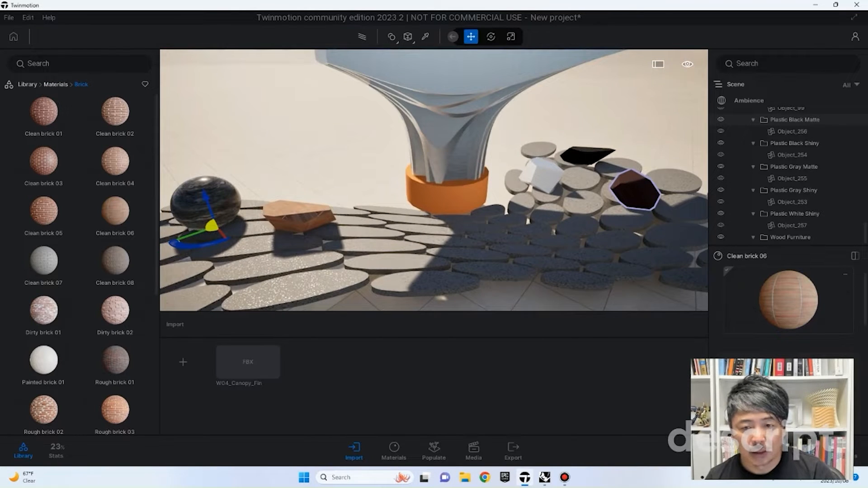
Apply the Maple 02 B wood material to the canopy column's orange base and Wenge 01 B to the dark red faceted seat block.
click(56, 85)
click(115, 166)
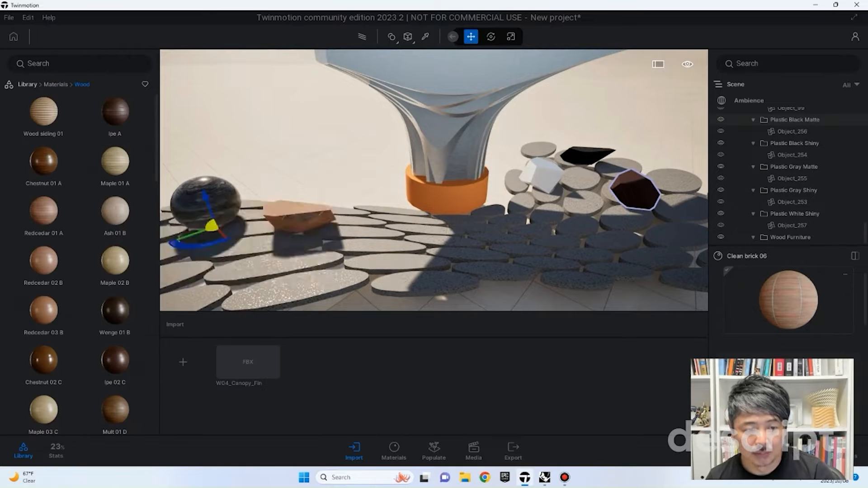
mouse_move(115, 260)
drag(115, 261, 447, 197)
right_drag(447, 198, 575, 185)
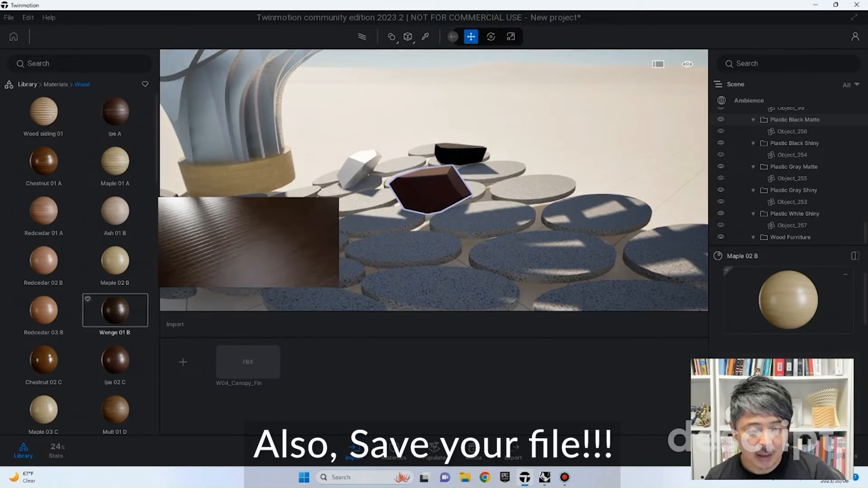
drag(115, 311, 428, 192)
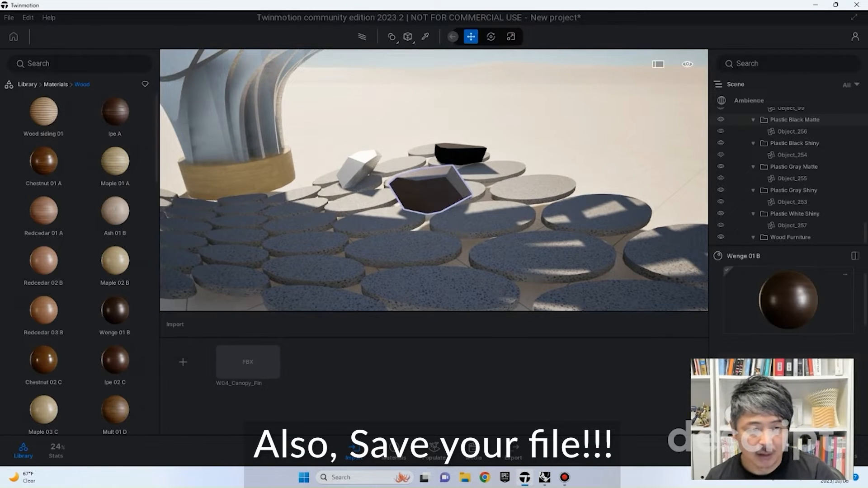
Apply the Stacked stone 05 material from the Stones category to the black faceted seat block behind the dark wood one.
click(56, 85)
click(43, 219)
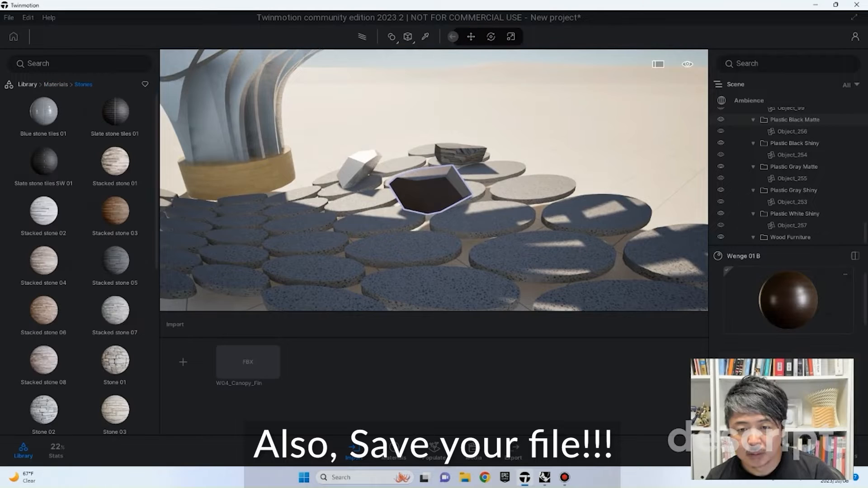
drag(115, 262, 461, 153)
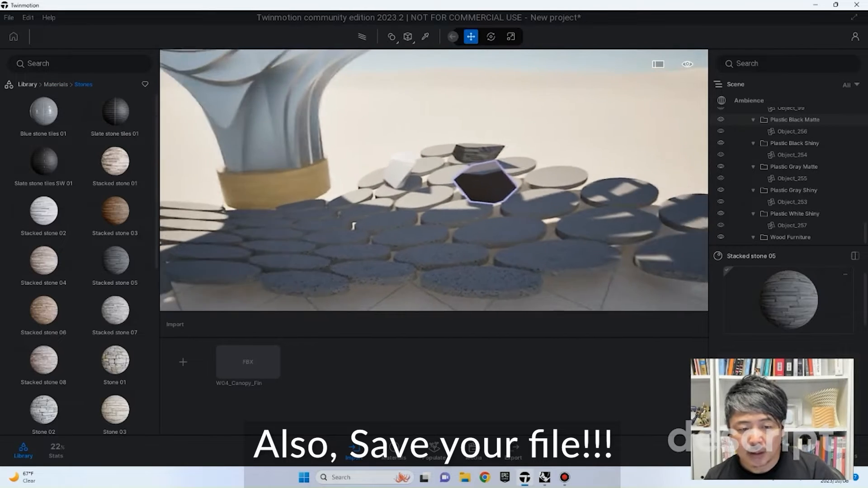
Try applying the Stacked stone 07 material to the white faceted seat block beside the canopy column.
drag(115, 311, 406, 183)
right_drag(405, 183, 407, 138)
scroll(388, 172, down, 5)
scroll(388, 156, down, 3)
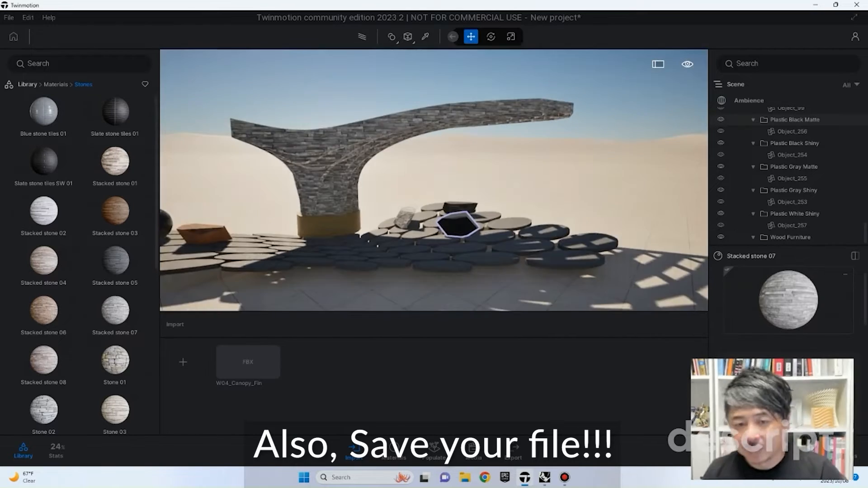
scroll(434, 181, up, 5)
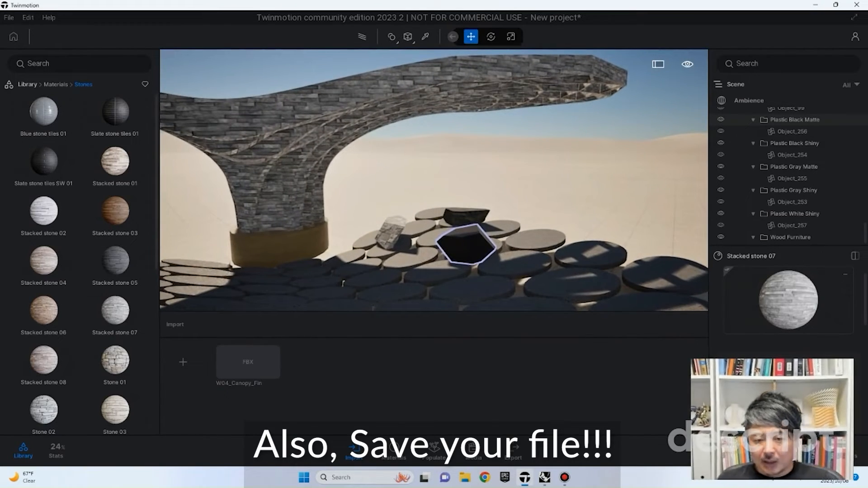
Apply the Brushed aluminium 01 metal material to the canopy structure in place of the stacked stone.
click(392, 232)
click(286, 123)
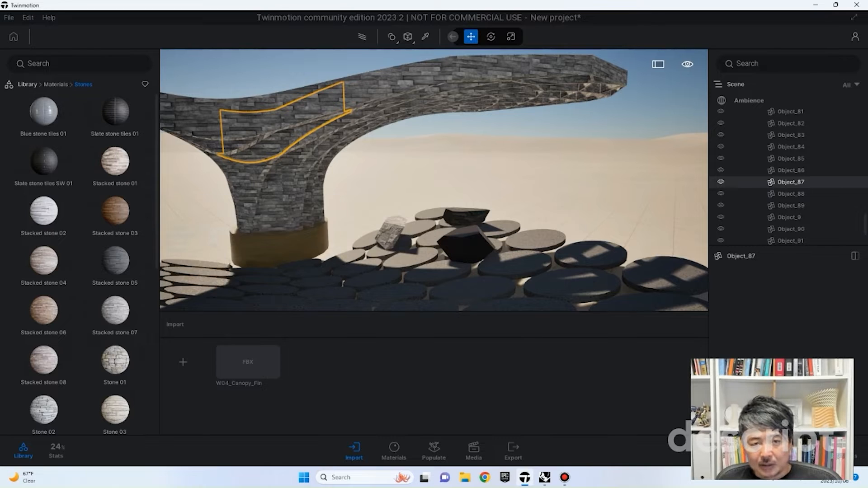
click(56, 85)
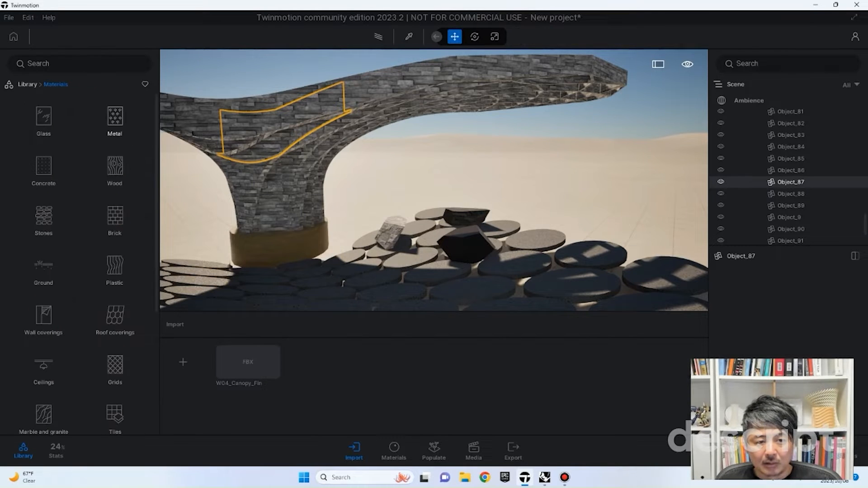
click(115, 113)
drag(47, 112, 289, 108)
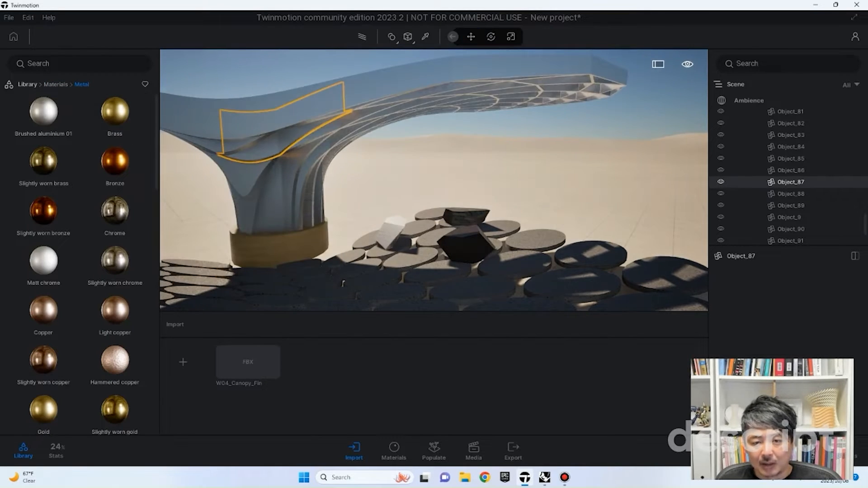
click(354, 279)
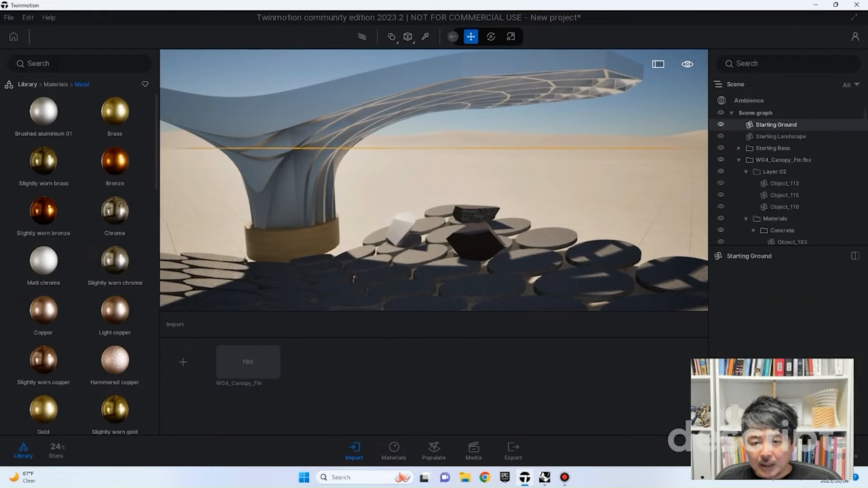
key(Escape)
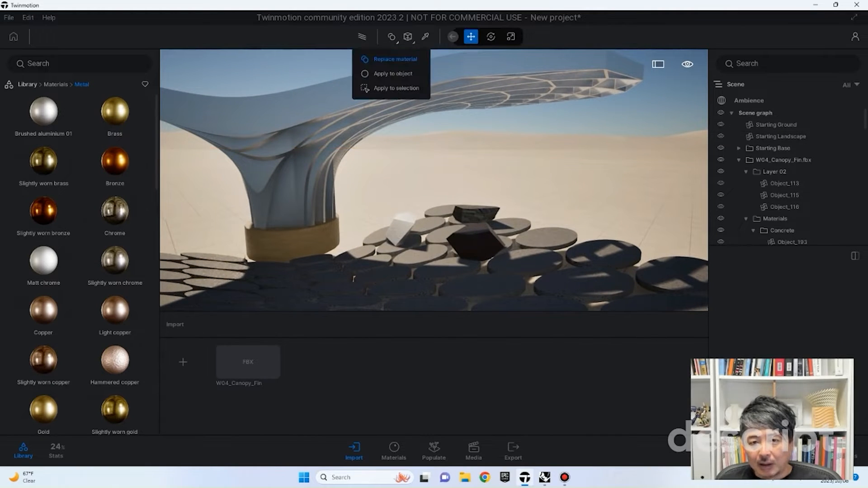
Set material application to Apply to object and give only the white faceted block beside the column the Chestnut 01 A wood material.
mouse_move(392, 38)
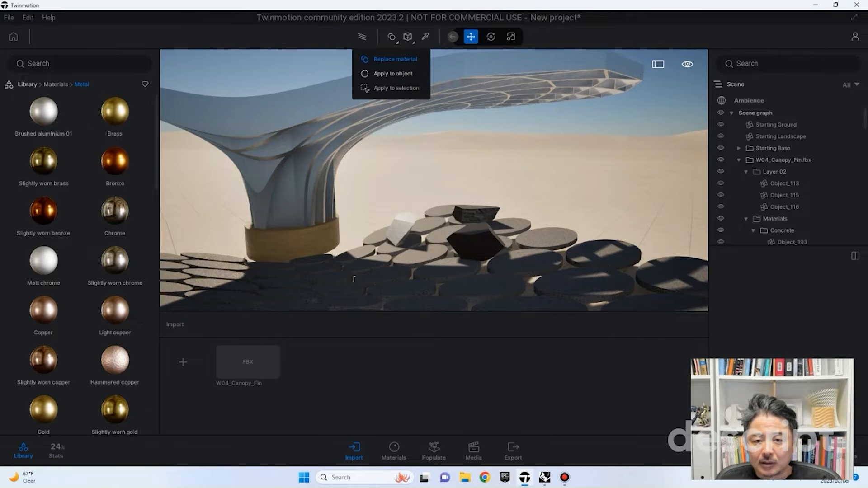
click(393, 74)
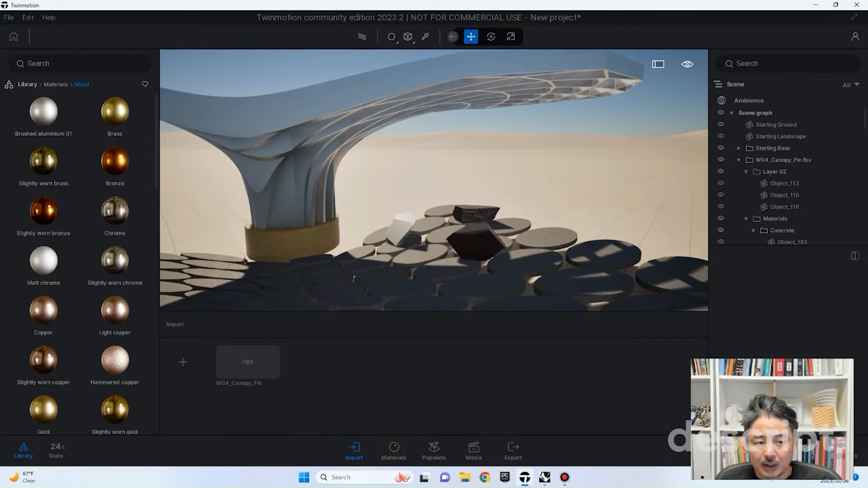
click(56, 85)
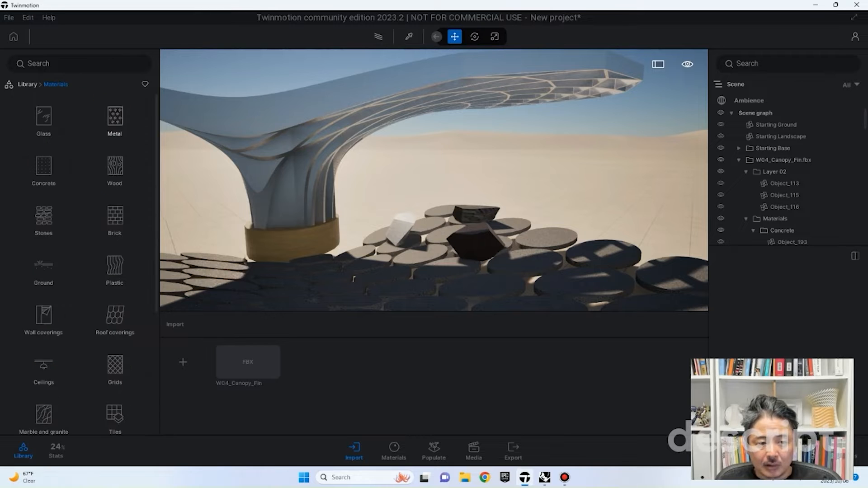
click(115, 166)
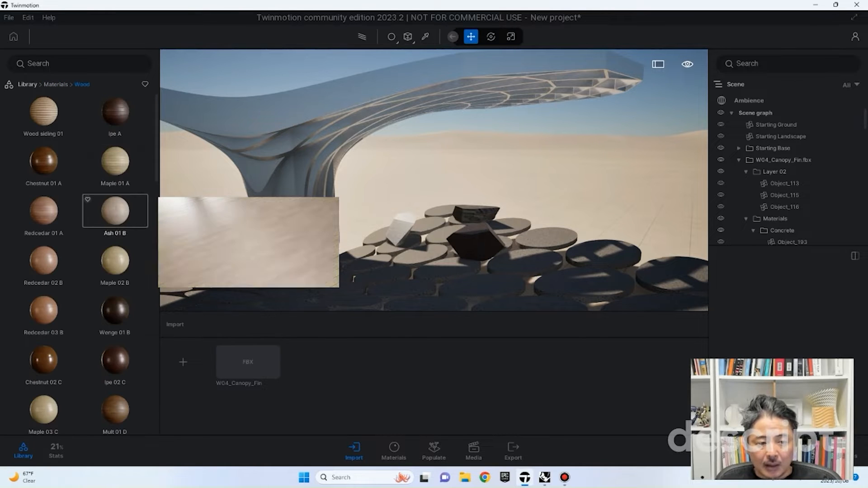
drag(43, 161, 399, 230)
Examine the whole canopy, platform and seat blocks from a distance to review the applied materials.
shift+middle_drag(399, 230, 475, 257)
scroll(411, 253, down, 2)
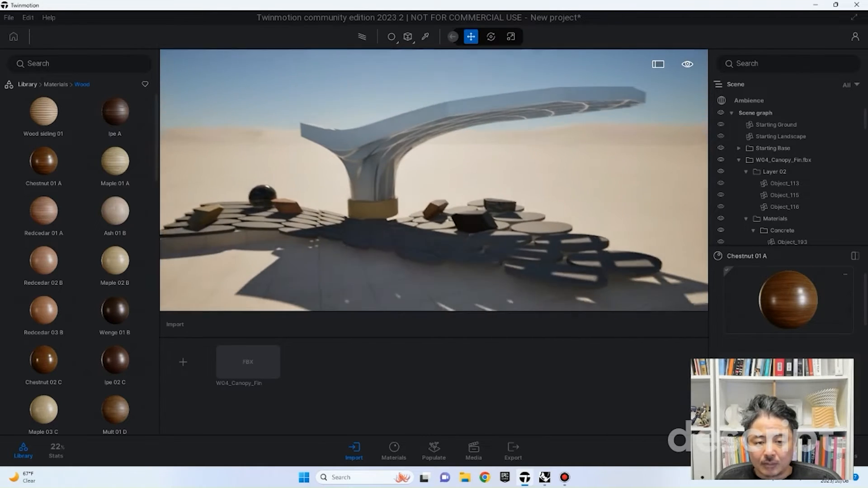
scroll(475, 258, down, 2)
shift+middle_drag(434, 227, 463, 228)
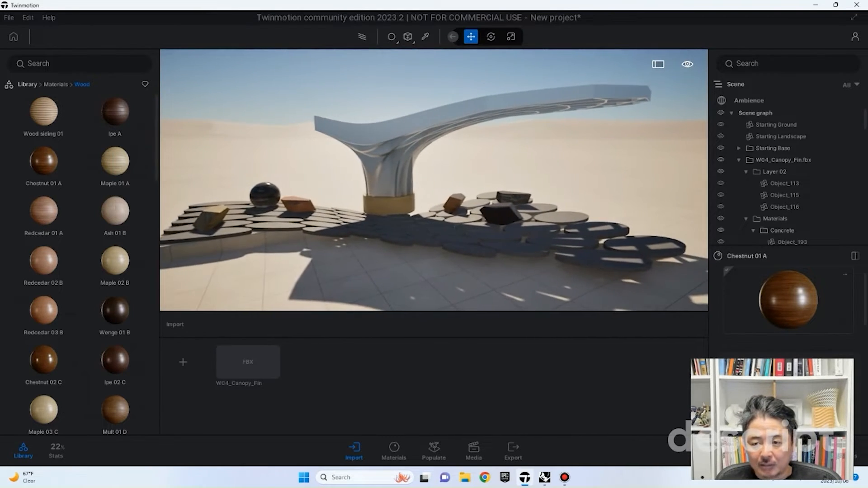
right_drag(453, 217, 419, 215)
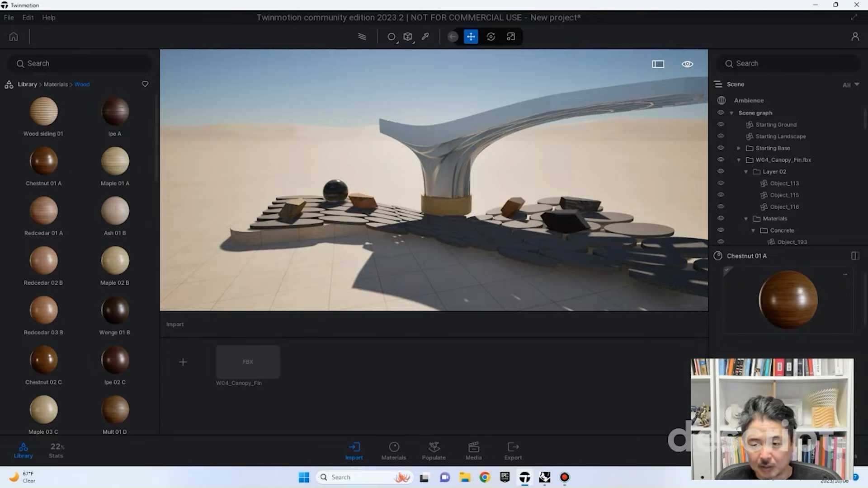
click(407, 272)
right_drag(407, 272, 435, 266)
key(Escape)
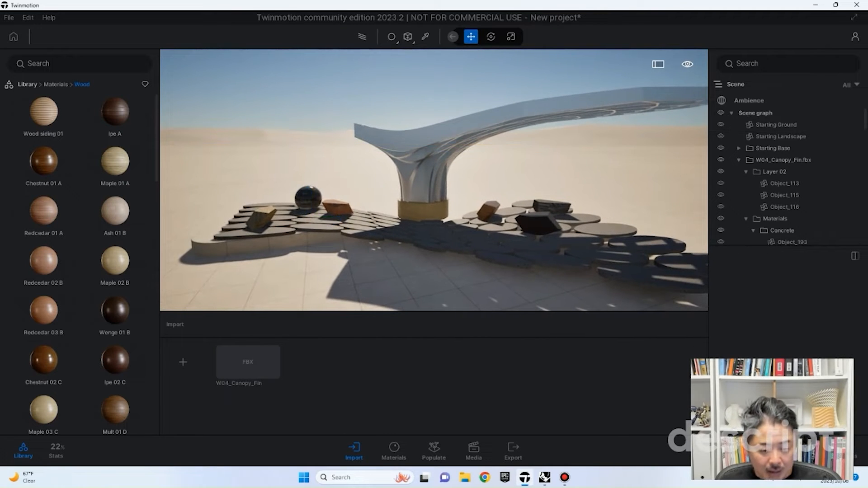
Turn the view away to the empty desert and refocus it on Layer 02 of the imported canopy model.
key(a)
right_drag(434, 218, 575, 217)
right_drag(434, 181, 362, 168)
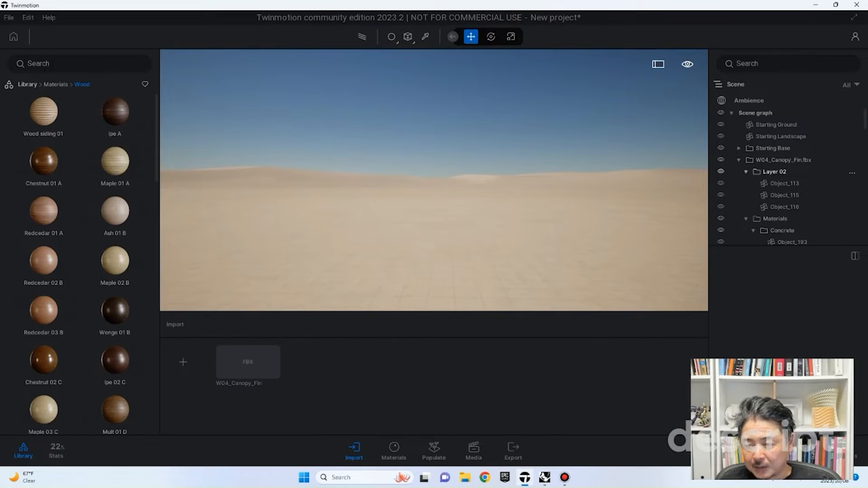
click(775, 172)
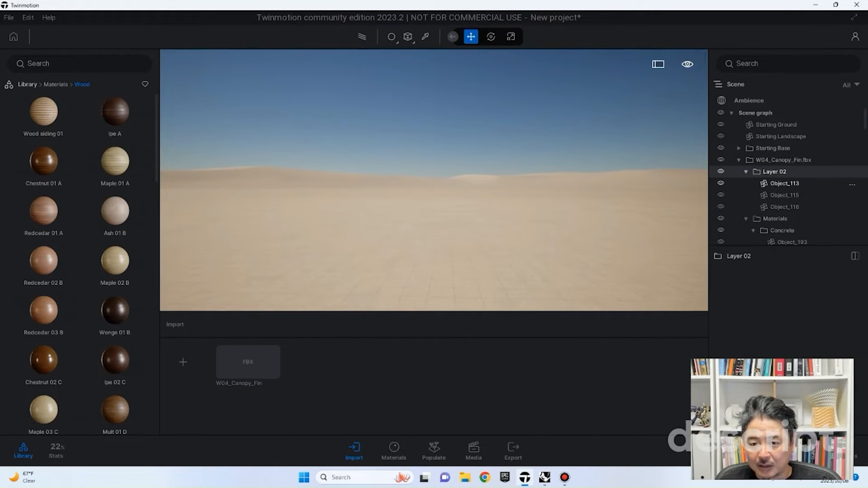
key(f)
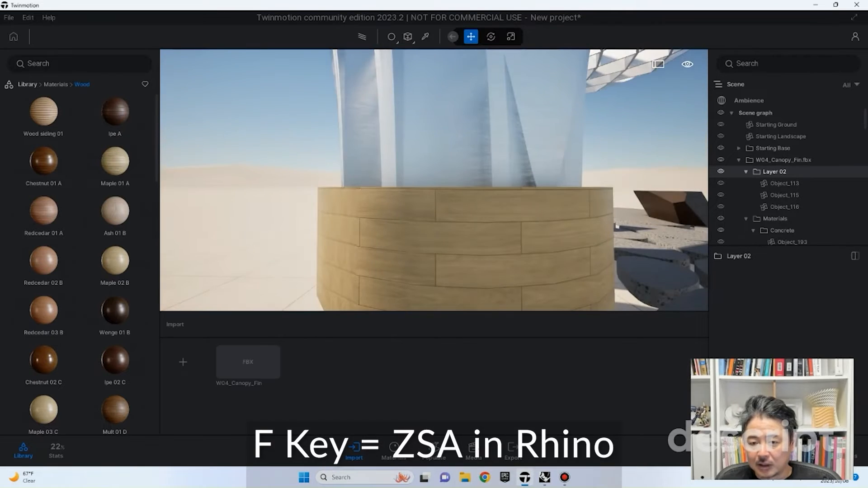
shift+middle_drag(435, 181, 342, 199)
key(f)
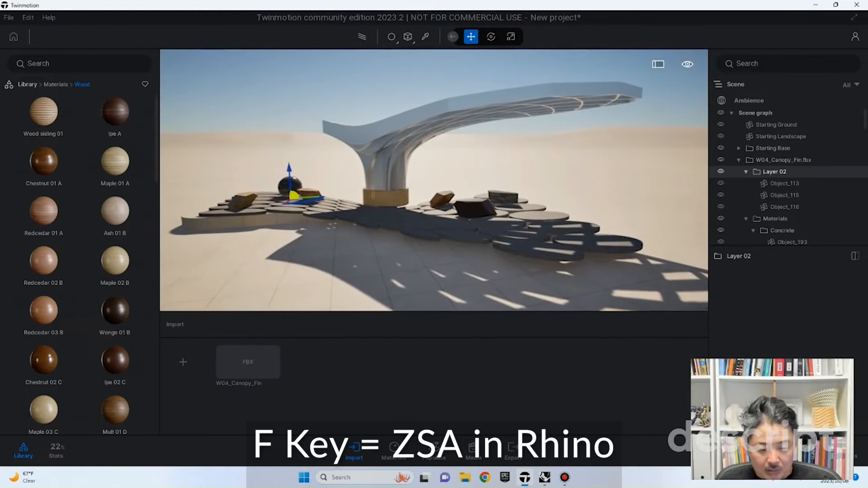
key(Escape)
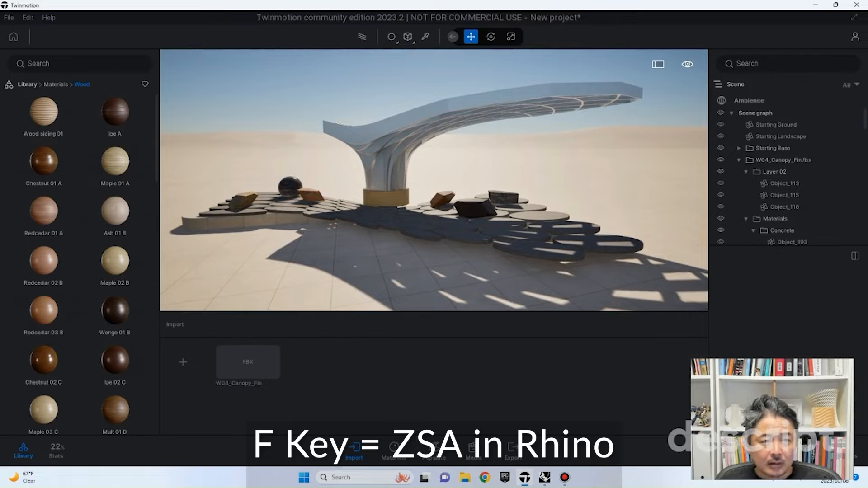
Set every desktop rendering feature in the quality preferences, from Shadows to Point cloud, to High and apply the settings.
click(28, 18)
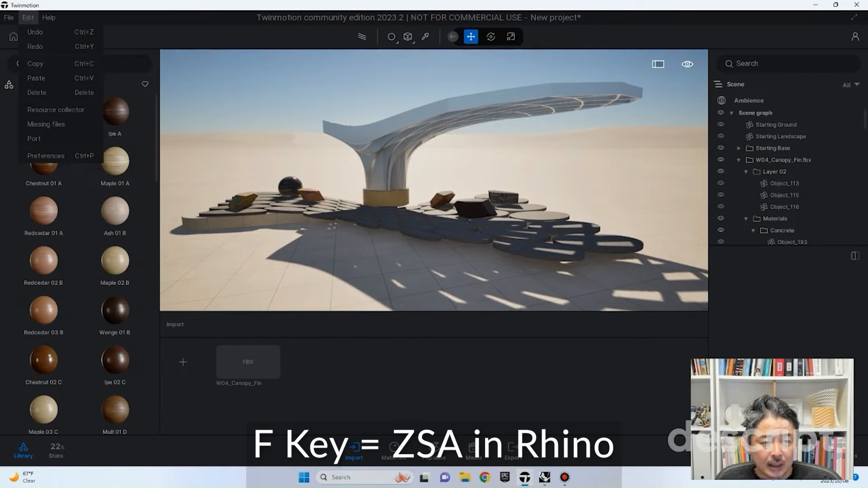
click(45, 155)
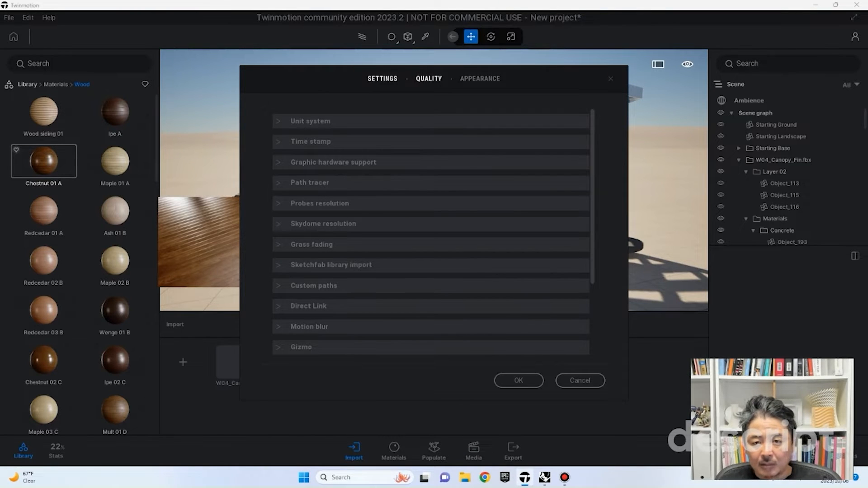
click(429, 78)
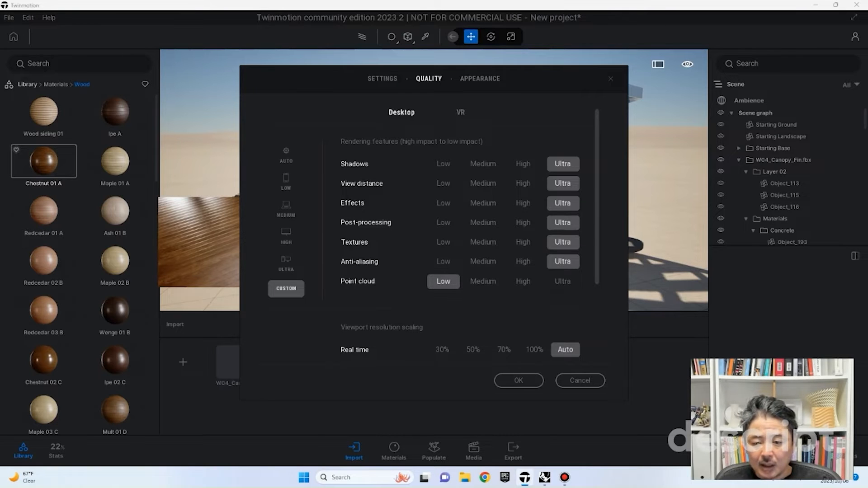
scroll(563, 282, down, 3)
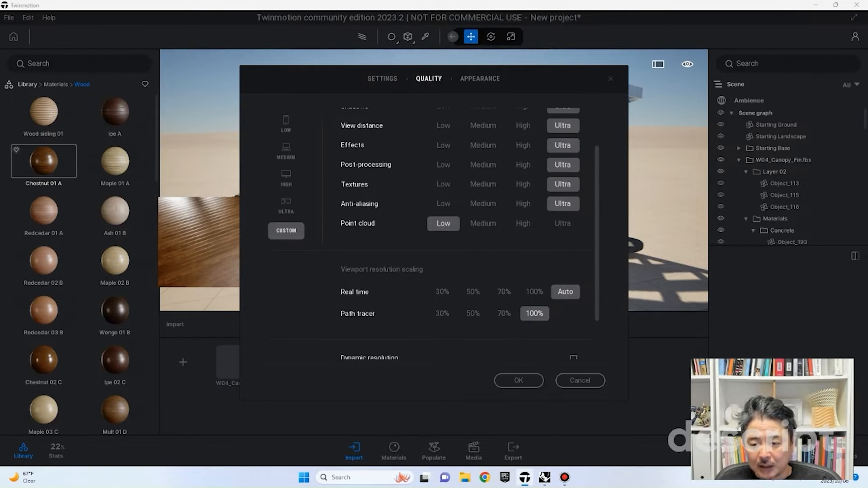
scroll(433, 234, up, 3)
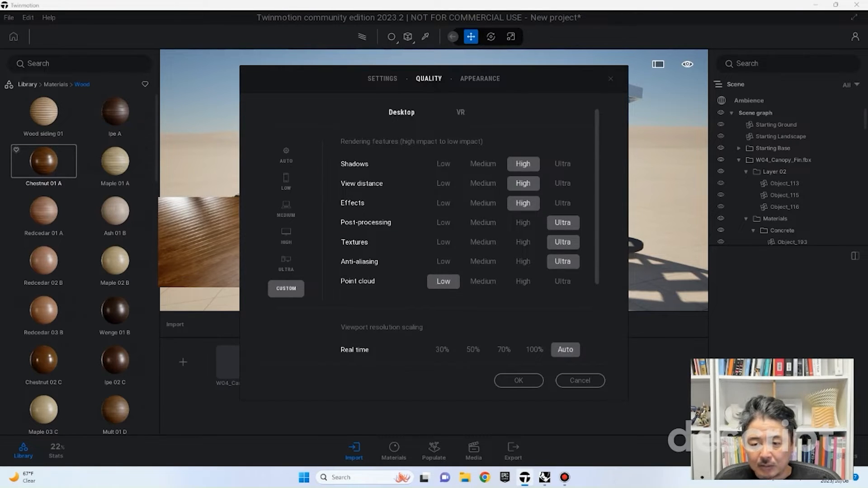
click(523, 223)
click(523, 242)
click(523, 261)
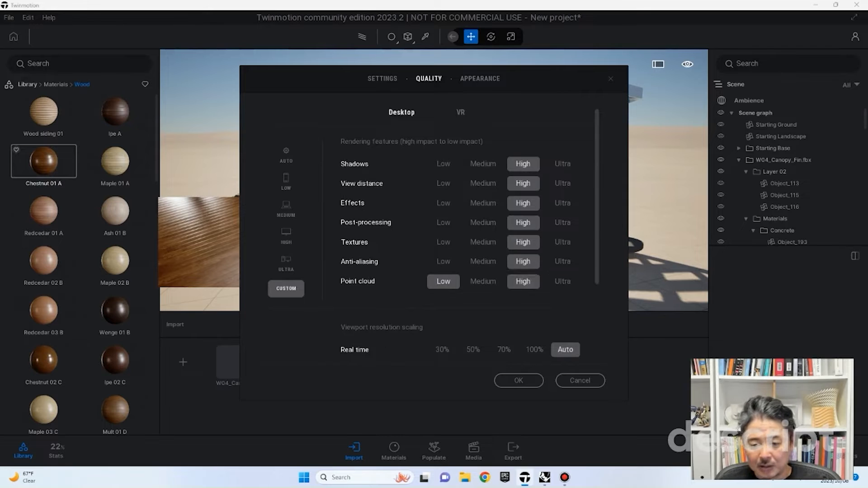
click(523, 281)
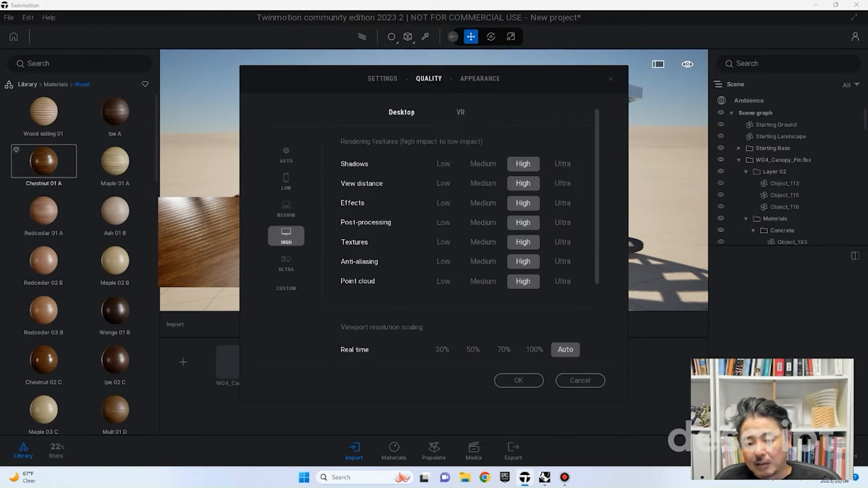
scroll(564, 281, down, 2)
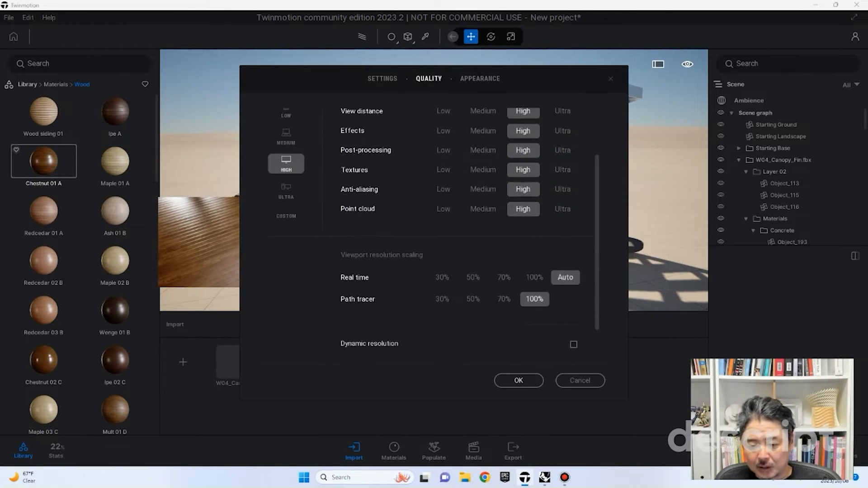
click(518, 381)
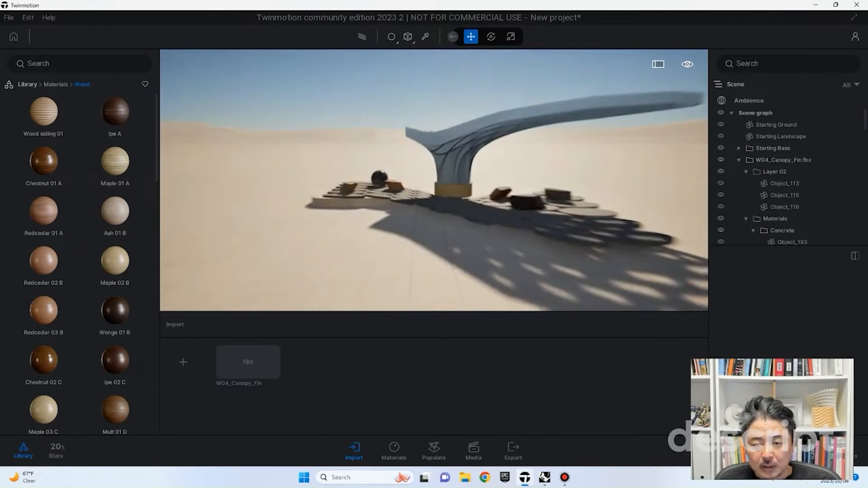
shift+middle_drag(434, 181, 375, 183)
key(w)
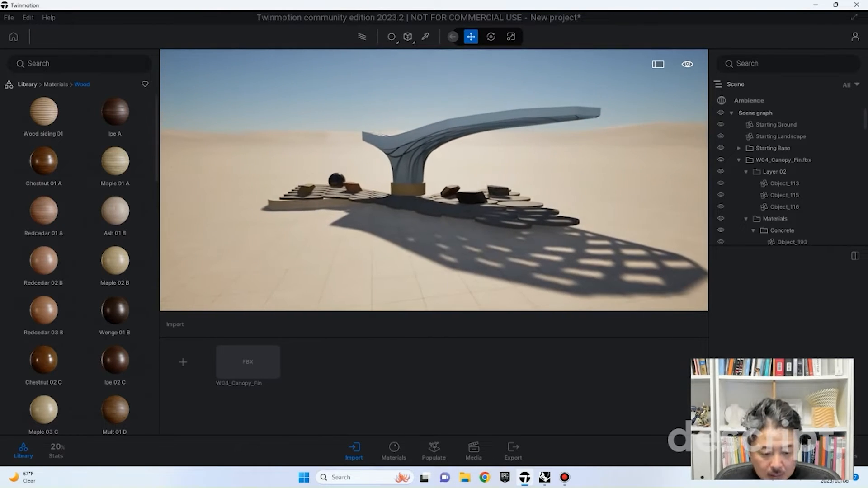
Import the geometry file ac site.fbx from the Rhino to TM Files pavilion folder, keeping the hierarchy and automatic up axis.
key(d)
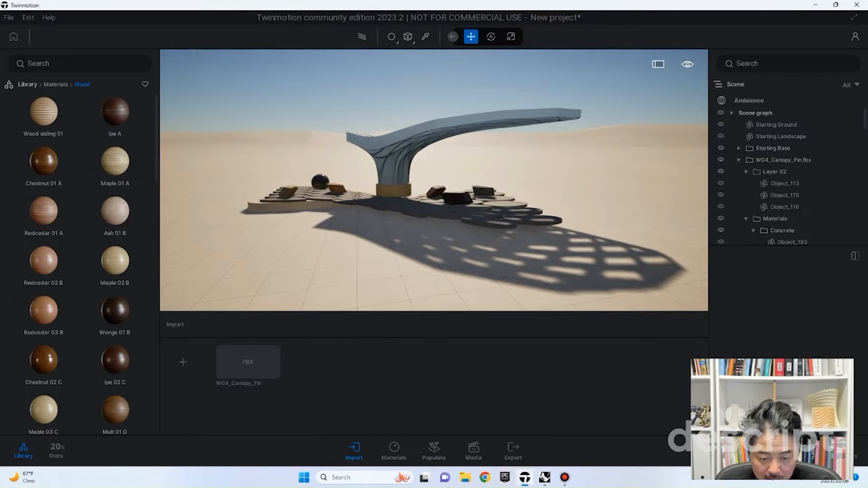
right_drag(434, 181, 423, 182)
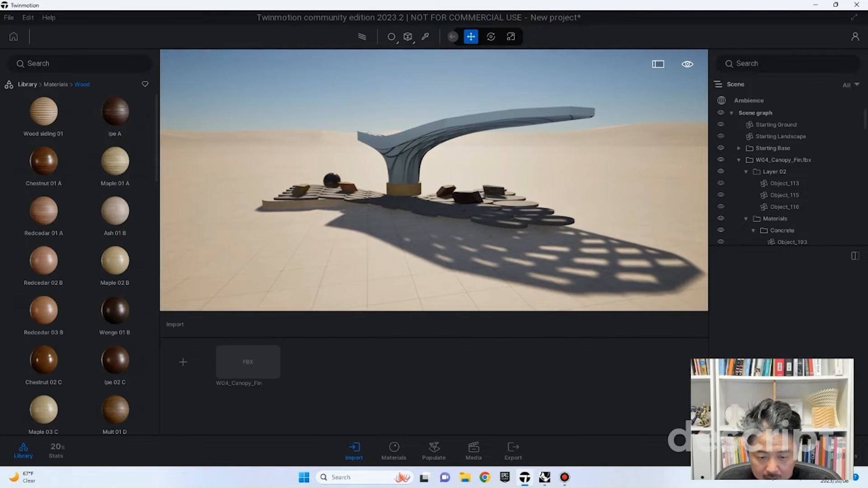
shift+middle_drag(434, 180, 419, 195)
mouse_move(418, 195)
right_down()
mouse_move(410, 197)
mouse_move(407, 184)
right_up()
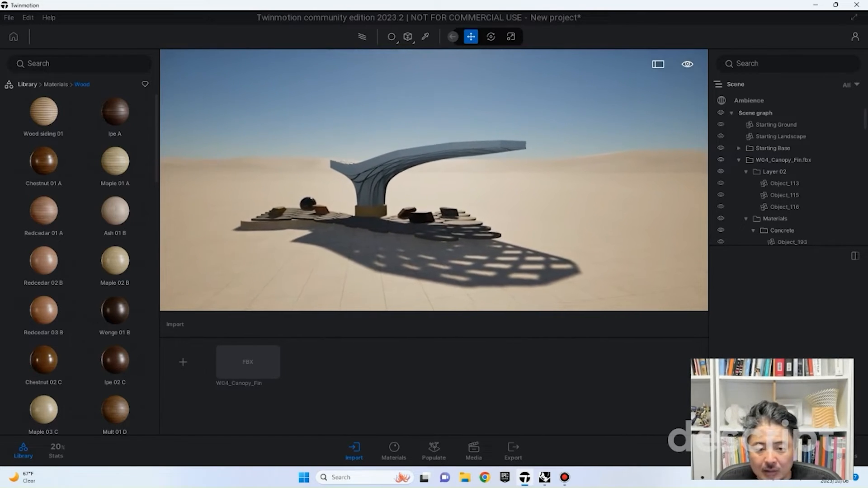
scroll(407, 184, up, 3)
middle_drag(407, 184, 387, 186)
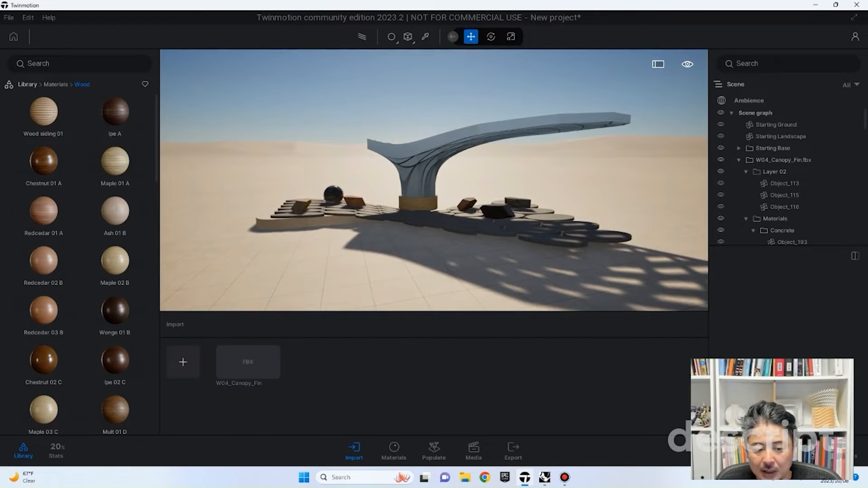
click(183, 362)
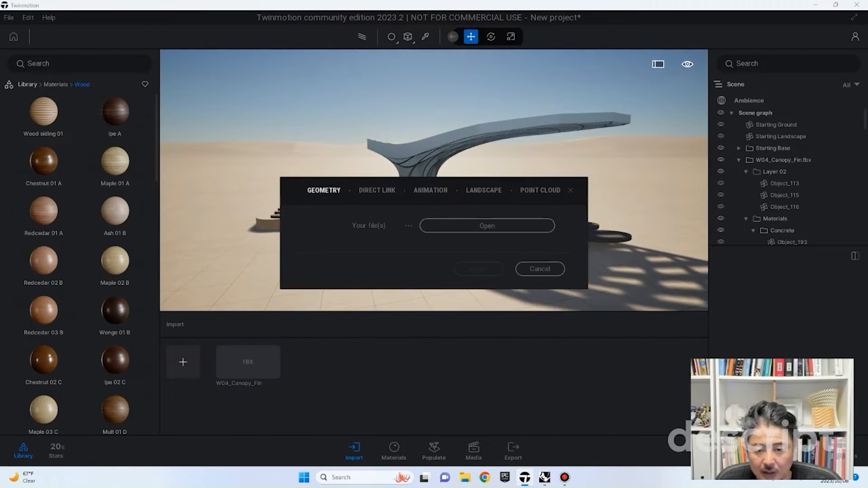
click(488, 225)
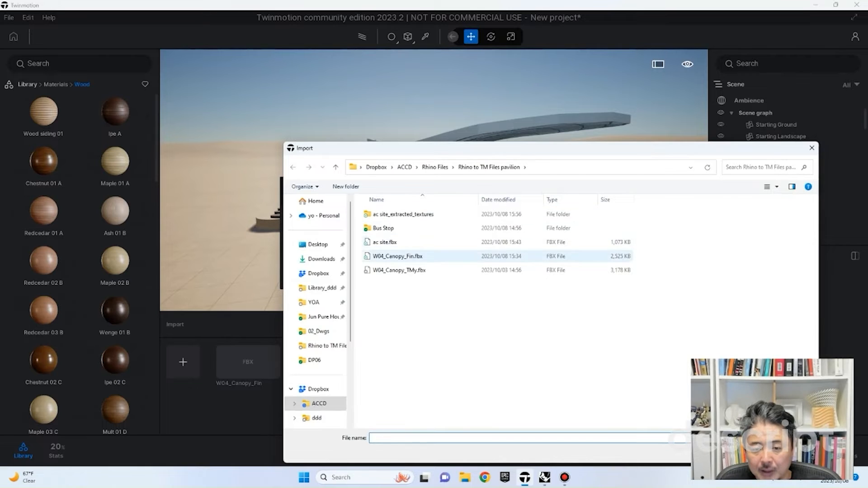
click(385, 242)
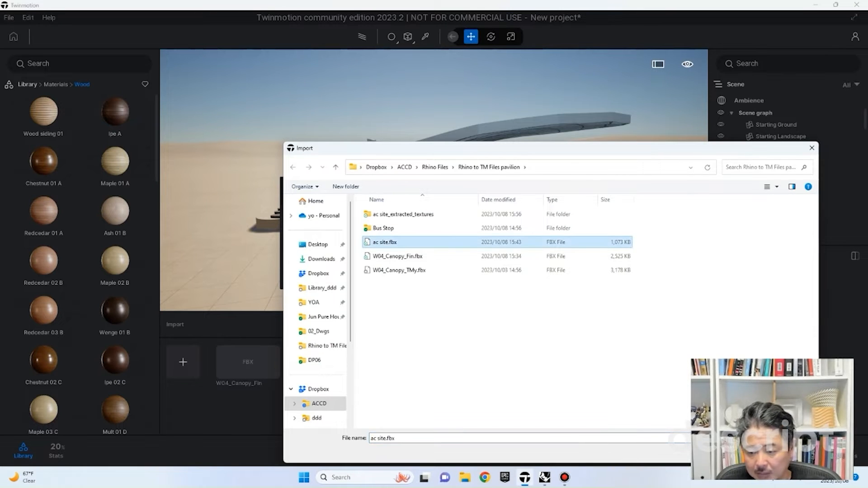
click(727, 453)
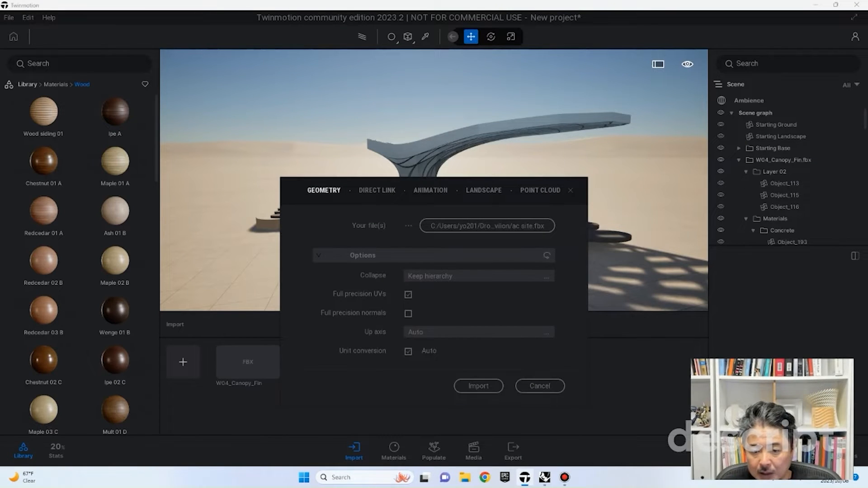
click(478, 386)
Lower the Starting Ground vertically until it lies beneath the imported site's terrain and road, and clear the selection.
right_drag(434, 190, 341, 244)
click(776, 125)
right_drag(407, 195, 436, 192)
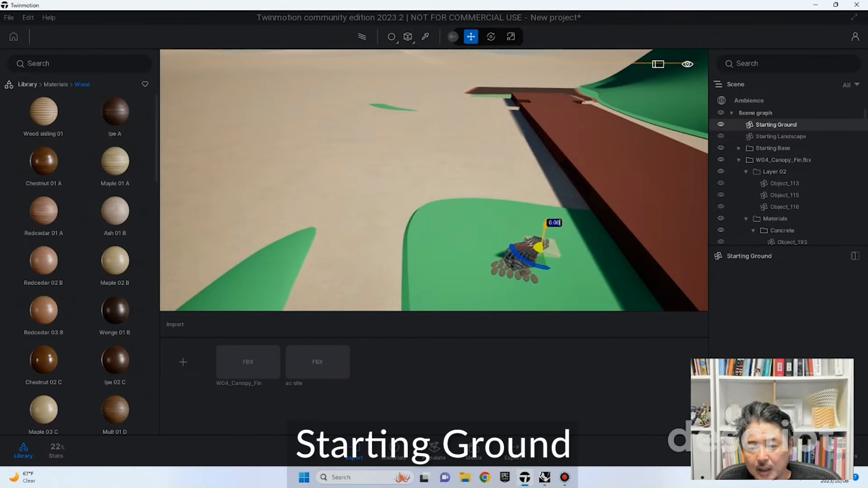
drag(538, 247, 526, 322)
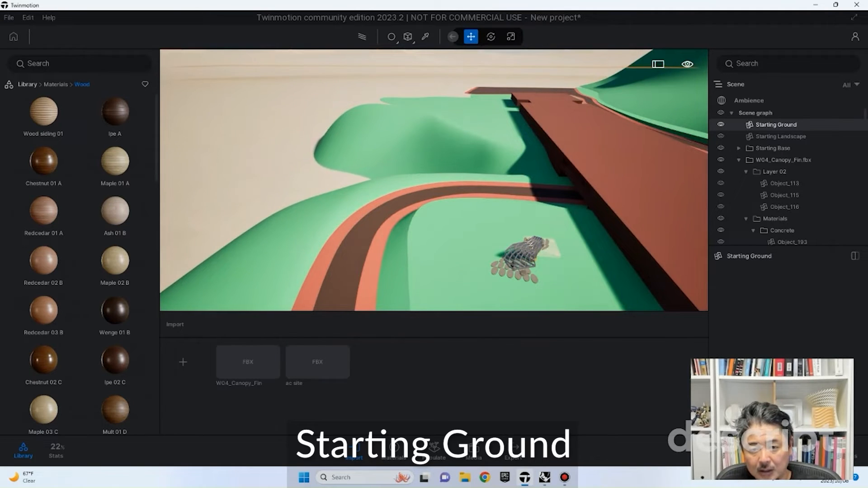
right_drag(497, 190, 361, 174)
key(Escape)
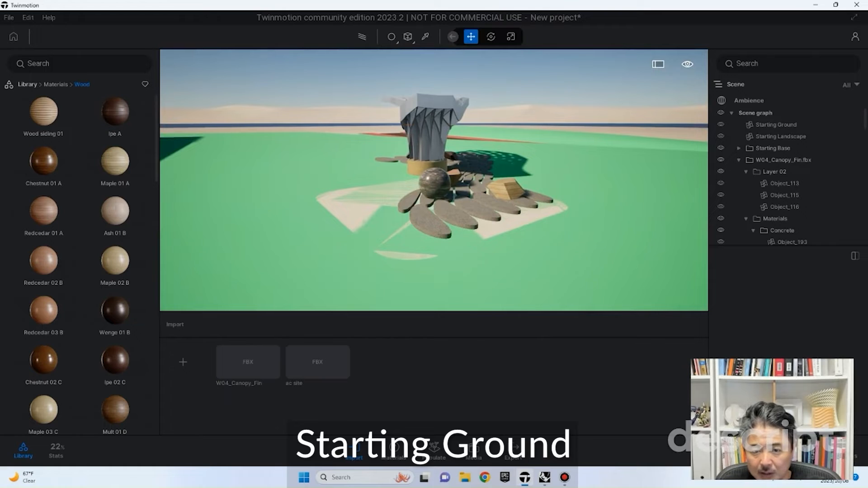
Hide the whole Starting Base folder that contains the dark reference sphere in front of the canopy.
click(435, 183)
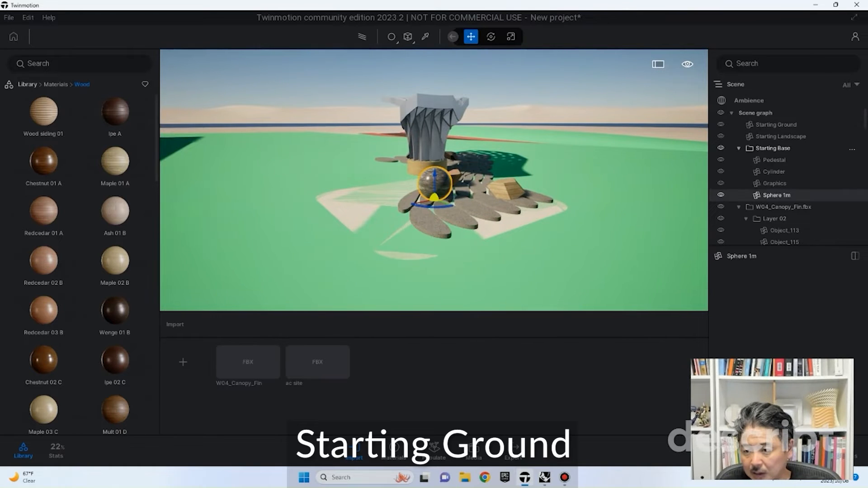
click(773, 148)
click(721, 148)
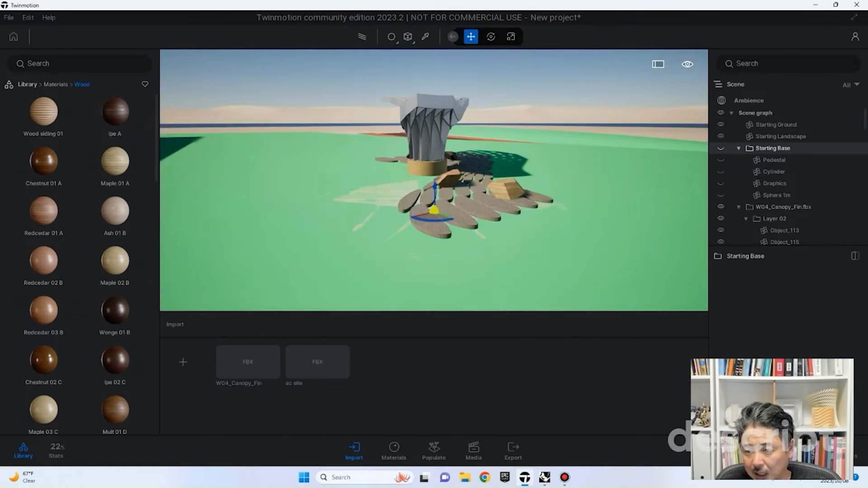
Rotate the entire W04_Canopy_Fin.fbx model about its vertical axis so the roof extends away from the red-brown bridge.
key(d)
right_drag(434, 181, 326, 168)
key(w)
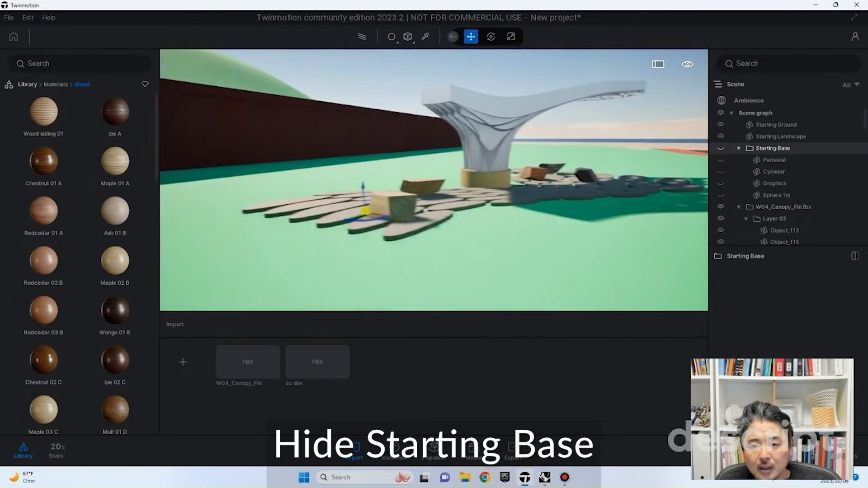
key(e)
key(e)
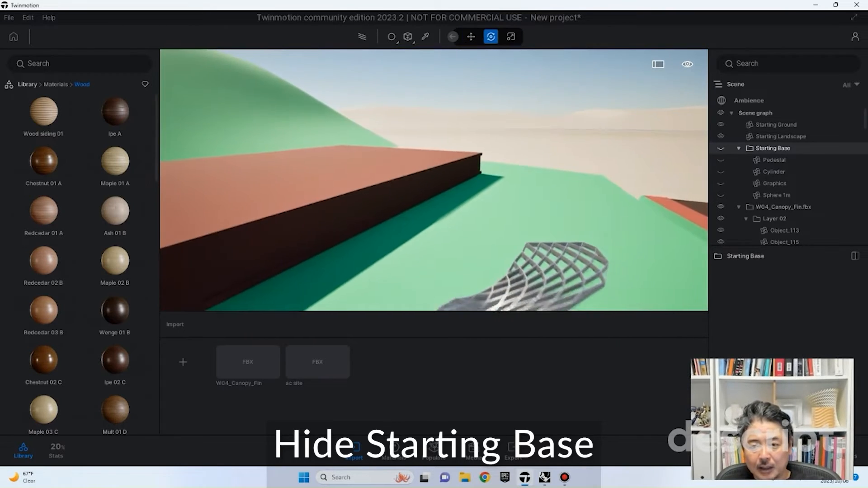
key(s)
right_drag(434, 181, 429, 212)
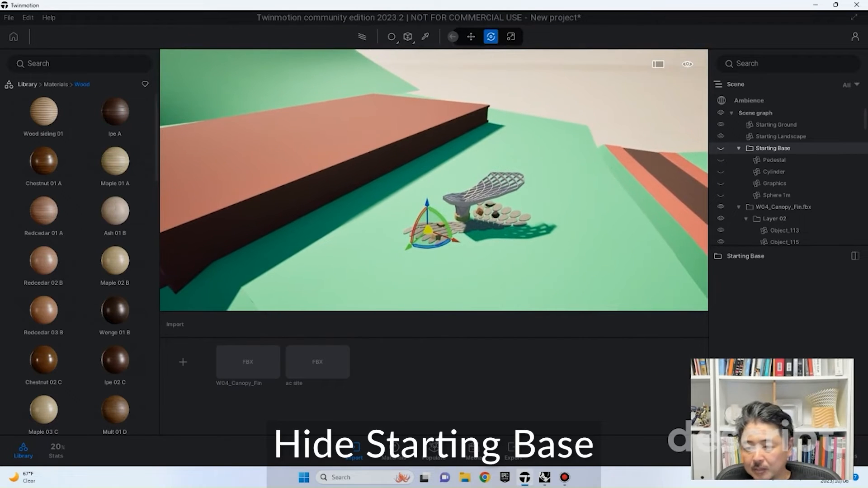
click(784, 207)
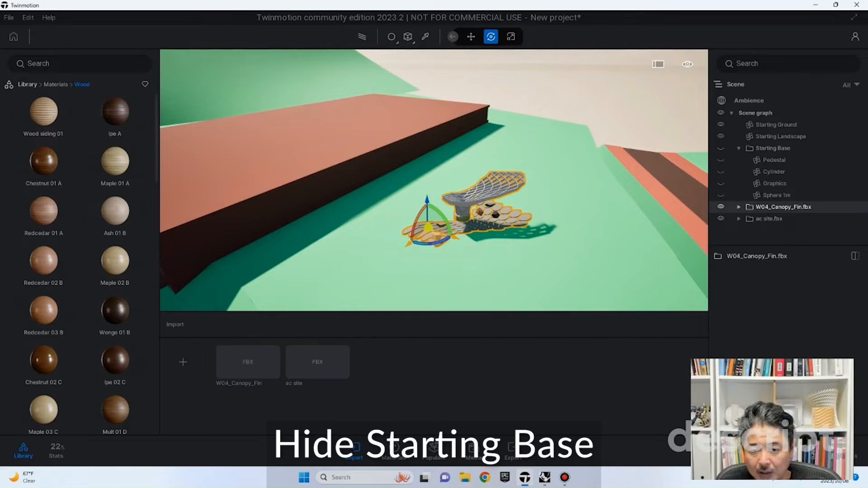
drag(428, 238, 447, 234)
click(412, 272)
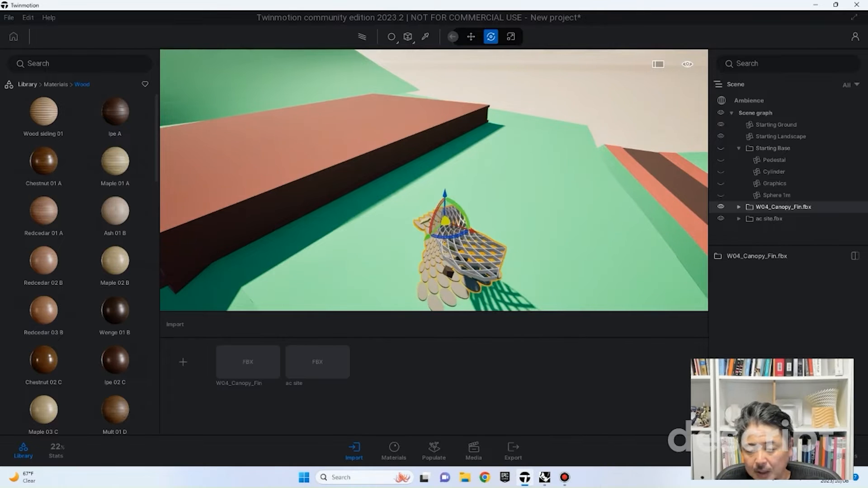
Apply the Grass 5 nature ground material to the raised green park platform under the canopy.
shift+middle_drag(447, 234, 437, 122)
click(436, 121)
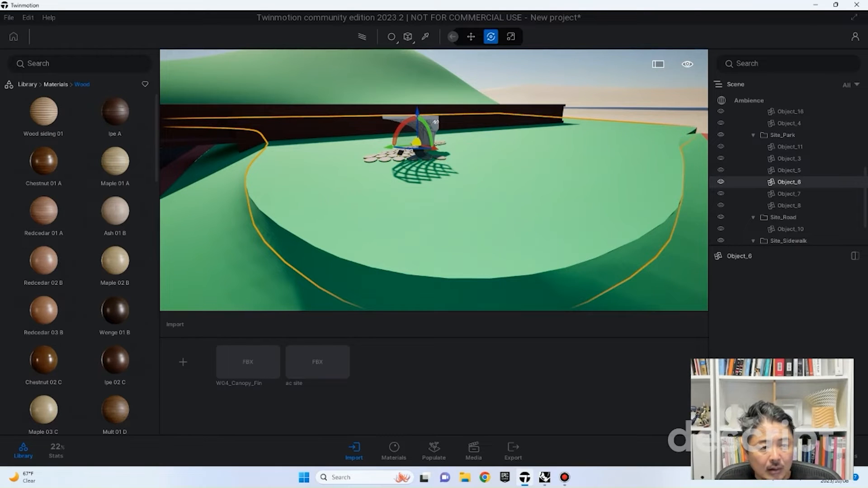
click(55, 84)
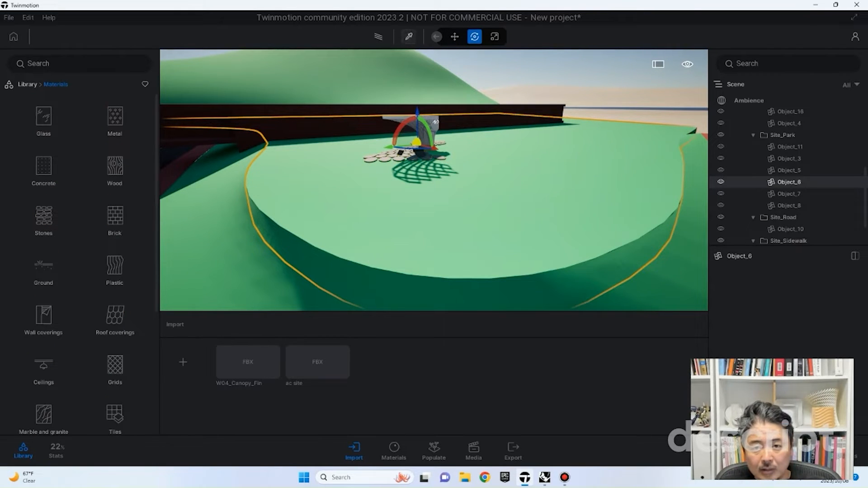
click(408, 36)
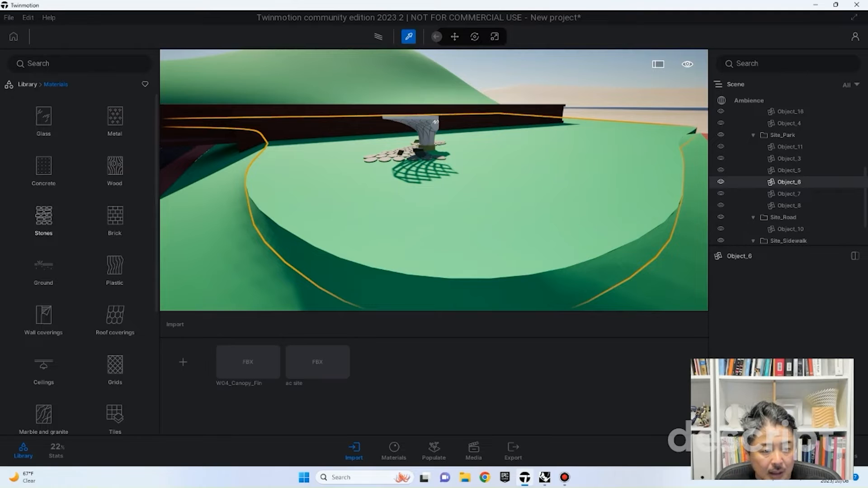
click(44, 267)
click(43, 119)
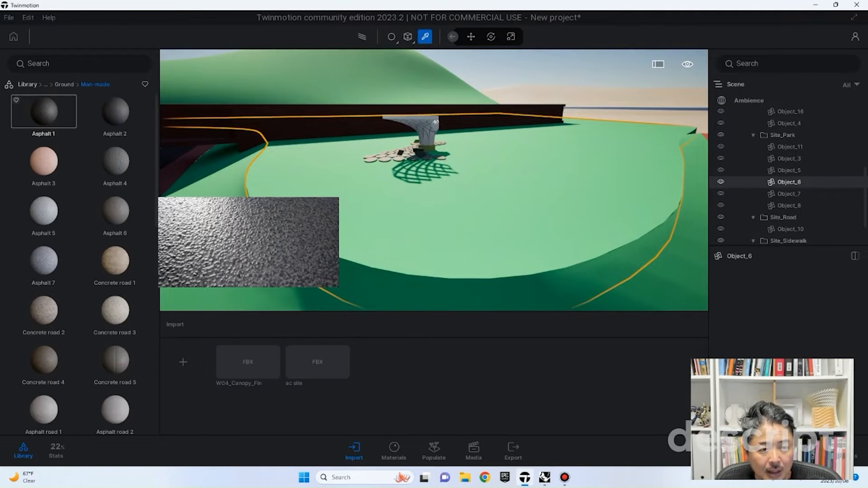
click(64, 84)
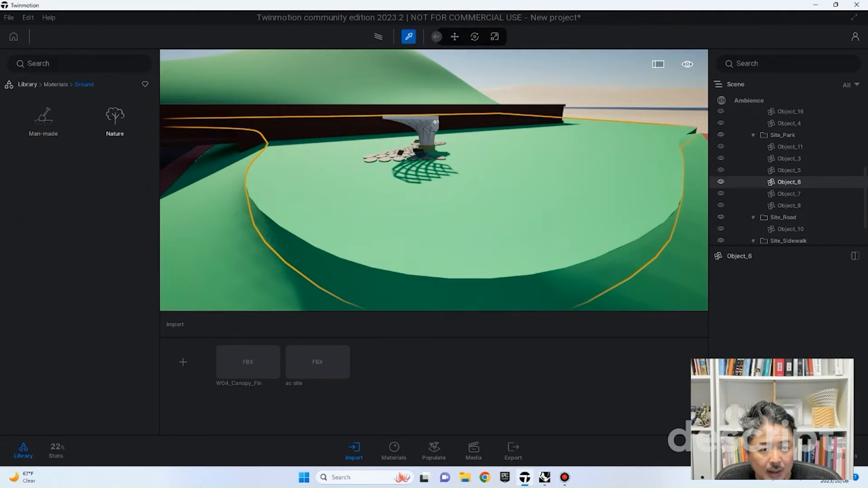
click(115, 113)
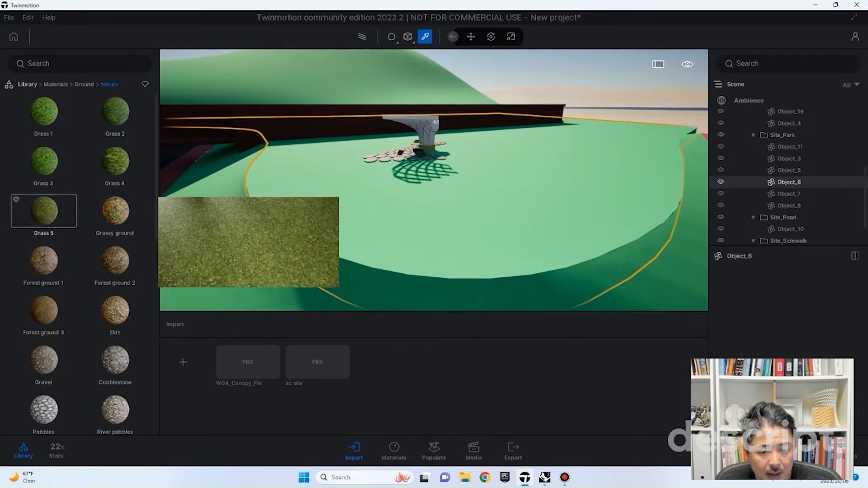
drag(43, 211, 429, 217)
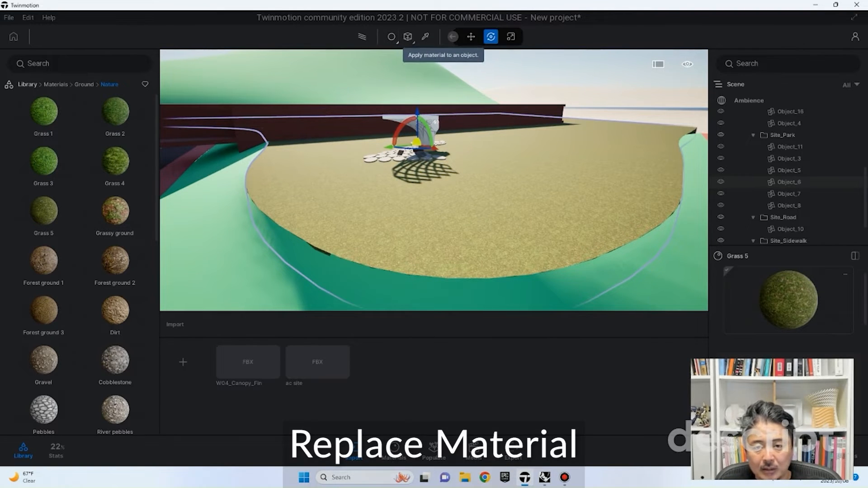
Switch material application to replacing the material, and replace the remaining green terrain's material with Grass 5.
click(391, 37)
click(387, 57)
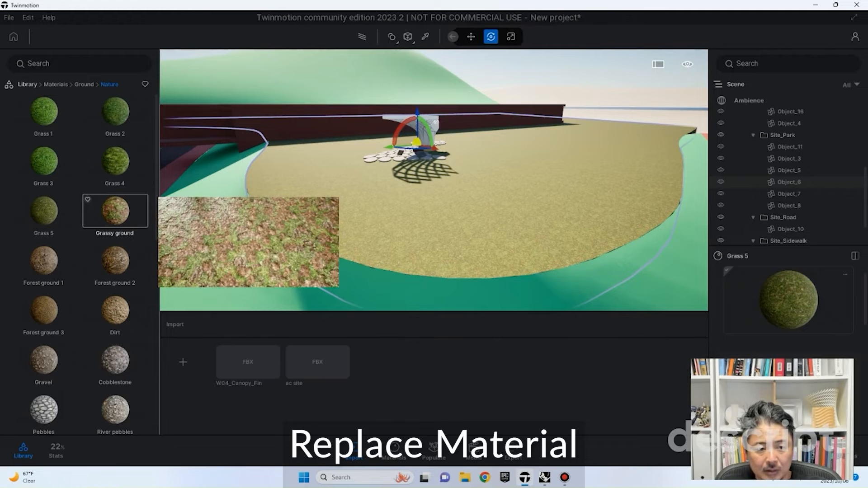
drag(44, 211, 204, 231)
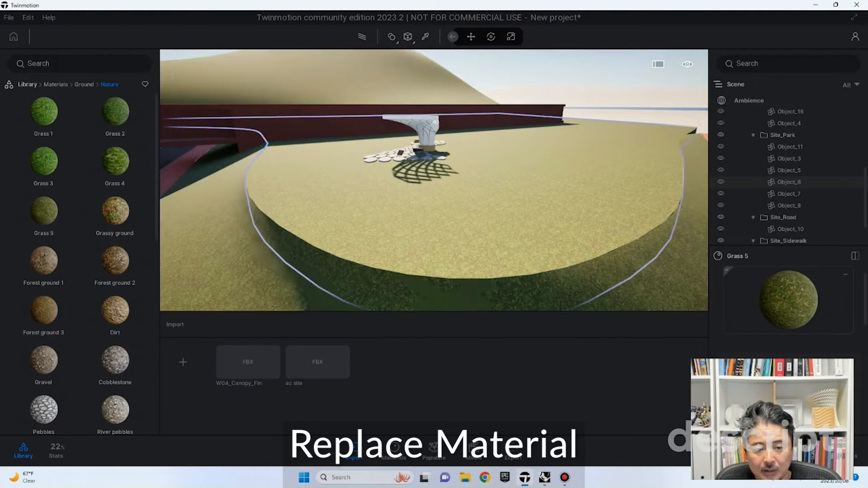
Replace the road's material with Asphalt 1 and the pink sidewalks' material with Asphalt 5 from the man-made ground library.
right_drag(290, 218, 204, 217)
right_drag(362, 203, 398, 181)
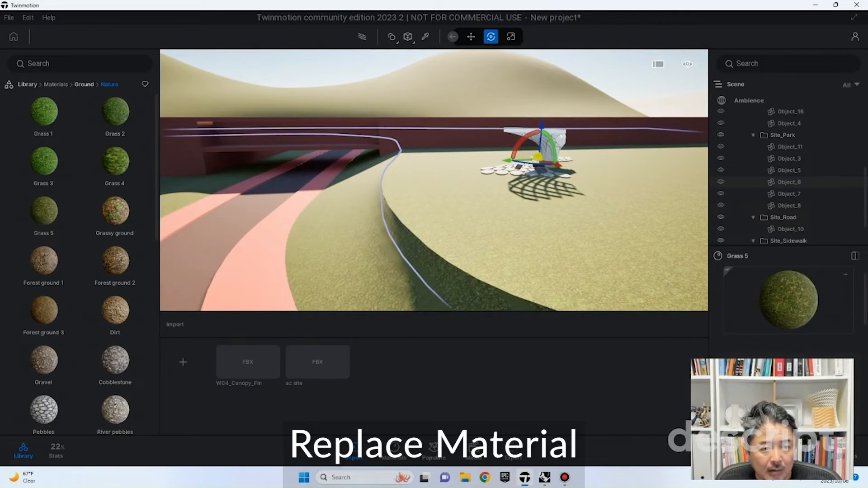
click(84, 85)
click(44, 118)
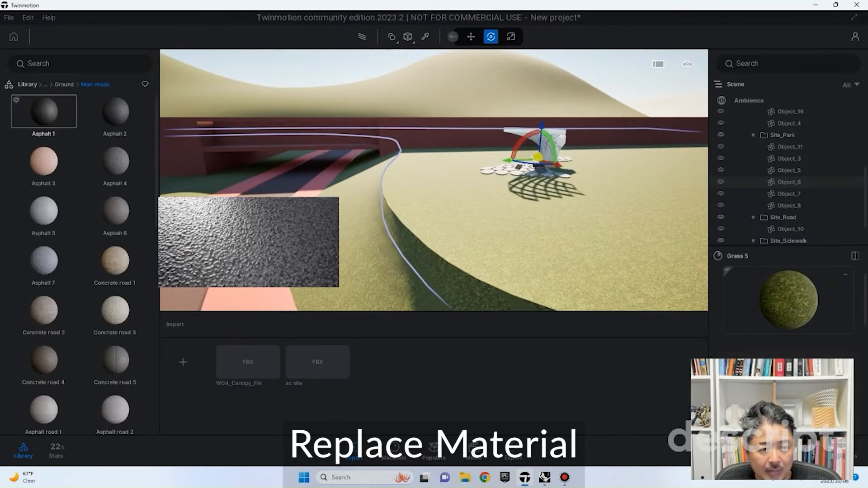
drag(42, 112, 238, 224)
drag(116, 161, 160, 199)
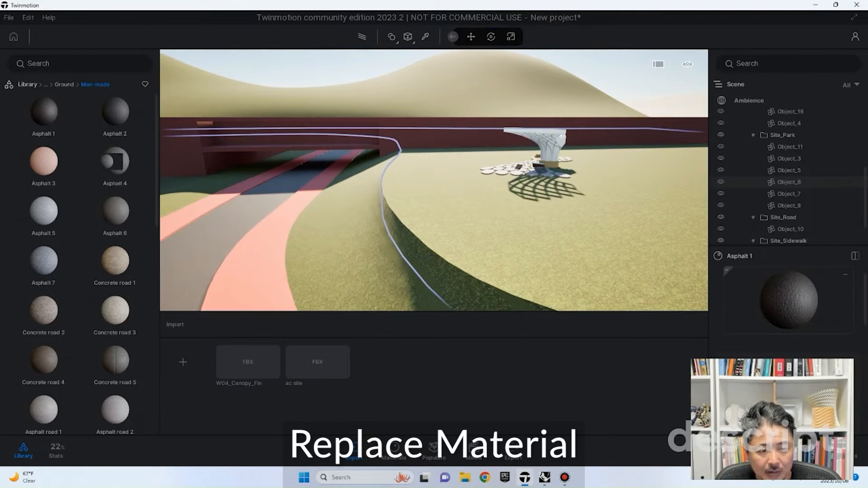
drag(43, 211, 222, 226)
click(563, 136)
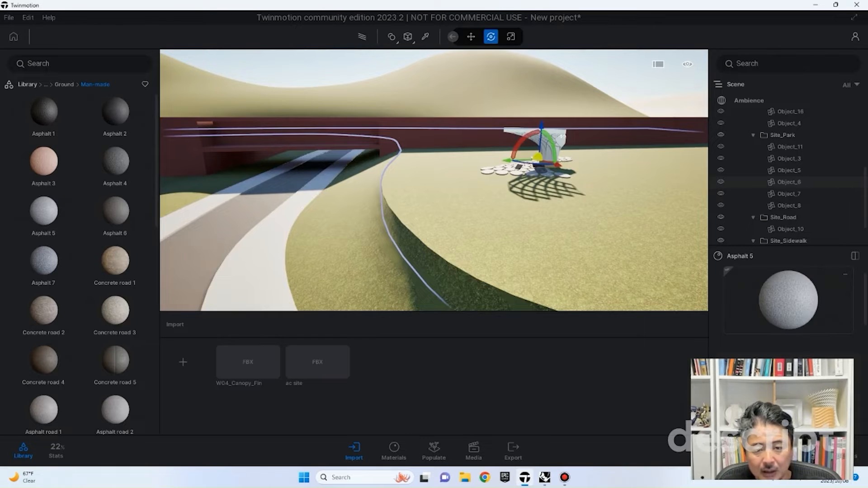
Apply the Galvanised steel 01 metal material to the red-brown bridge behind the canopy.
right_drag(562, 136, 654, 102)
key(w)
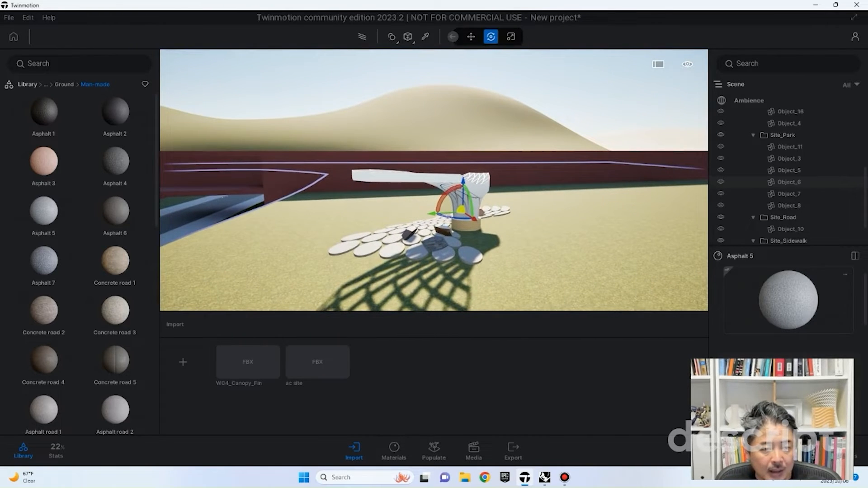
click(790, 124)
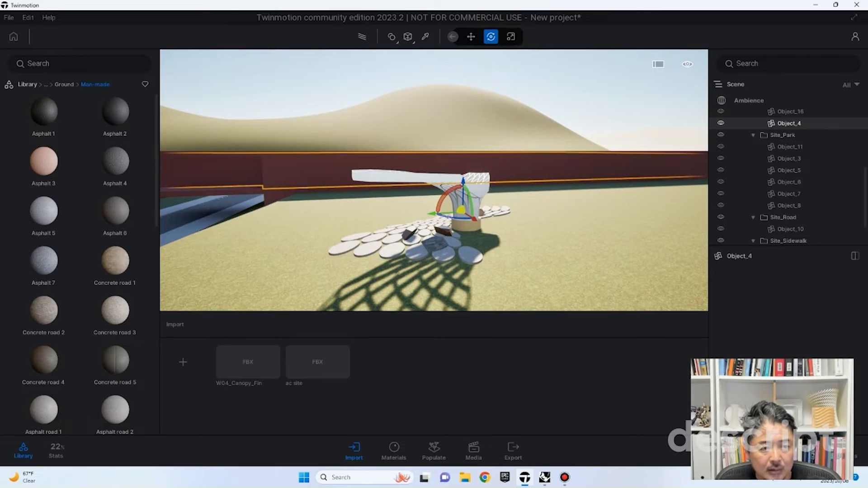
click(28, 85)
click(44, 118)
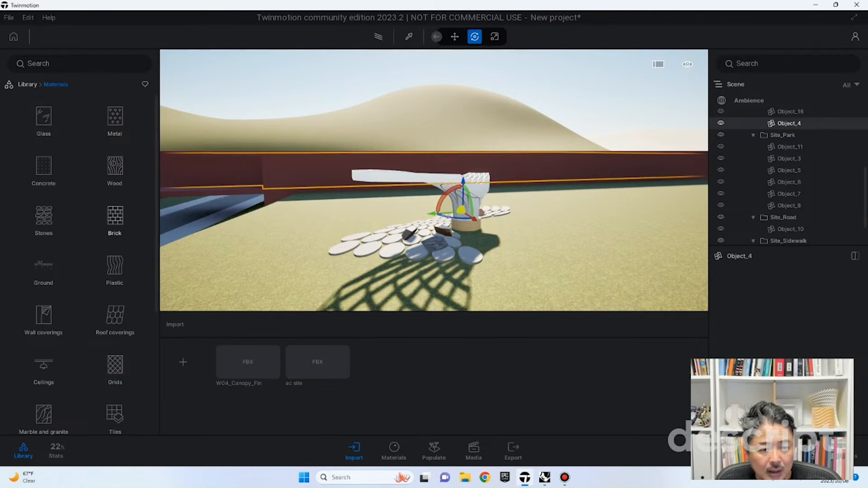
click(115, 117)
scroll(115, 217, down, 10)
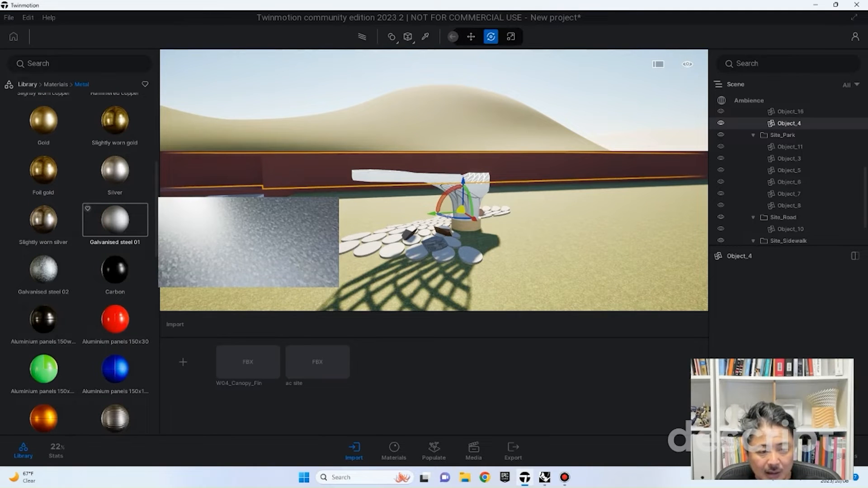
drag(115, 219, 226, 170)
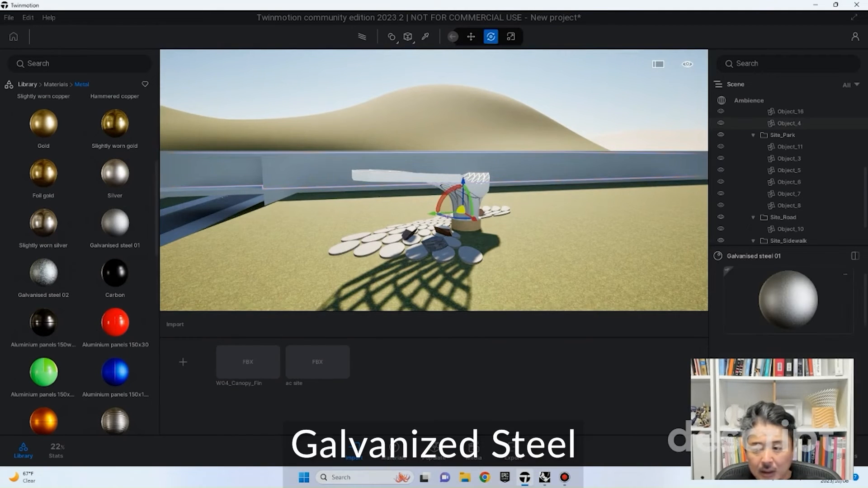
Darken the bridge's Galvanised steel 01 material to the dark grey colour 2E2E2E.
click(789, 375)
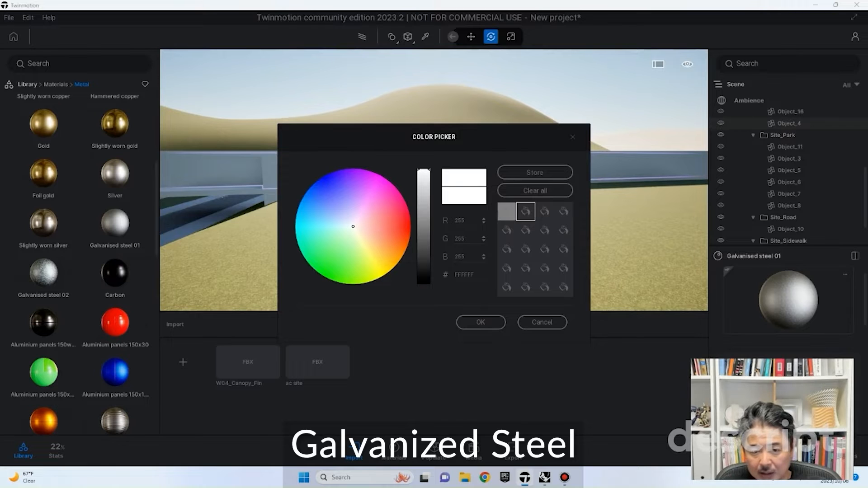
click(423, 265)
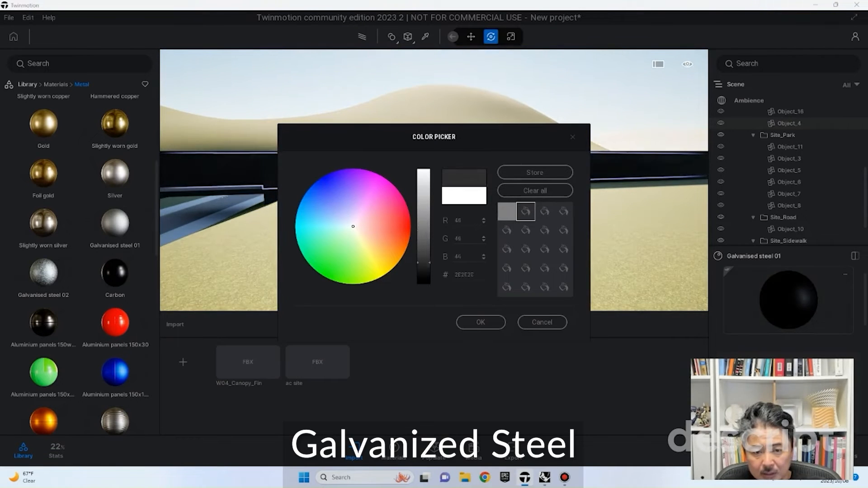
click(481, 322)
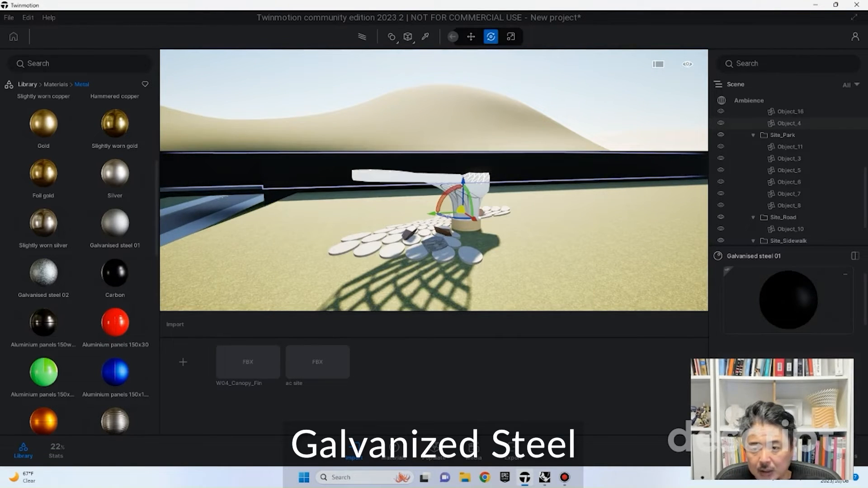
key(Escape)
Place the animated human Machele on one of the large stepping stones in front of the canopy.
shift+middle_drag(407, 203, 462, 172)
scroll(452, 203, up, 2)
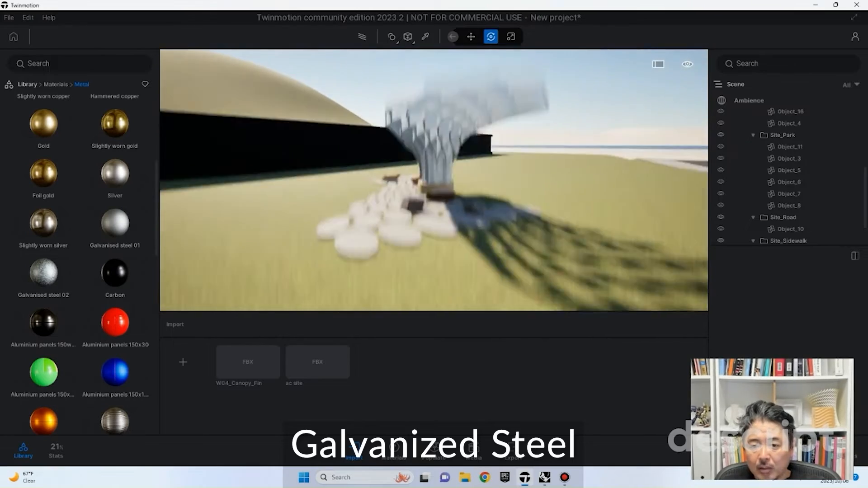
shift+middle_drag(434, 204, 502, 196)
scroll(435, 181, up, 3)
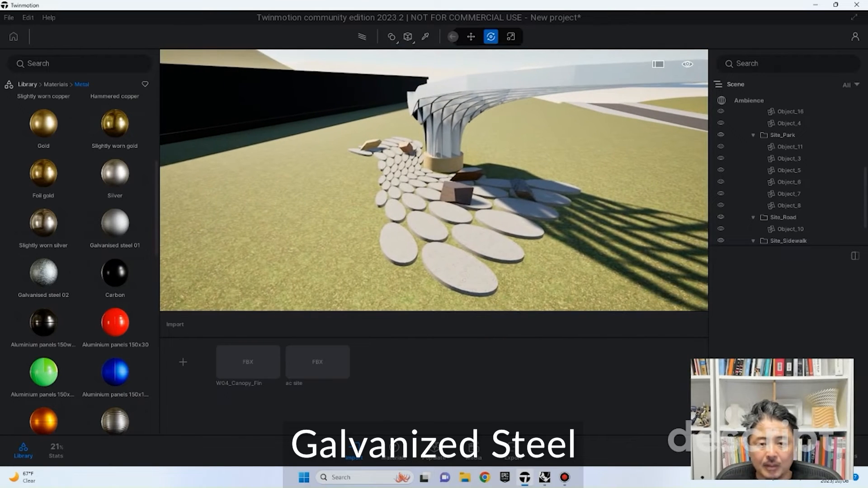
click(28, 84)
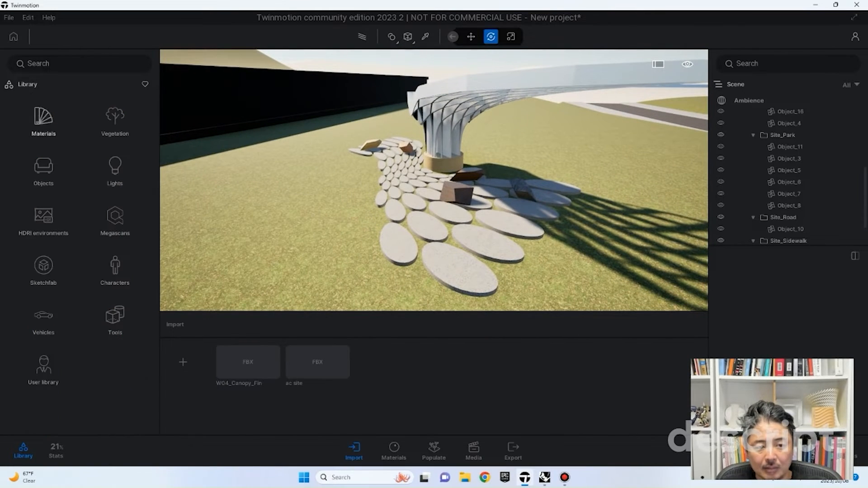
click(115, 269)
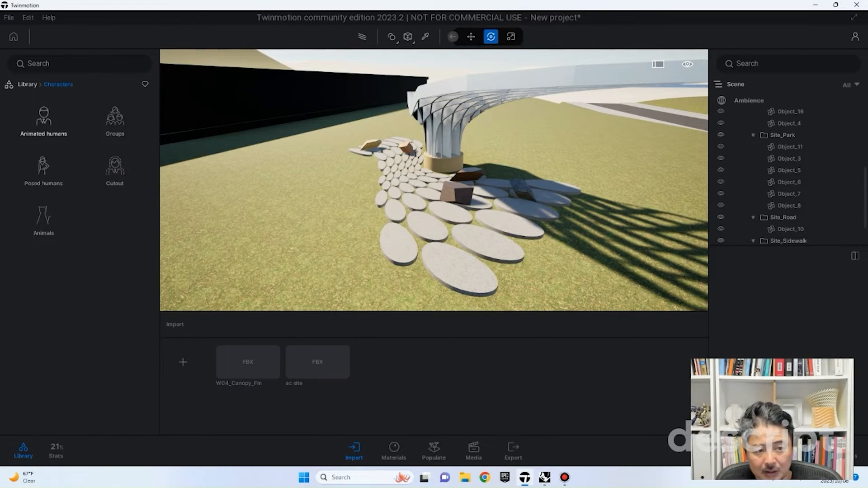
click(43, 120)
mouse_move(115, 111)
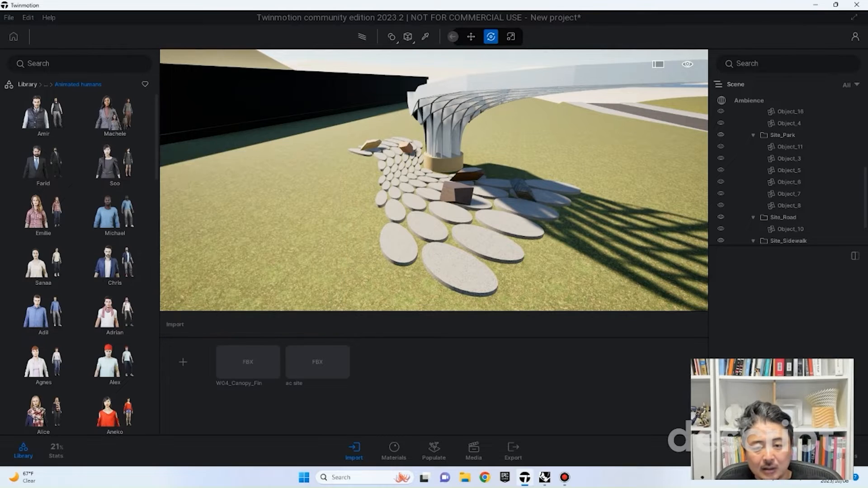
drag(392, 245, 394, 246)
Inspect the animated human Machele at close range, and delete the figure from the scene.
key(w)
right_drag(394, 245, 249, 219)
key(w)
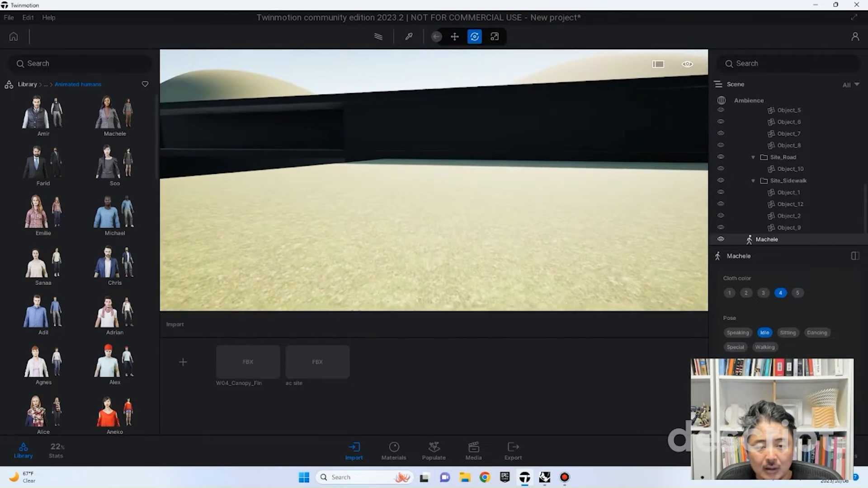
key(s)
key(w)
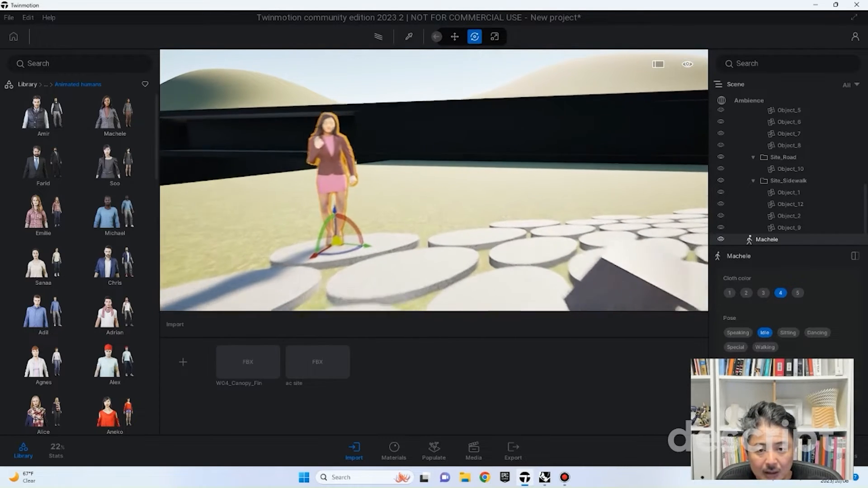
key(w)
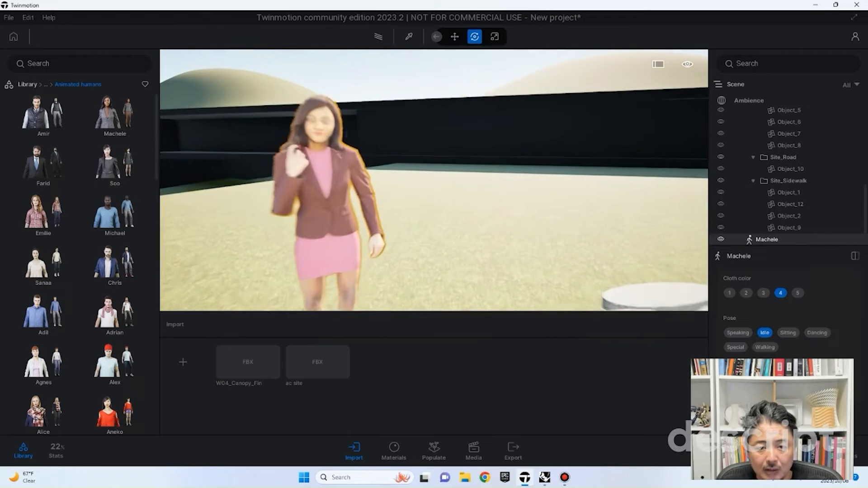
right_drag(434, 181, 402, 173)
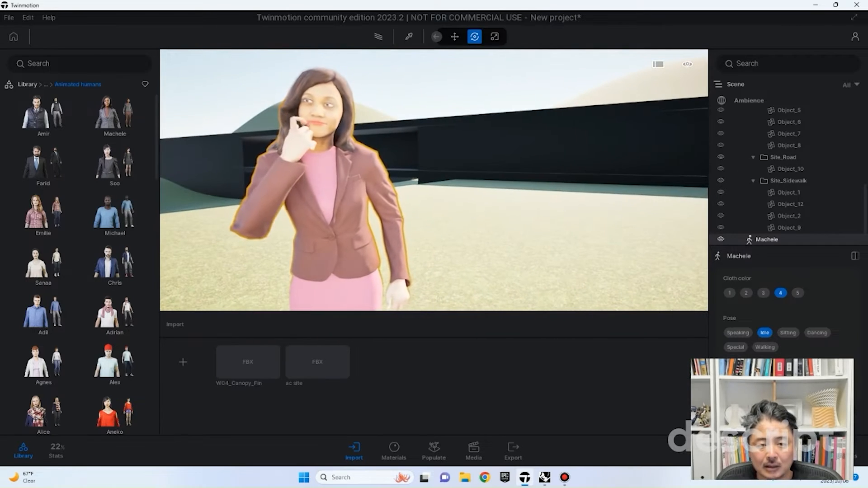
key(Delete)
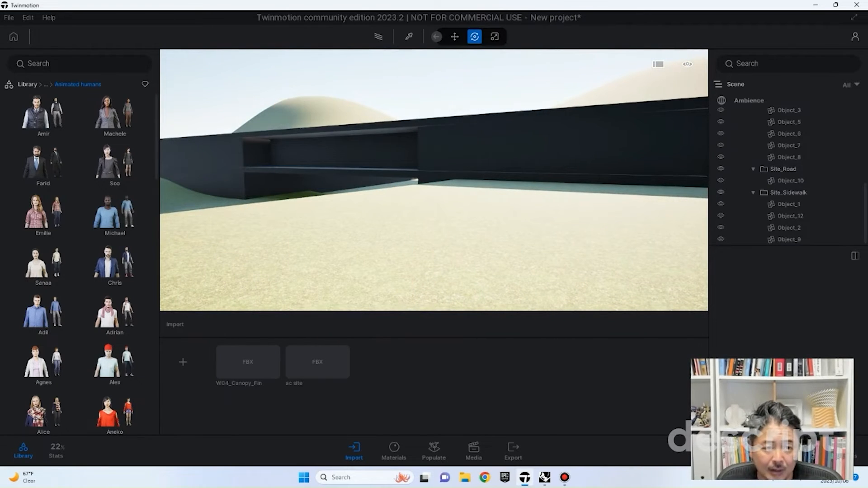
Place the casual posed humans Vanessa and Carlton beside the stepping stones, and seat Sylvia and Dolores on the benches.
click(45, 84)
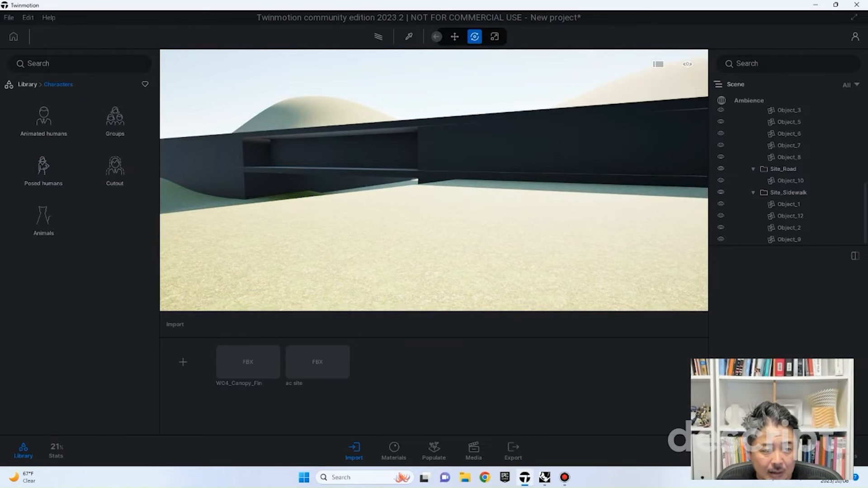
click(44, 170)
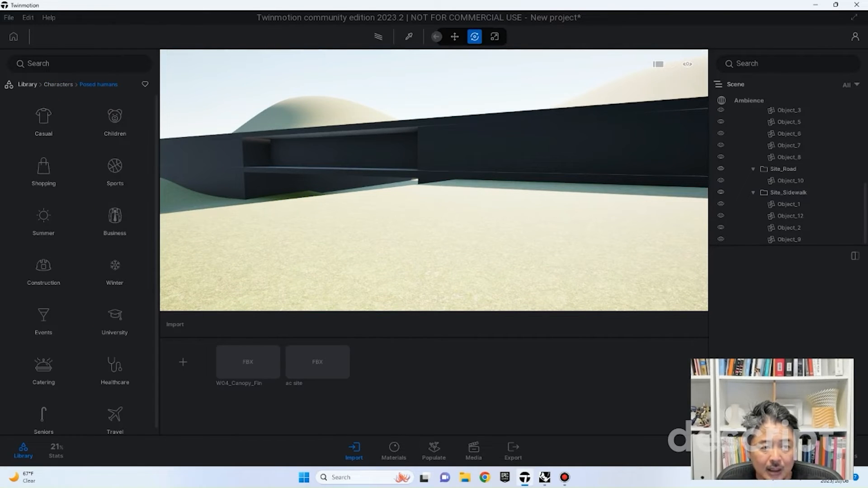
click(44, 119)
right_drag(434, 181, 620, 181)
key(s)
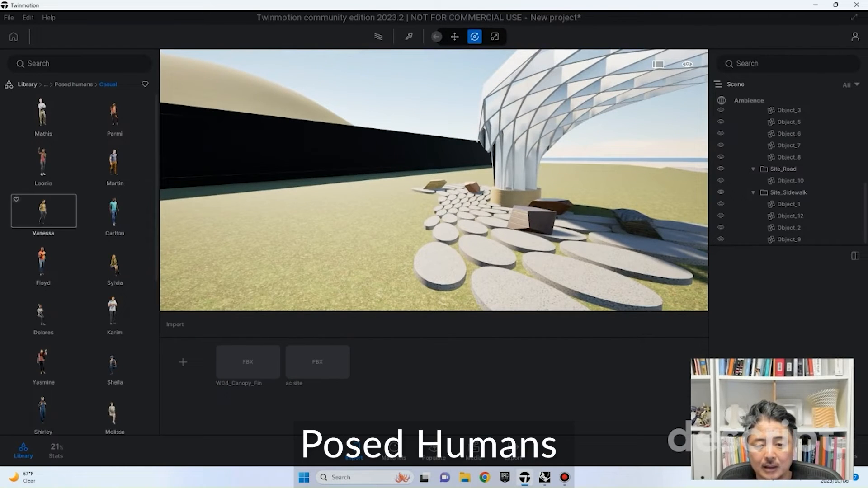
drag(414, 229, 400, 229)
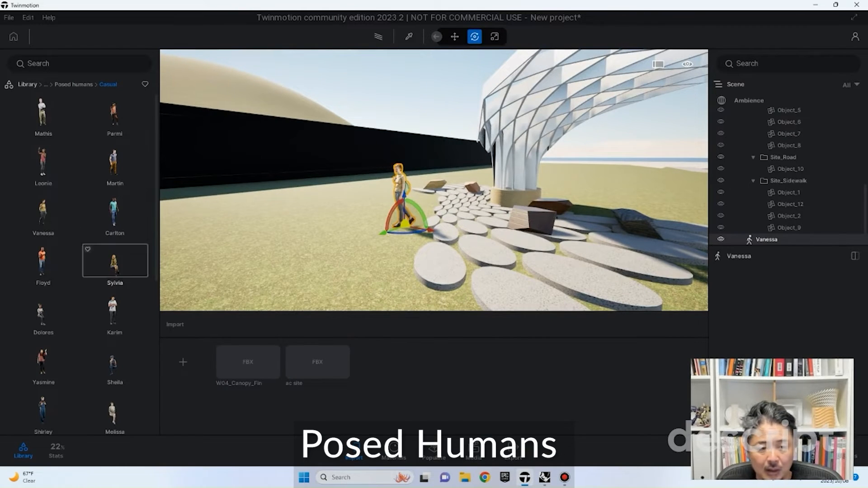
drag(114, 210, 389, 224)
drag(115, 263, 536, 212)
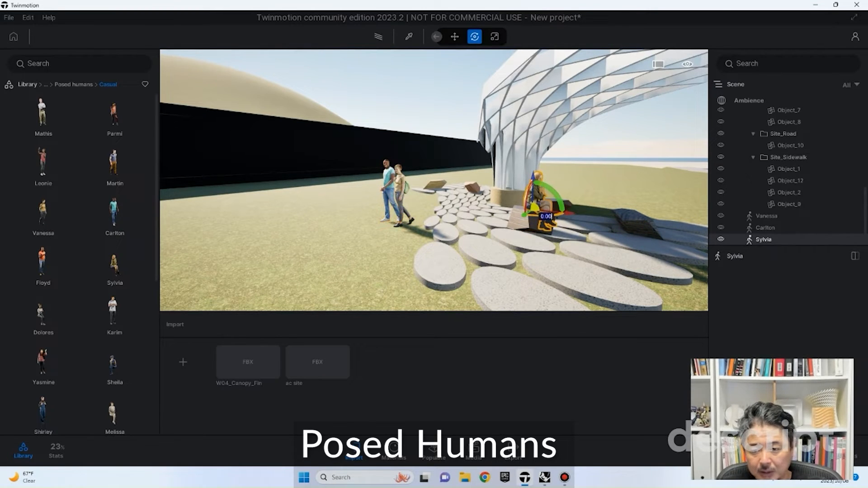
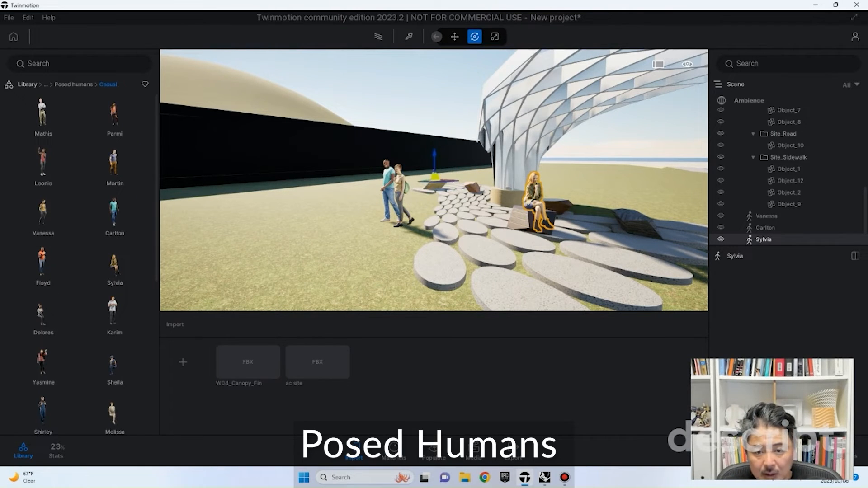
drag(435, 181, 443, 182)
Place single Banyan, Littleleaf Linden and Balsam poplar trees on the grass in front of the canopy.
right_drag(444, 182, 511, 231)
key(s)
key(e)
key(s)
click(28, 85)
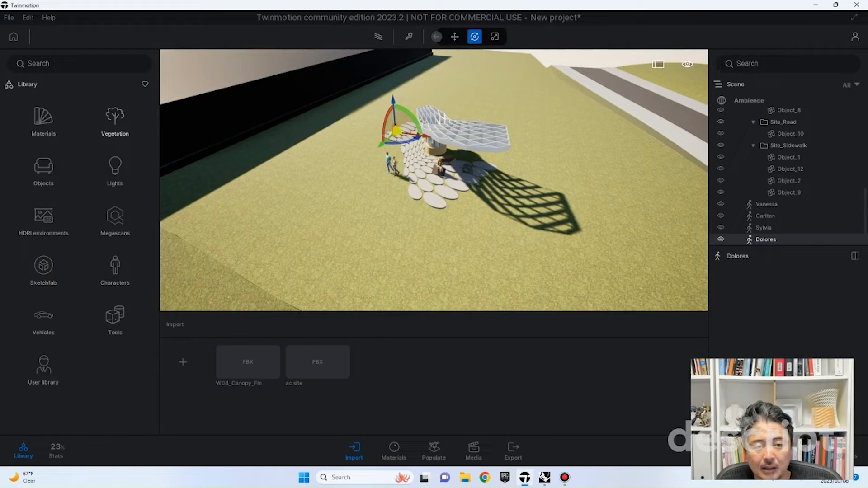
click(115, 120)
click(117, 119)
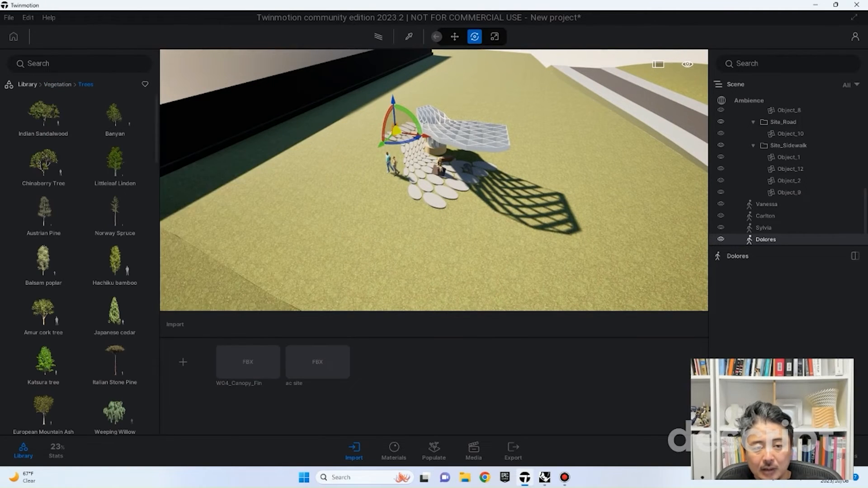
drag(118, 119, 246, 229)
mouse_move(115, 162)
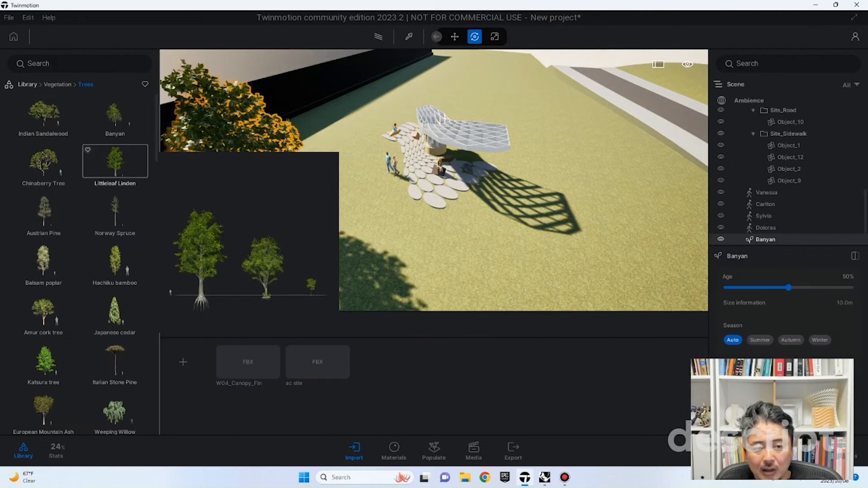
drag(115, 162, 291, 310)
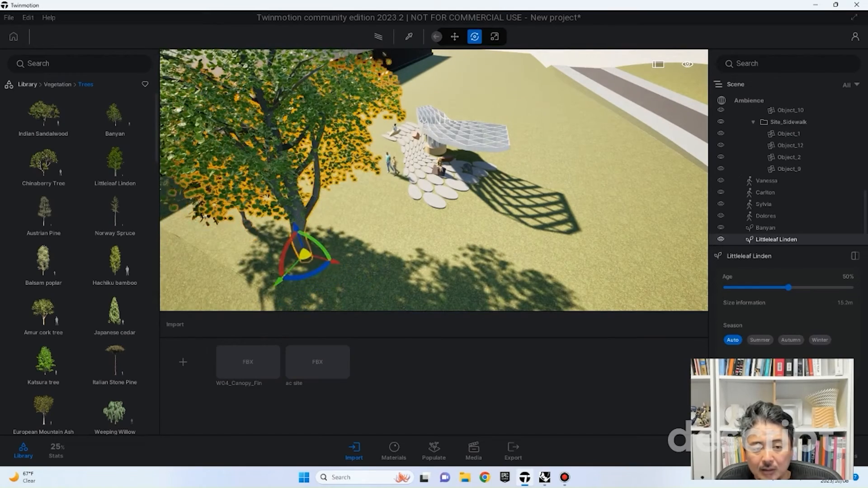
mouse_move(115, 261)
drag(36, 257, 388, 287)
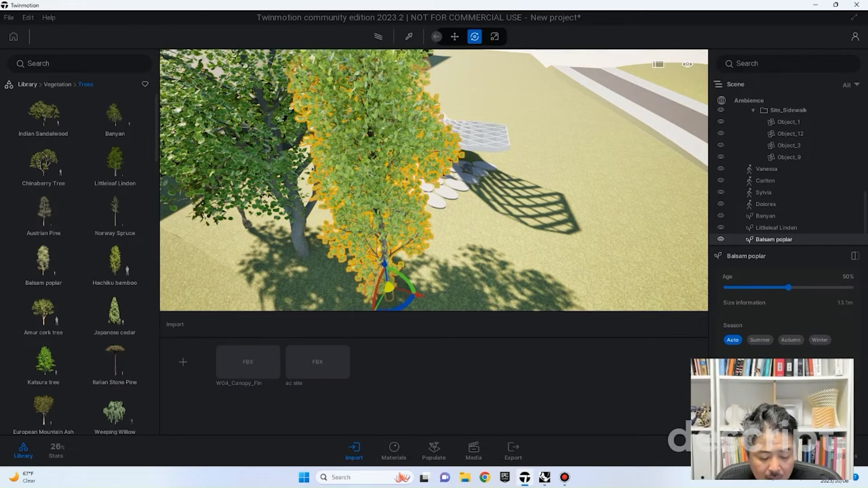
Undo the placement of the three individual trees.
key(ctrl+z)
key(ctrl+z)
key(ctrl+z)
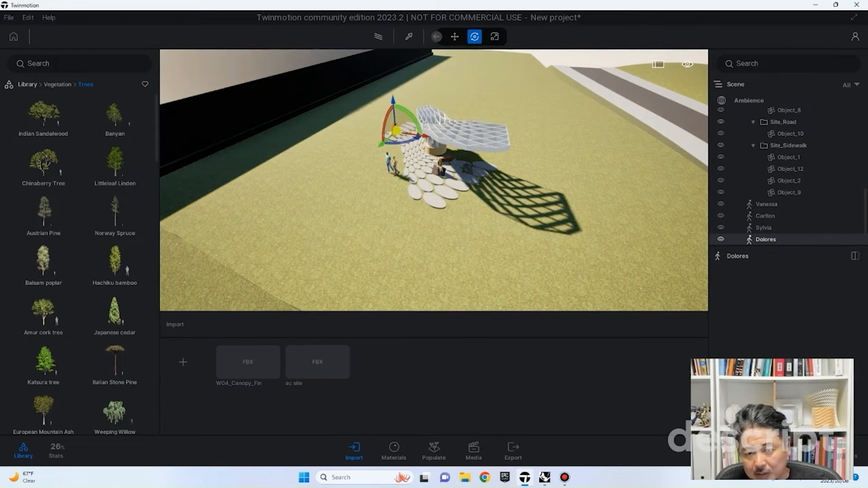
key(ctrl+z)
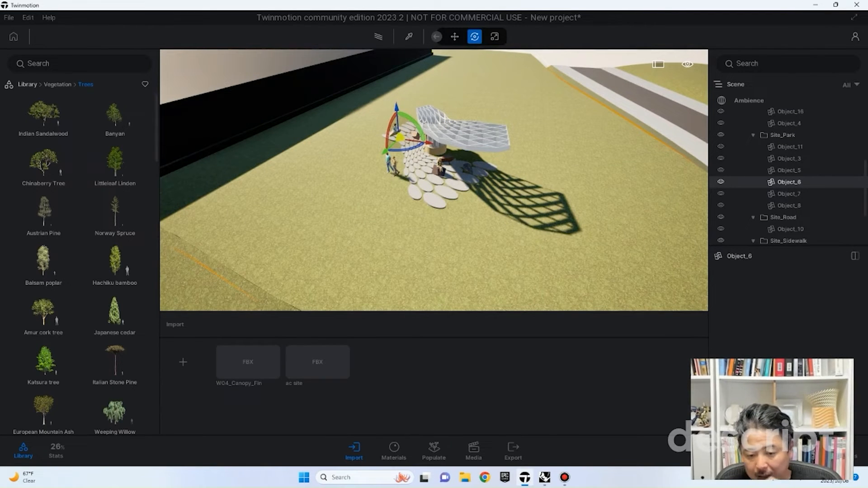
Activate foliage painting in Populate, and add the Banyan tree as a model to paint with.
click(434, 450)
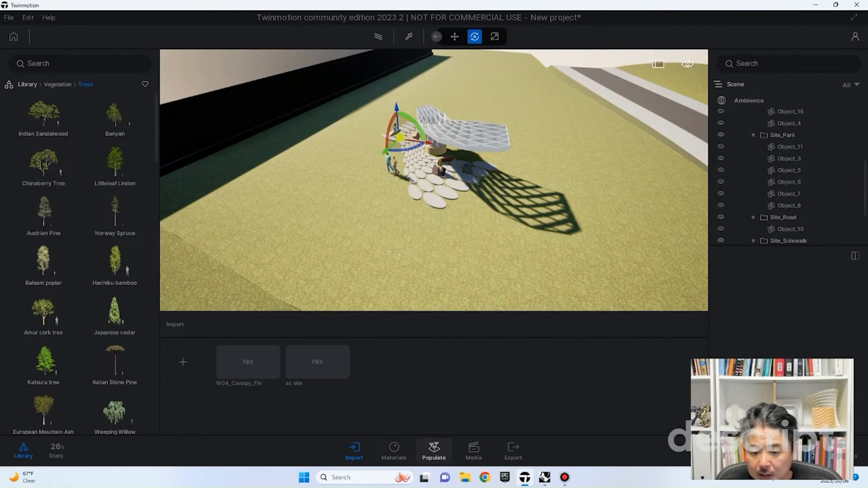
click(434, 450)
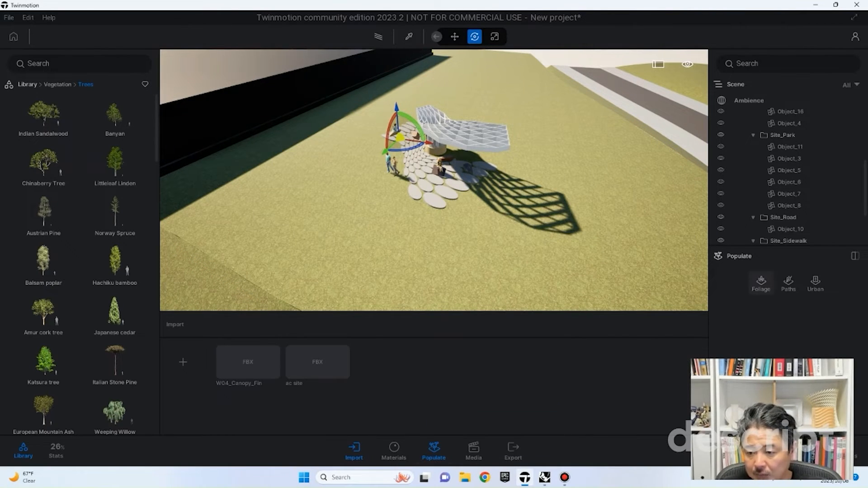
click(775, 318)
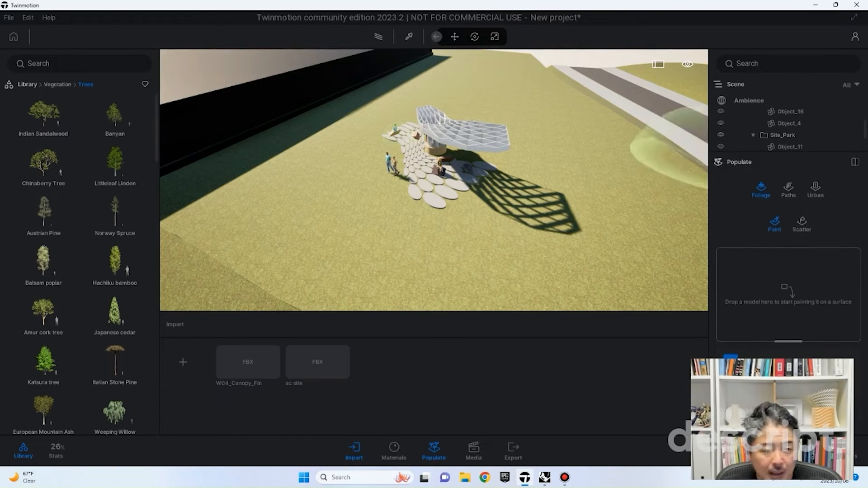
mouse_move(115, 113)
mouse_move(115, 113)
mouse_down()
mouse_move(407, 204)
mouse_move(787, 294)
mouse_up()
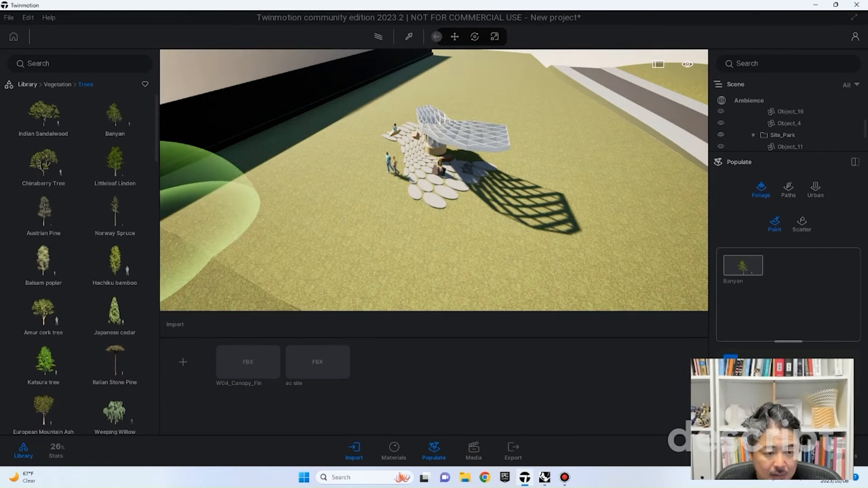
Add the European Mountain Ash and Ohio buckeye trees as further models for foliage painting.
mouse_move(115, 163)
scroll(115, 190, down, 3)
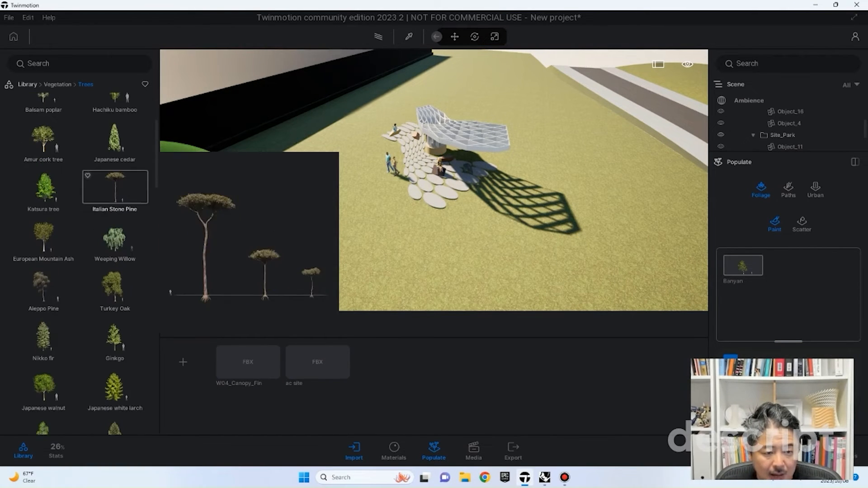
mouse_move(44, 236)
mouse_down()
mouse_move(73, 230)
mouse_move(787, 294)
mouse_up()
scroll(115, 267, down, 5)
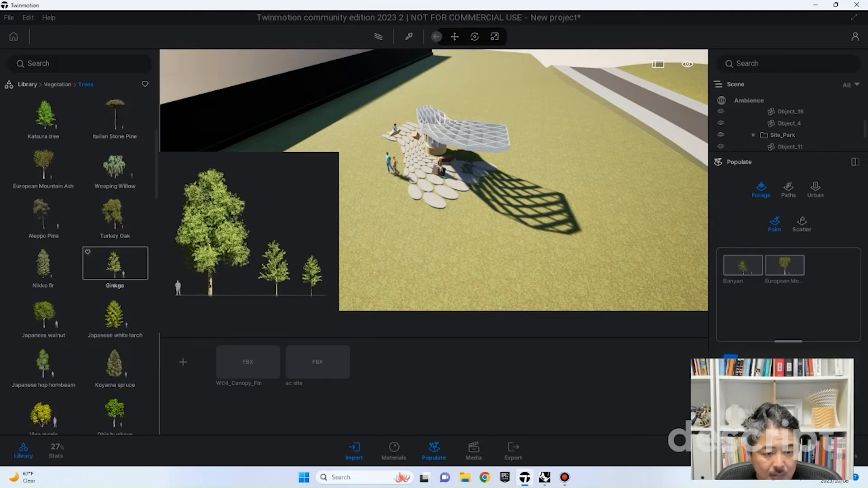
scroll(115, 267, down, 3)
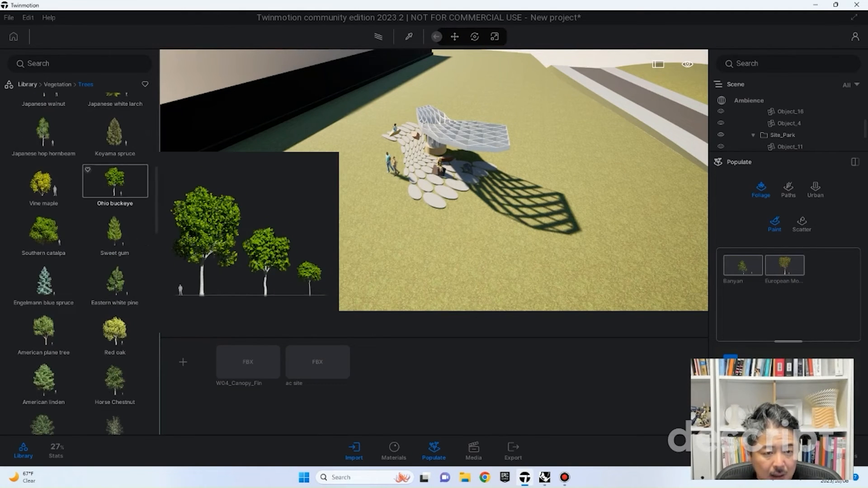
drag(115, 182, 787, 294)
Paint the mixed trees with a 10 m brush around the canopy lawn and on the ground across the curved road.
right_drag(480, 222, 566, 256)
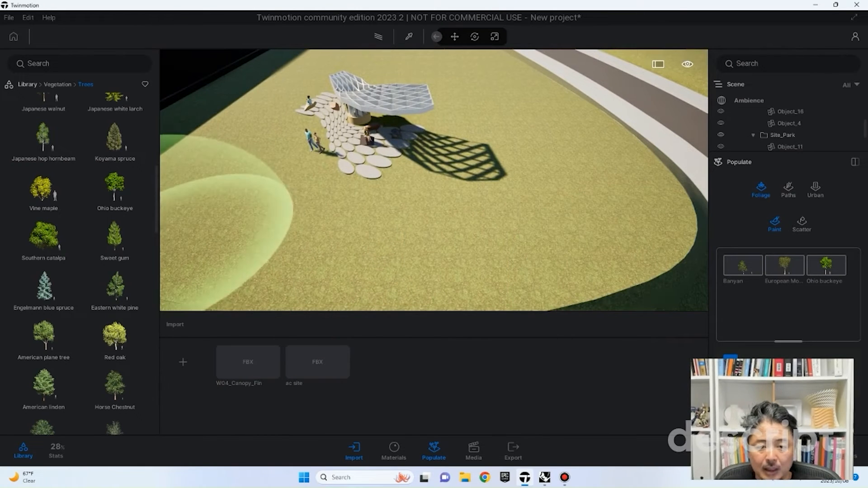
scroll(204, 240, down, 5)
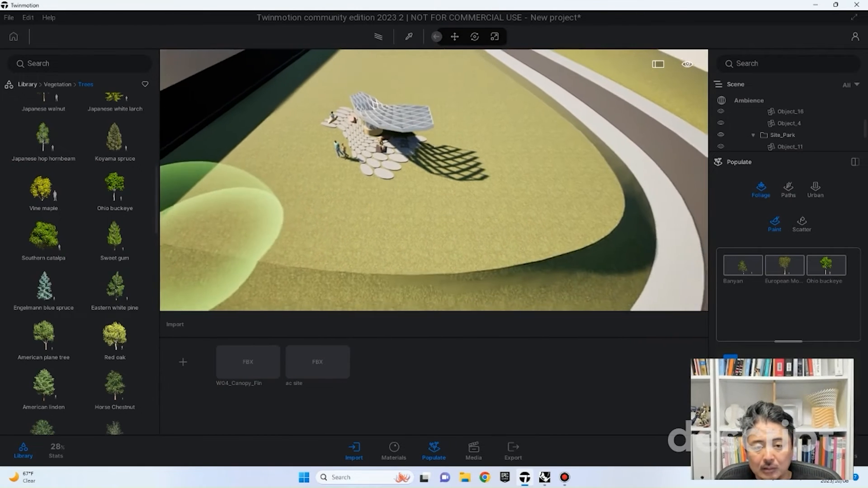
mouse_move(203, 242)
mouse_down()
mouse_move(373, 269)
mouse_move(556, 244)
mouse_up()
drag(543, 181, 384, 61)
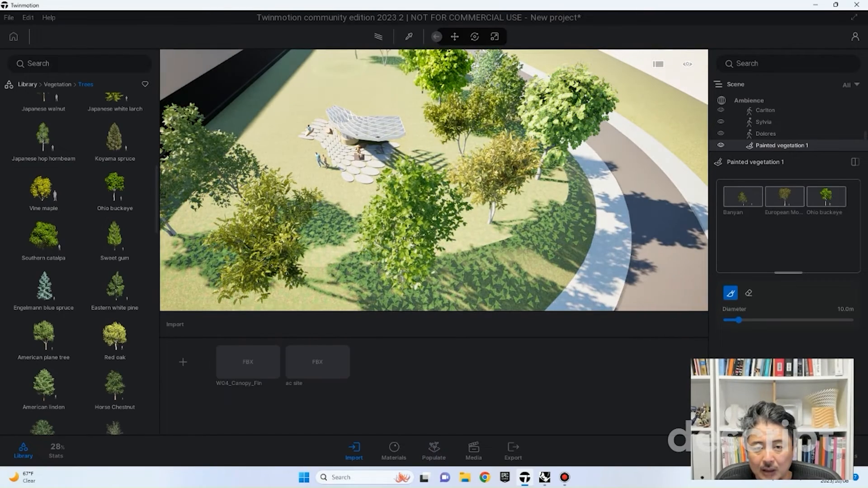
mouse_move(532, 219)
right_down()
mouse_move(509, 224)
mouse_move(502, 209)
right_up()
scroll(498, 209, down, 8)
key(Escape)
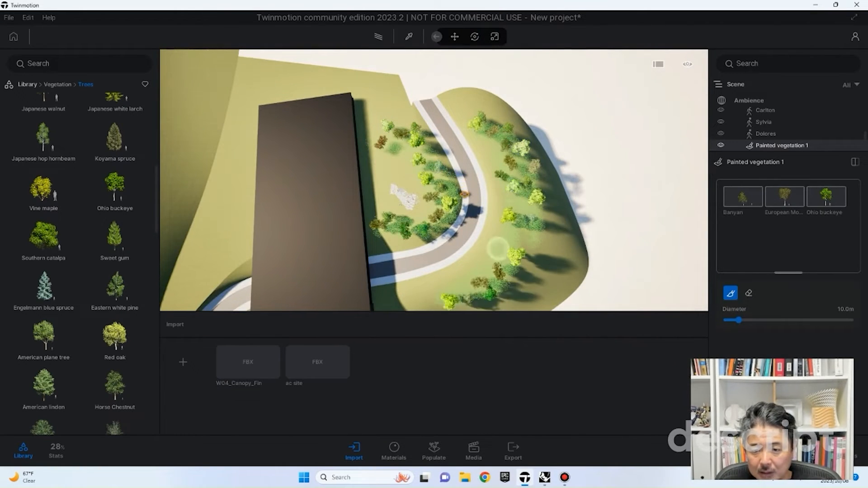
Paint trees over the hillside behind the long dark building, enlarging the brush diameter to 50.7 m to cover the slope and the ground beyond.
mouse_move(317, 149)
right_down()
mouse_move(172, 136)
mouse_move(188, 84)
mouse_move(256, 150)
right_up()
scroll(188, 83, down, 3)
drag(288, 121, 287, 189)
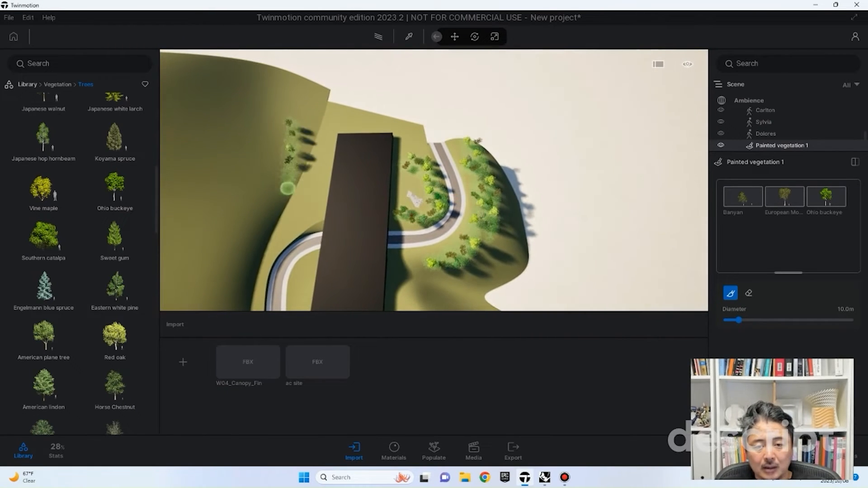
drag(256, 113, 211, 246)
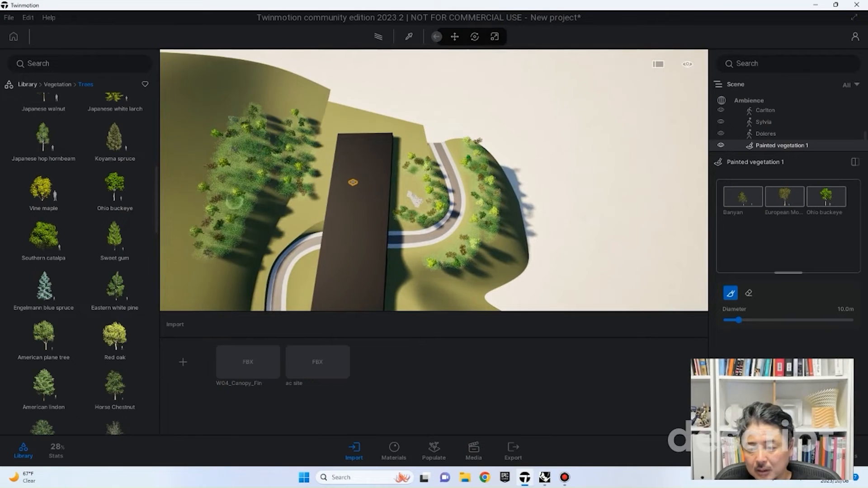
drag(739, 320, 754, 320)
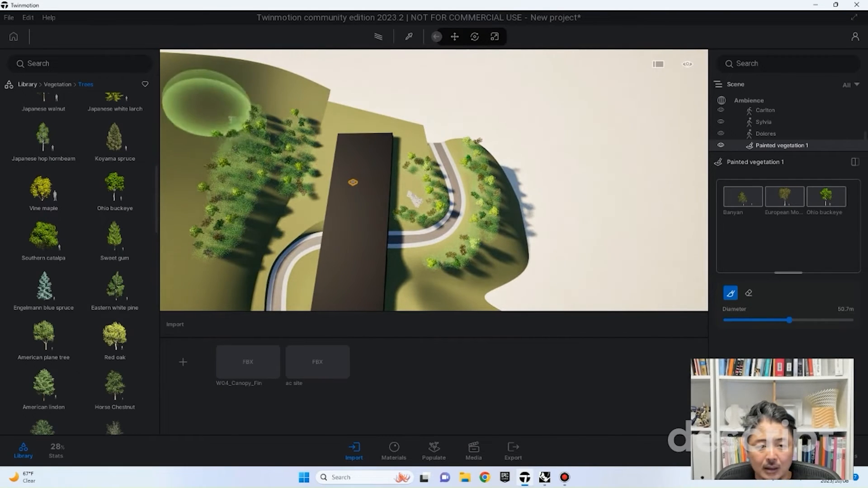
mouse_move(208, 106)
mouse_down()
mouse_move(202, 211)
mouse_move(195, 165)
mouse_move(290, 109)
mouse_move(253, 150)
mouse_move(235, 136)
mouse_move(362, 108)
mouse_move(431, 165)
mouse_move(416, 151)
mouse_up()
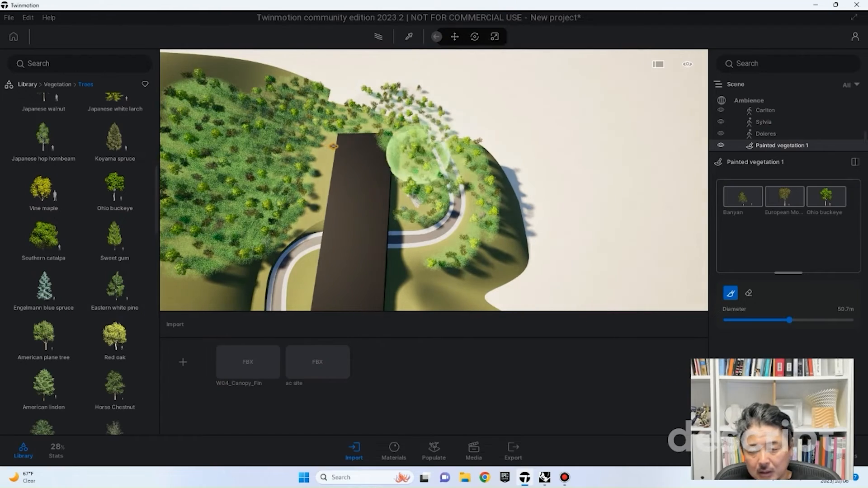
Erase the painted trees from the road and from around the canopy with an eraser diameter of 23.7 m.
mouse_move(418, 147)
right_down()
mouse_move(470, 134)
mouse_move(423, 144)
mouse_move(436, 151)
mouse_move(375, 136)
right_up()
scroll(436, 159, up, 6)
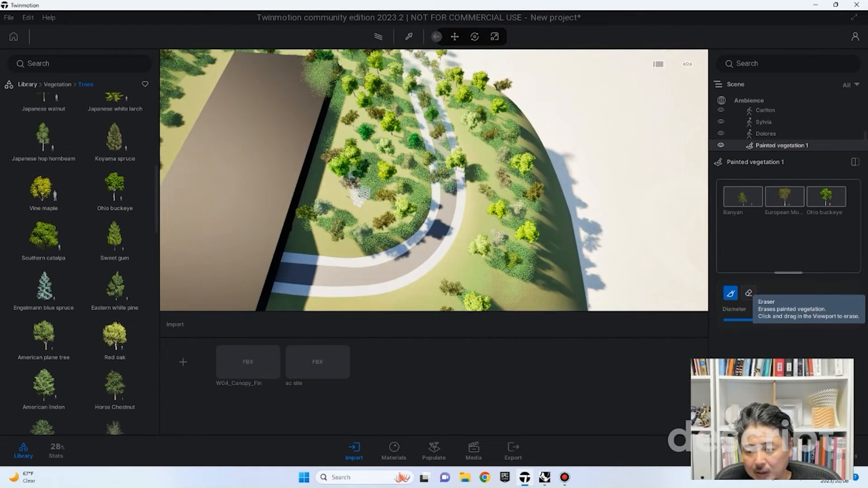
click(749, 293)
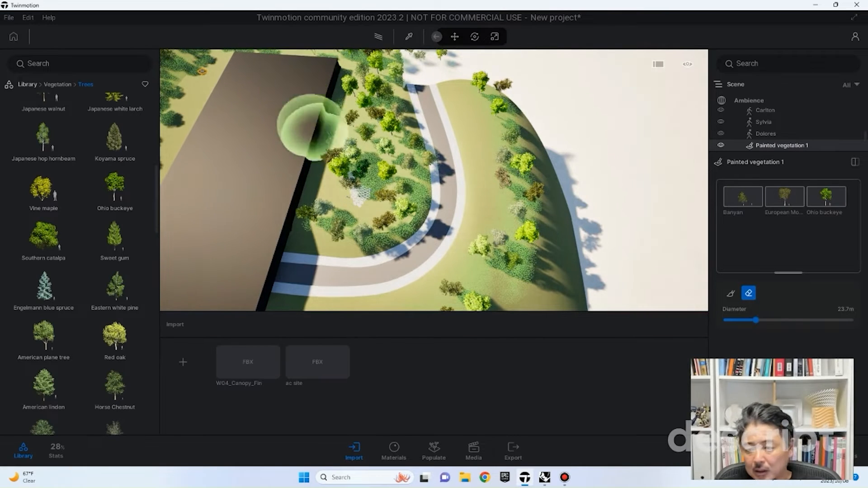
drag(359, 192, 349, 184)
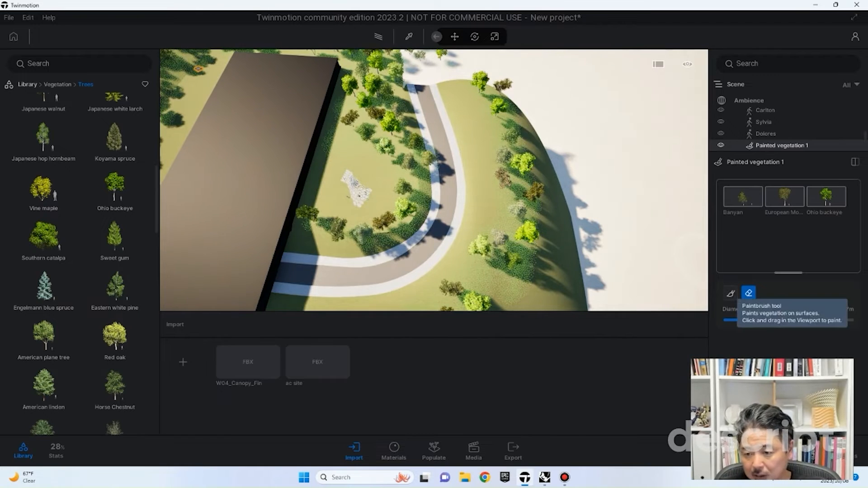
Start a new foliage painting beside the canopy with Long grass 04 as its model.
click(409, 36)
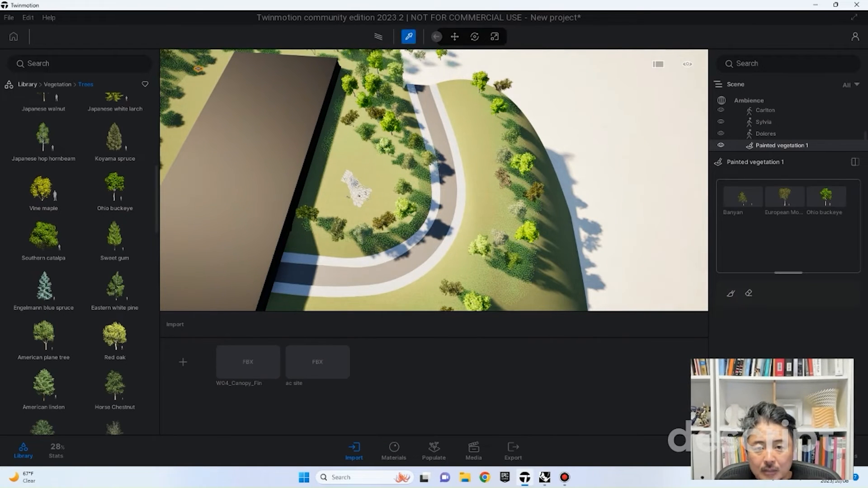
click(361, 188)
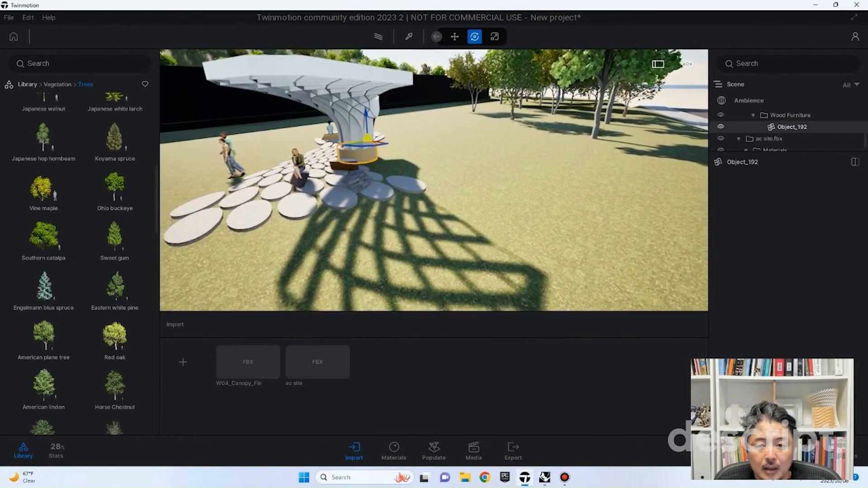
shift+middle_drag(408, 181, 522, 157)
right_drag(434, 181, 434, 196)
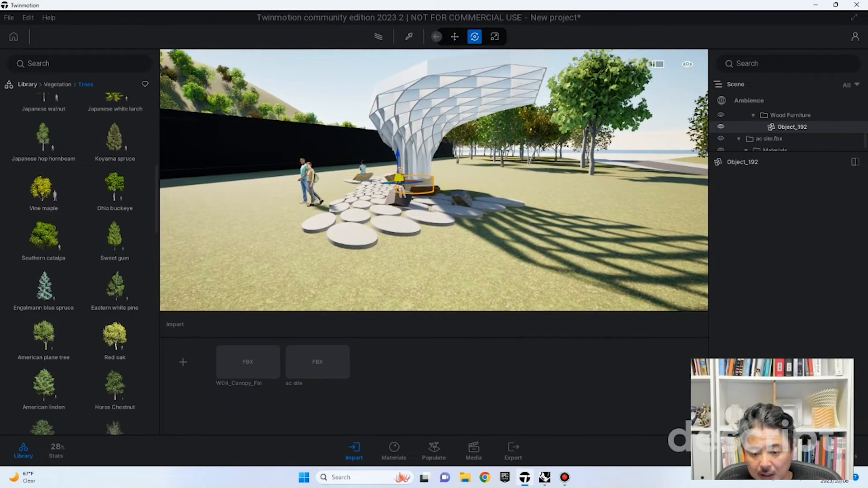
click(434, 450)
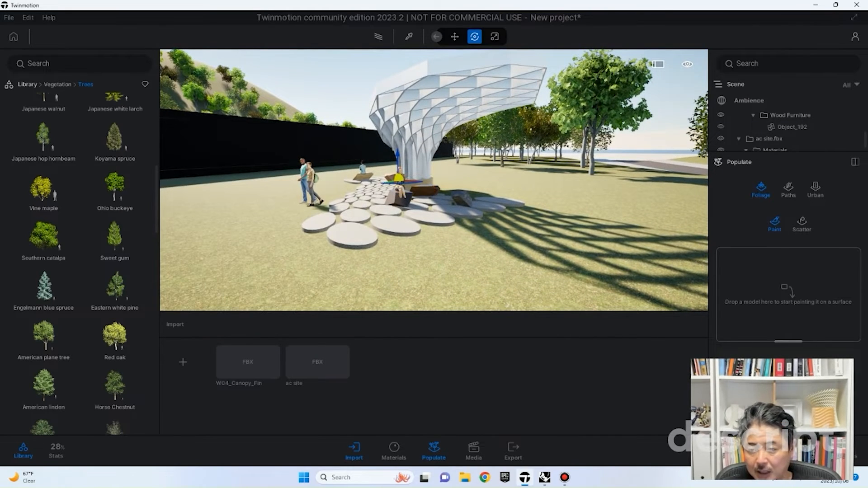
click(57, 84)
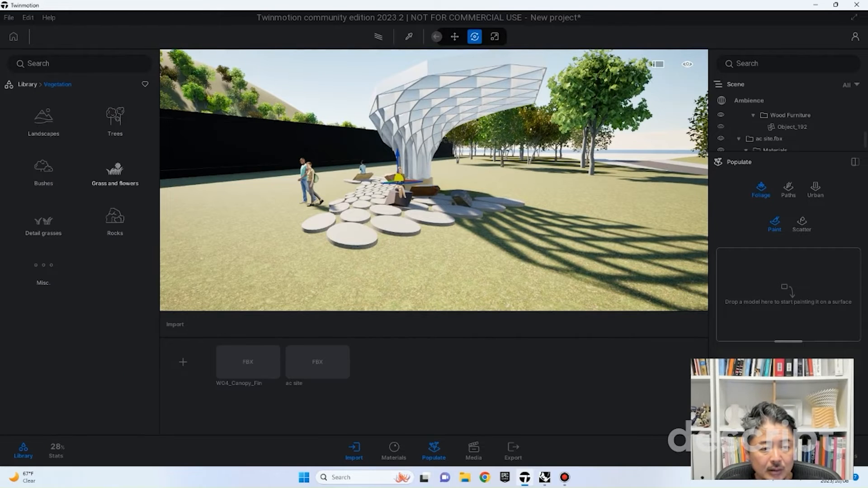
click(115, 171)
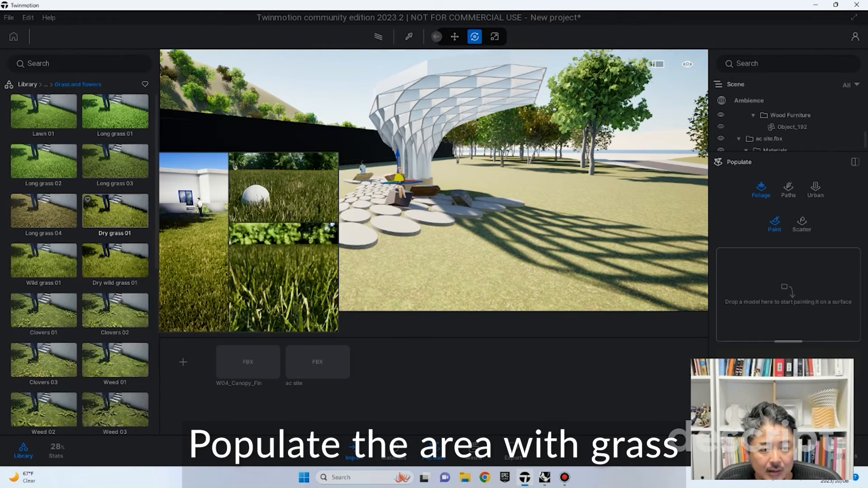
drag(43, 210, 743, 267)
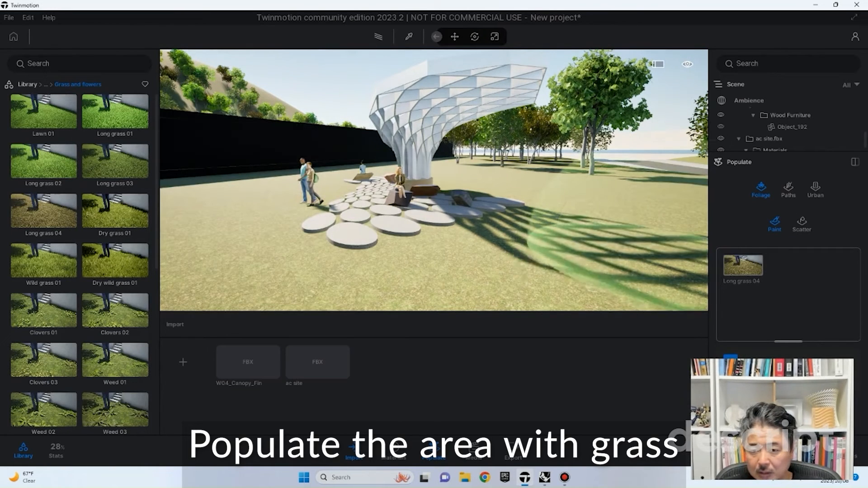
Paint the long grass over the lawn around the canopy with a 4.7 m brush and erase it from the stepping stones.
drag(643, 258, 515, 281)
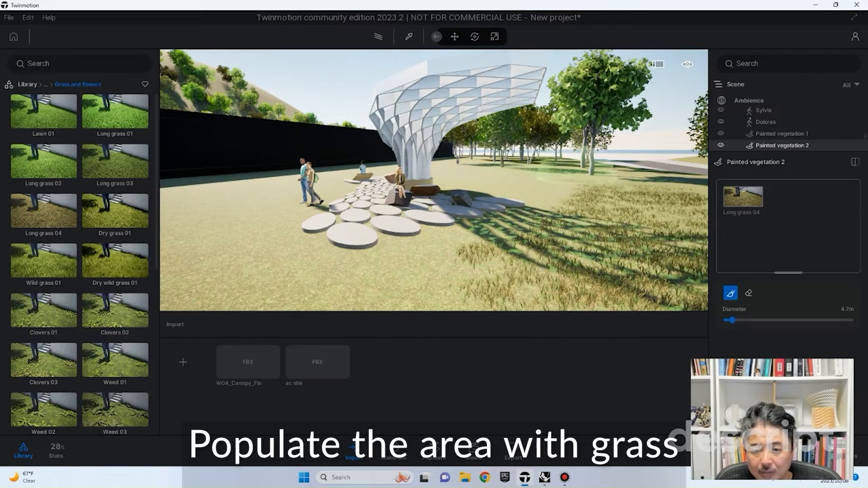
mouse_move(226, 265)
mouse_down()
mouse_move(407, 276)
mouse_move(566, 256)
mouse_up()
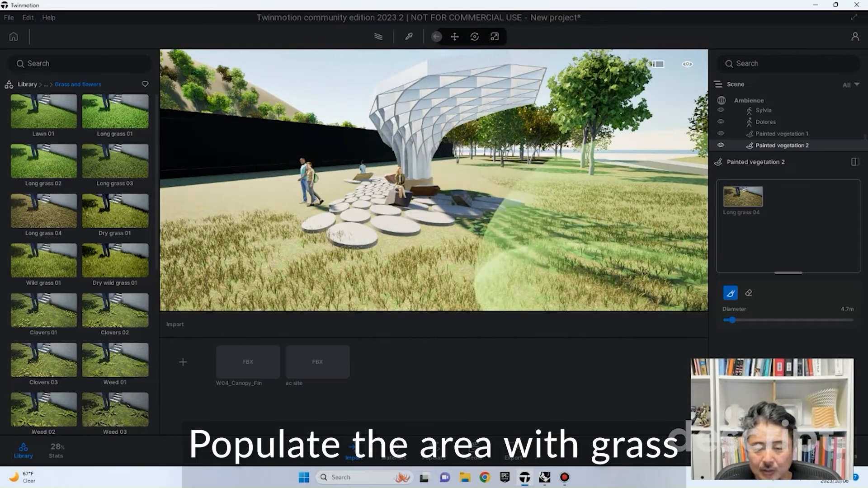
click(749, 293)
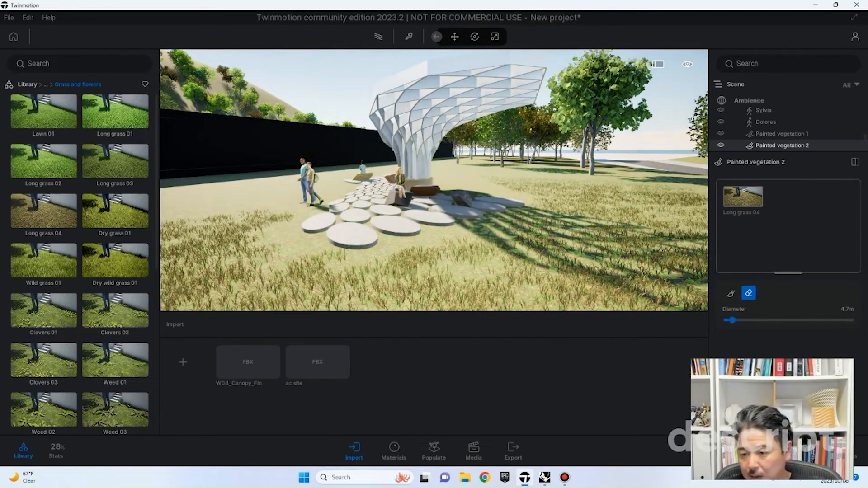
Examine the canopy, seated figures and painted grass from a low eye-level viewpoint.
mouse_move(414, 181)
right_down()
mouse_move(480, 181)
mouse_move(471, 181)
right_up()
middle_drag(471, 181, 524, 172)
mouse_move(523, 172)
right_down()
mouse_move(489, 171)
mouse_move(480, 143)
right_up()
middle_drag(479, 142, 478, 129)
right_drag(477, 129, 476, 114)
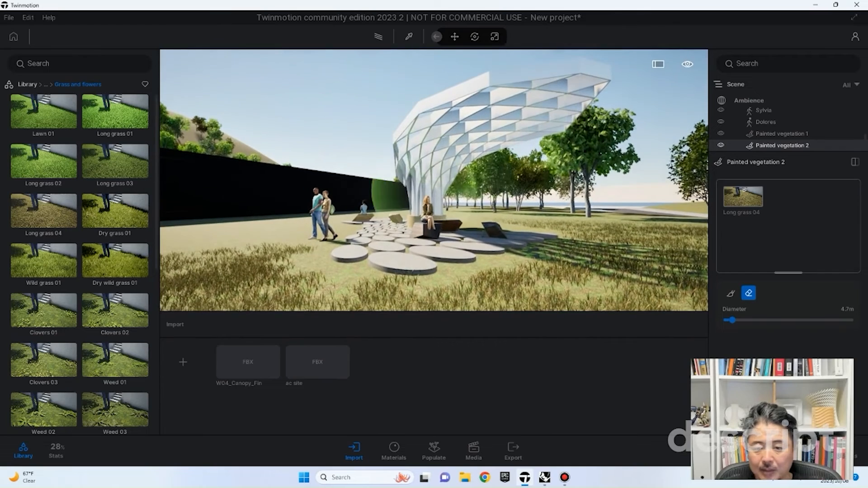
middle_drag(384, 200, 413, 190)
right_drag(412, 190, 418, 191)
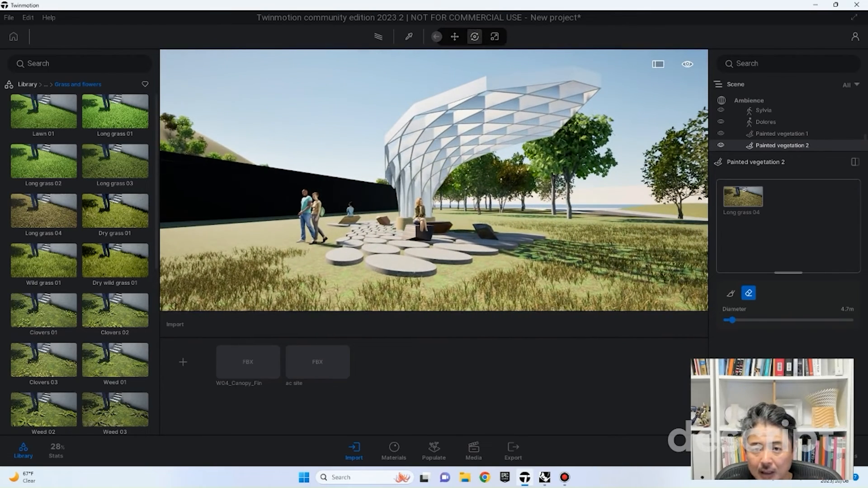
click(474, 36)
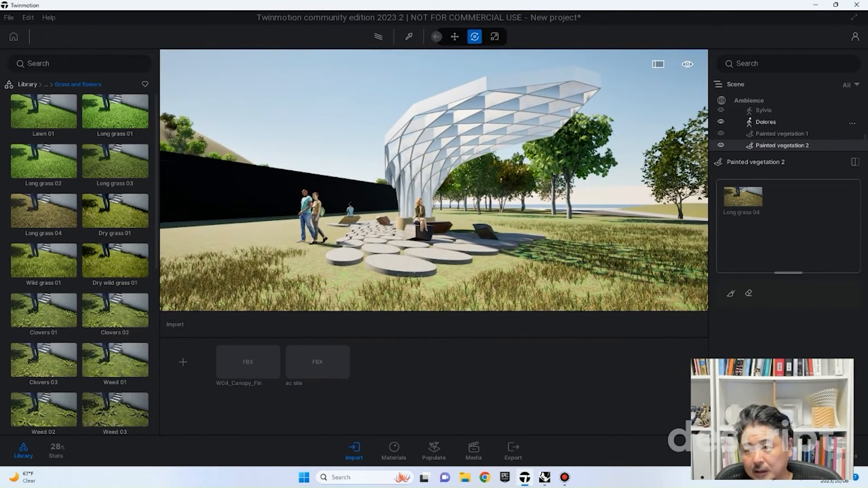
Set the ambience time of day to 16:48 and shift the weather from clear to partly cloudy.
click(749, 101)
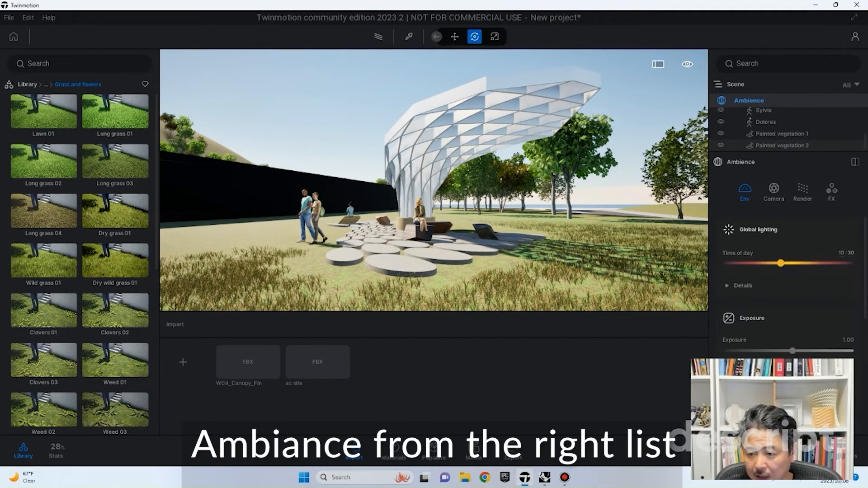
drag(781, 263, 814, 263)
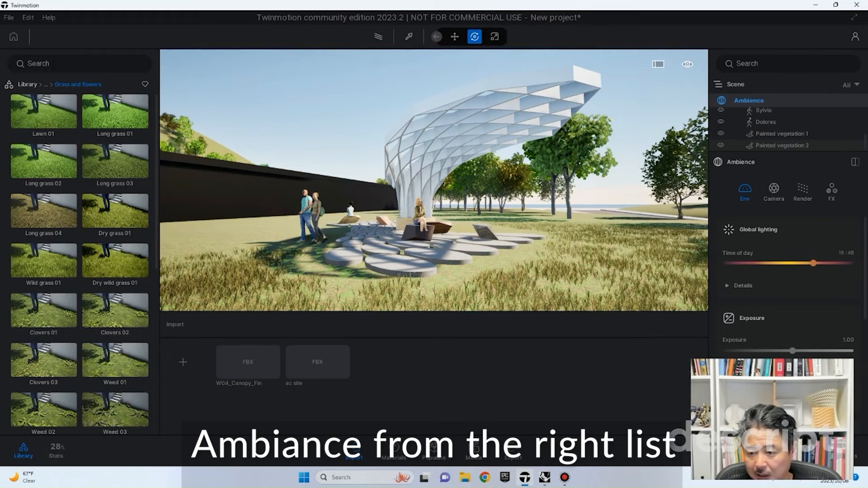
scroll(787, 285, down, 3)
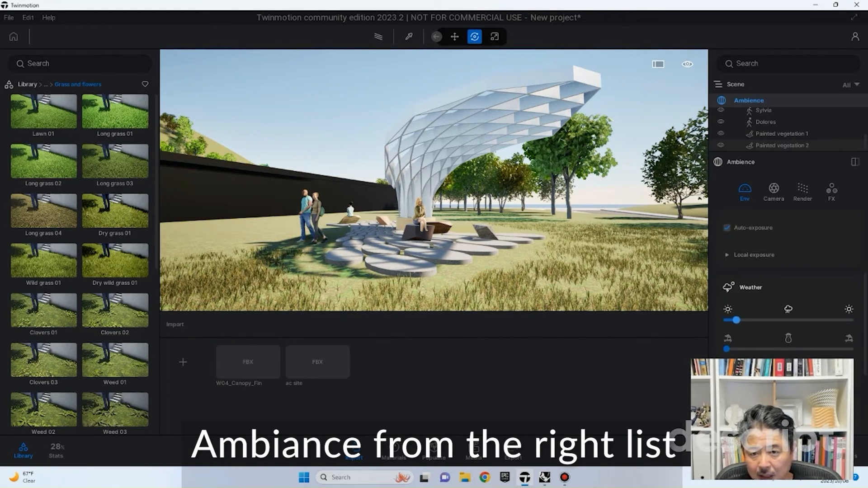
drag(737, 320, 759, 320)
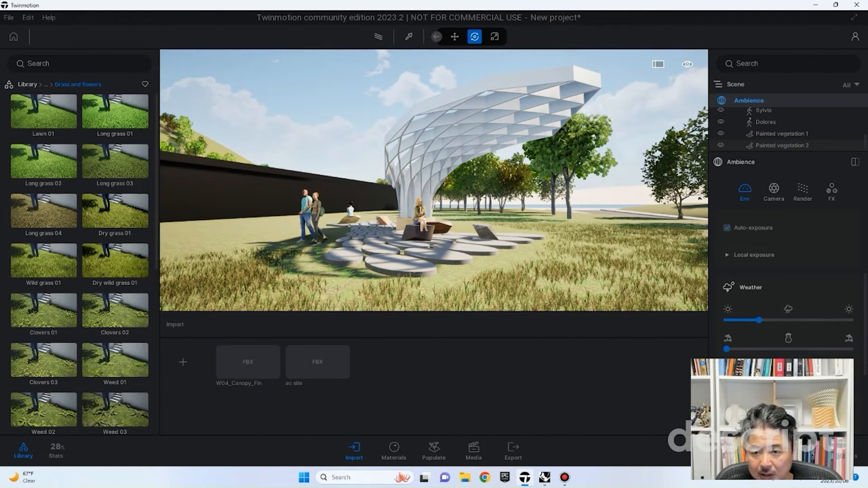
Walk around the canopy at ground level to inspect the lighting, clouds and vegetation.
right_drag(435, 180, 377, 194)
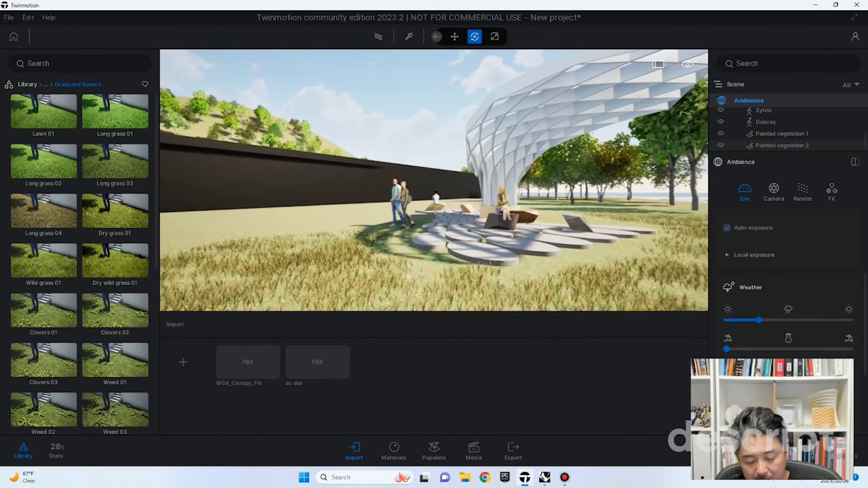
key(s)
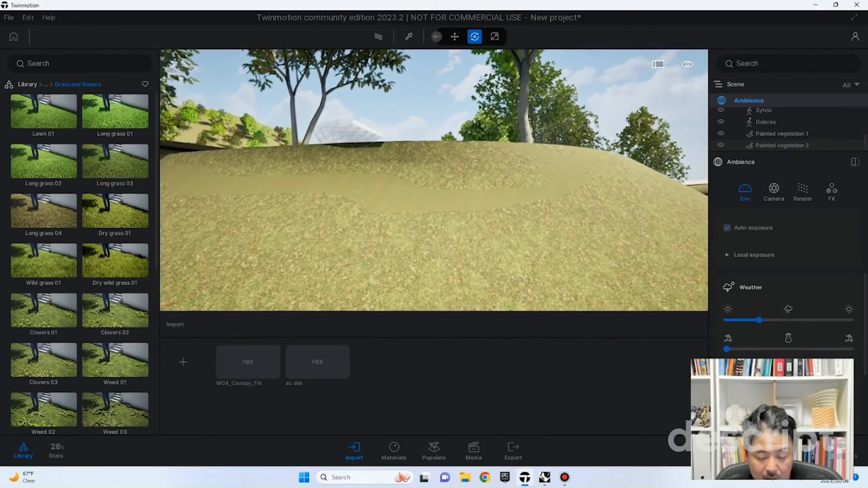
key(w)
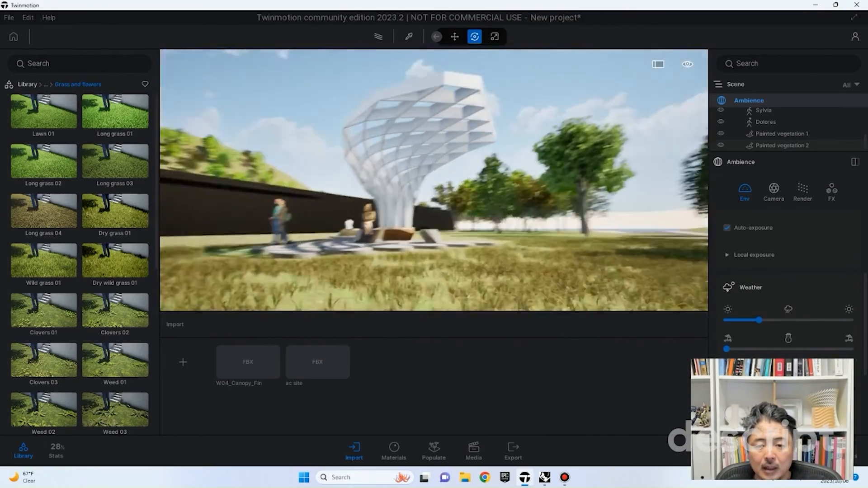
key(q)
key(e)
key(a)
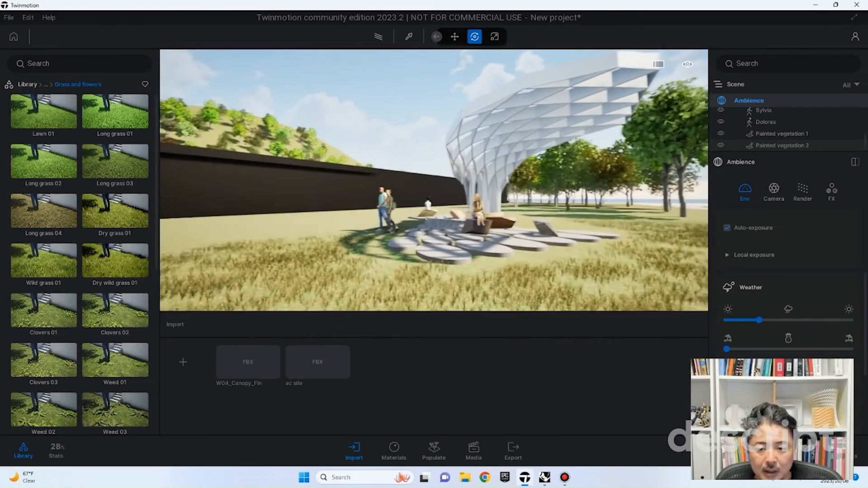
Frame the whole canopy from across the lawn, capture the view as a still image, and leave media mode.
key(d)
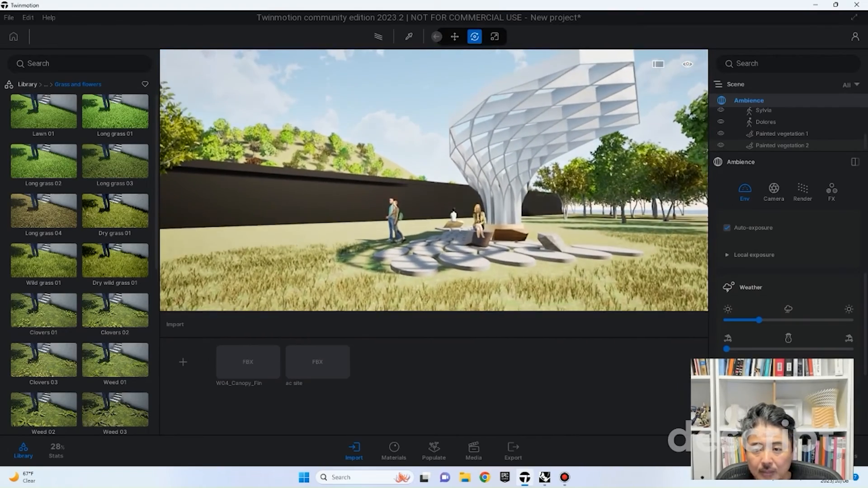
key(s)
key(d)
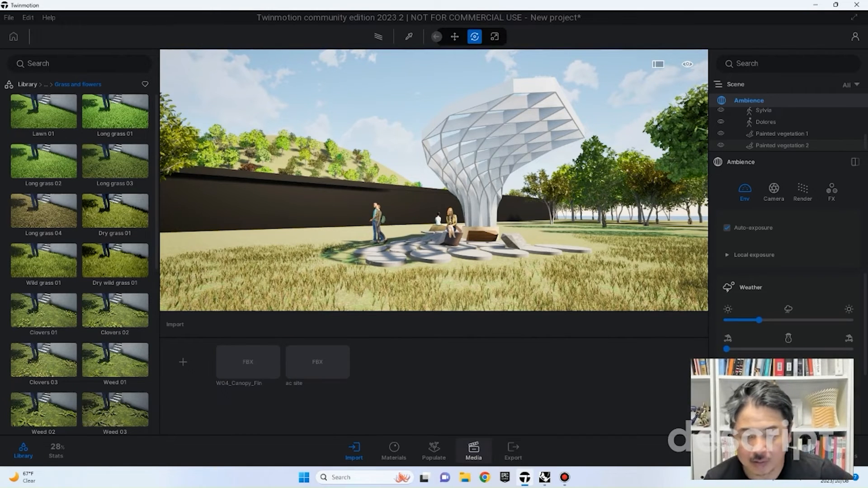
click(474, 450)
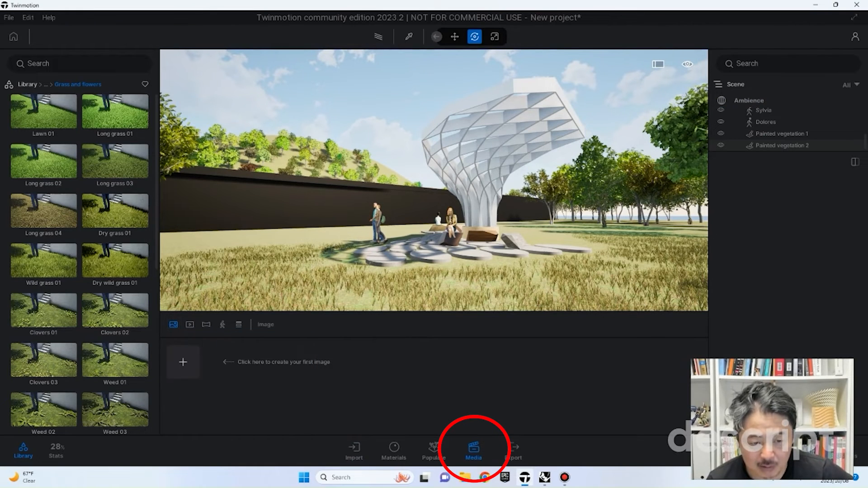
click(184, 362)
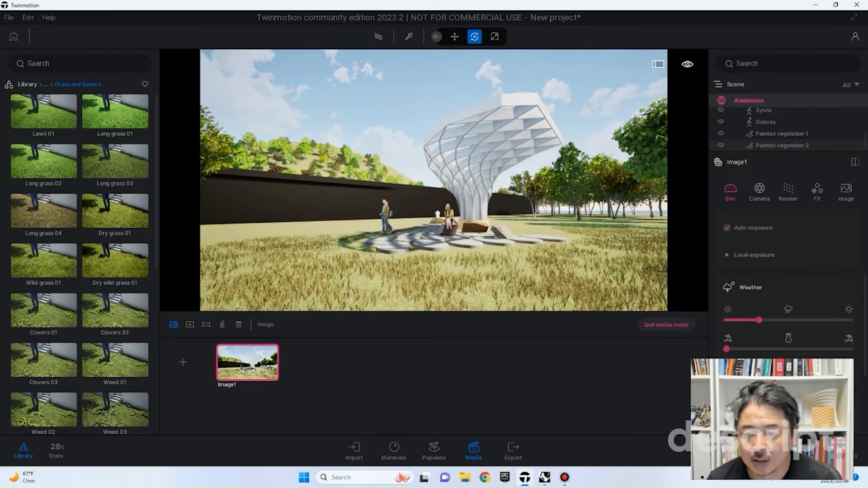
mouse_move(434, 181)
right_down()
mouse_move(466, 180)
mouse_move(444, 181)
right_up()
click(666, 325)
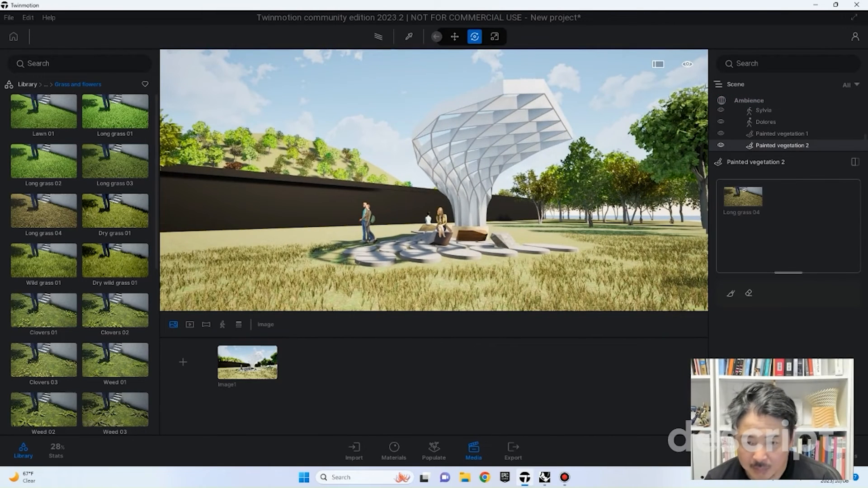
mouse_move(434, 181)
shift+middle_down()
mouse_move(384, 181)
mouse_move(435, 183)
shift+middle_up()
mouse_move(434, 181)
right_down()
mouse_move(407, 177)
mouse_move(420, 186)
right_up()
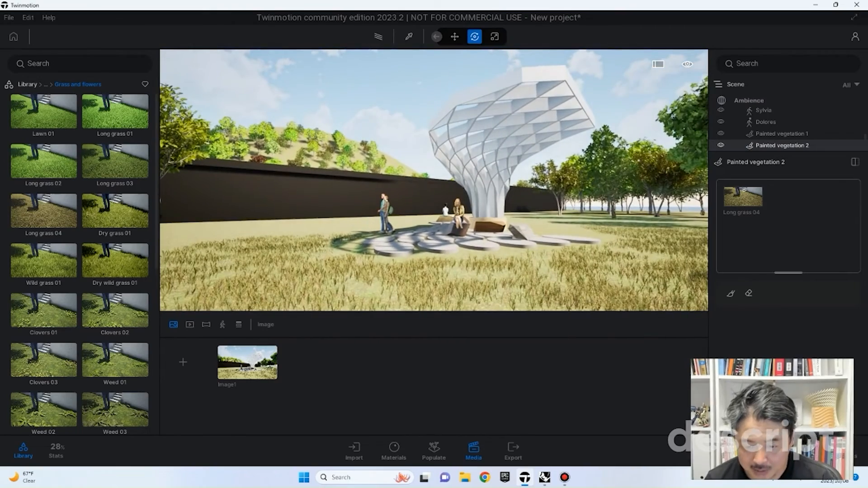
Switch to Rhino and select the round base at the foot of the canopy column.
key(alt+Tab)
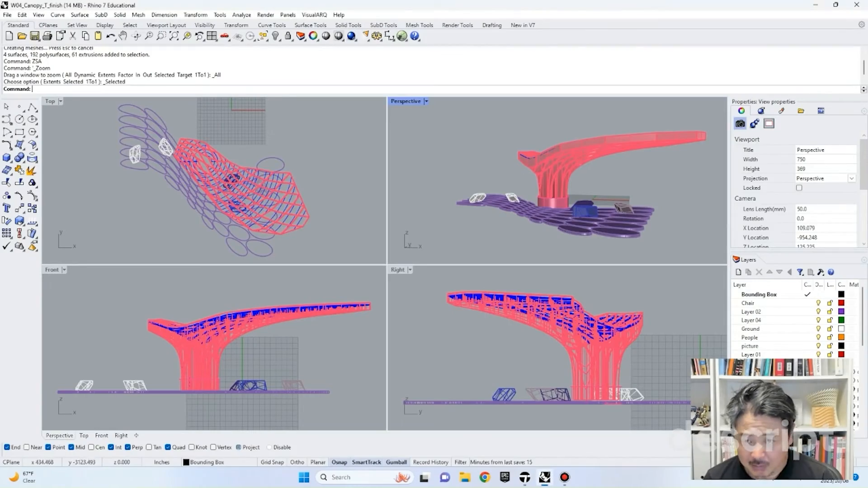
right_drag(629, 159, 530, 211)
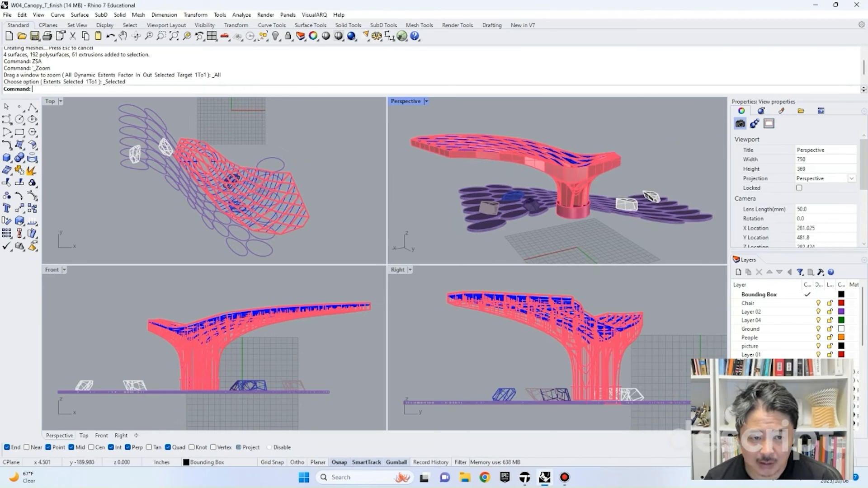
scroll(623, 206, up, 4)
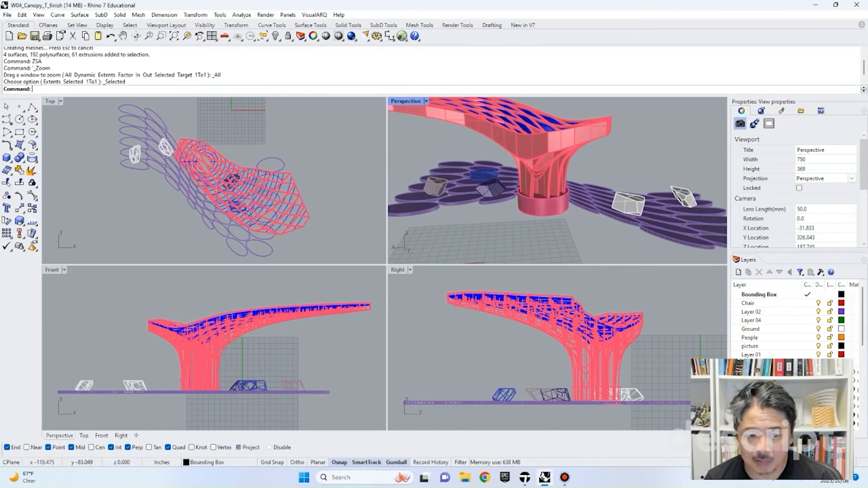
scroll(215, 181, up, 2)
scroll(558, 181, up, 5)
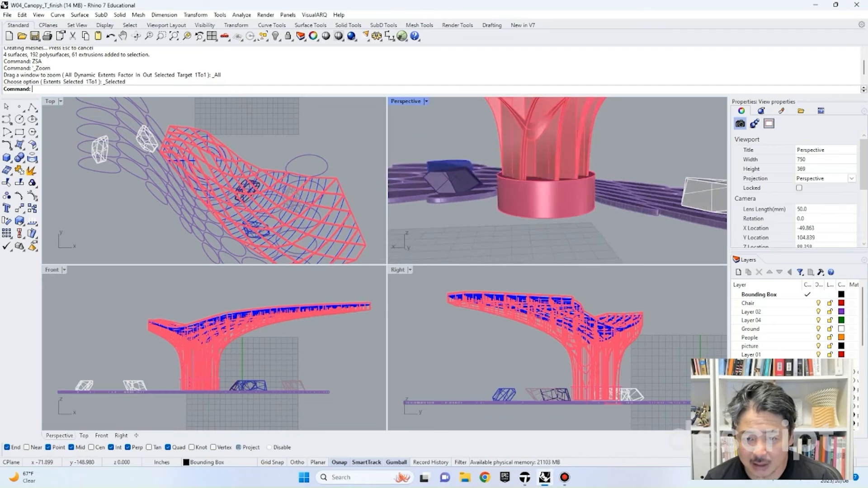
click(549, 189)
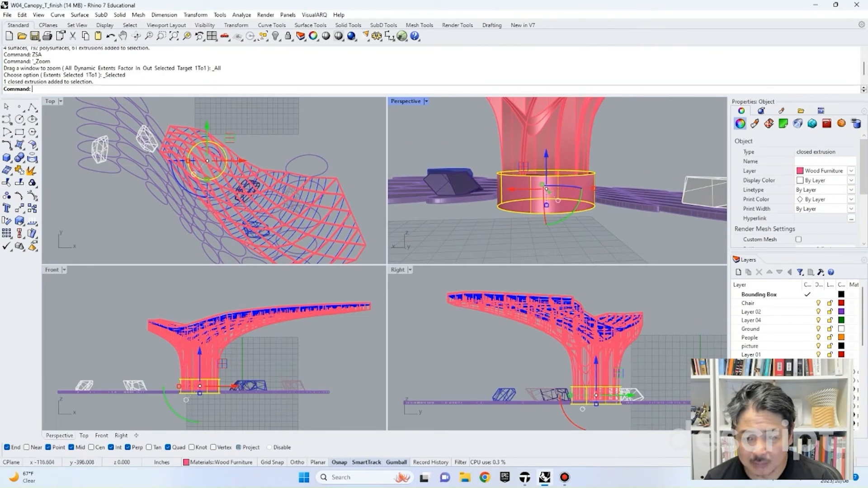
Try to widen the round column base with the gumball, and undo the scaling.
right_drag(527, 190, 579, 194)
scroll(195, 155, up, 6)
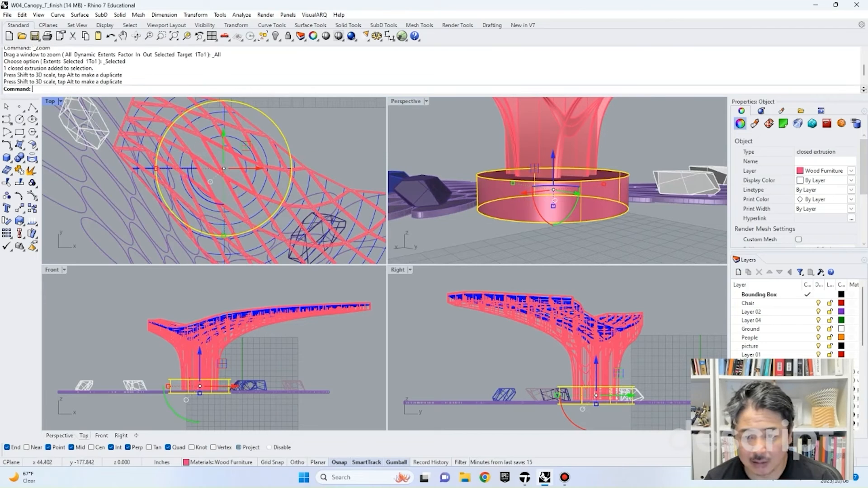
key(ctrl+z)
key(ctrl+z)
Scale the round column base in plan about its centre with Scale2D, to roughly twice its diameter at the same height.
text(D)
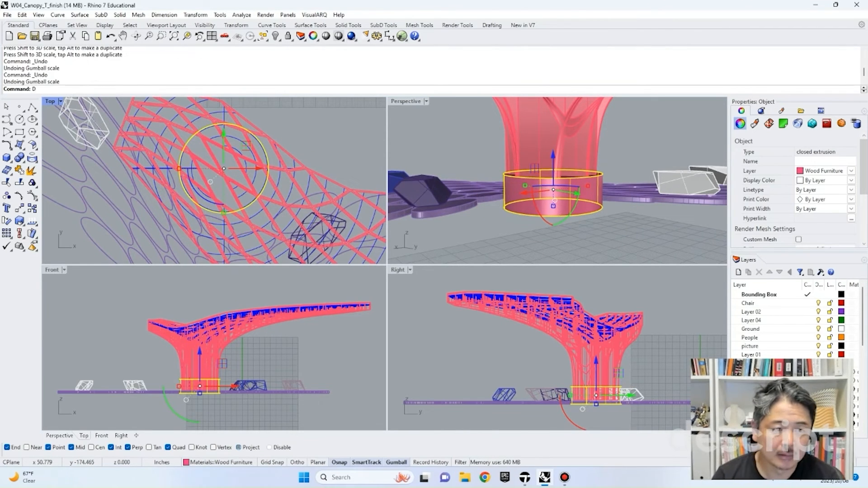
key(Return)
click(225, 173)
click(291, 137)
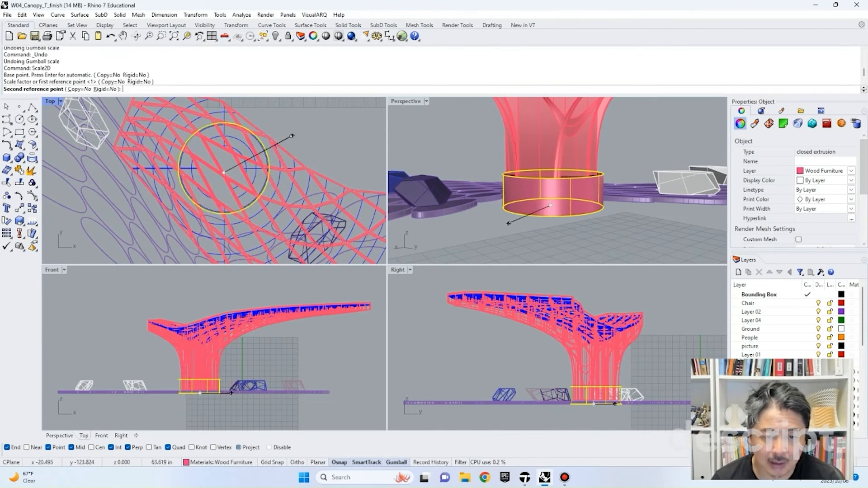
scroll(329, 123, down, 4)
right_drag(330, 123, 317, 155)
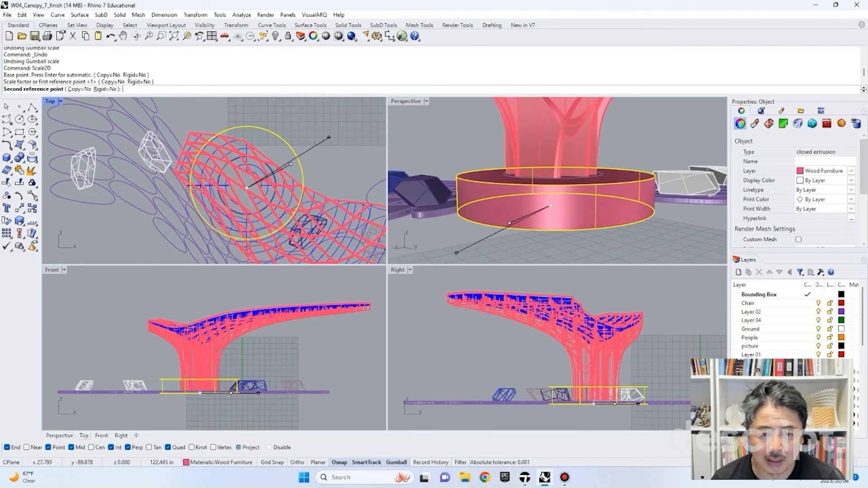
click(331, 137)
right_drag(625, 205, 687, 203)
key(Escape)
scroll(636, 195, down, 7)
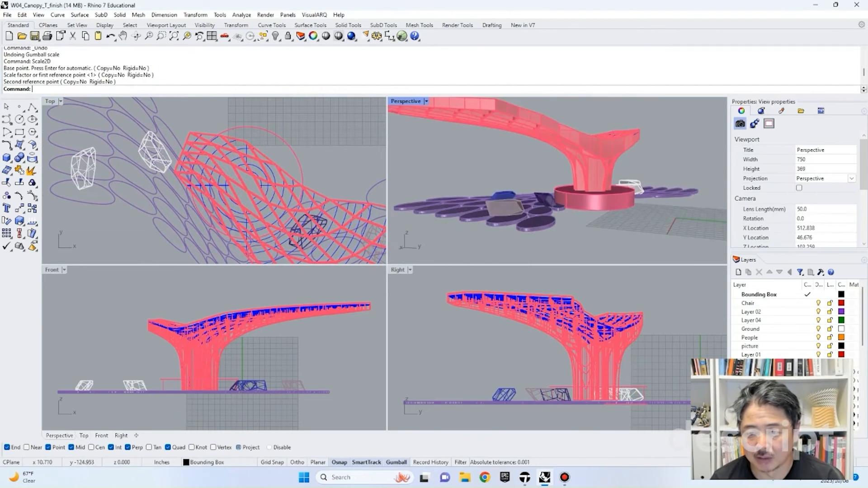
right_drag(635, 196, 634, 185)
Export all the canopy and paving objects as MotionBuilder FBX, replacing W04_Canopy_Fin.fbx and accepting the meshes-only, Phong export options.
scroll(266, 185, down, 12)
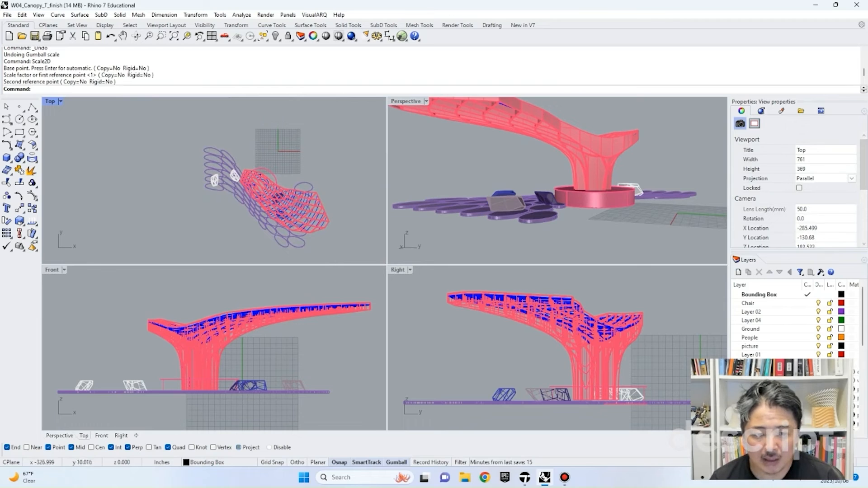
right_drag(205, 149, 167, 144)
drag(130, 120, 338, 264)
click(7, 14)
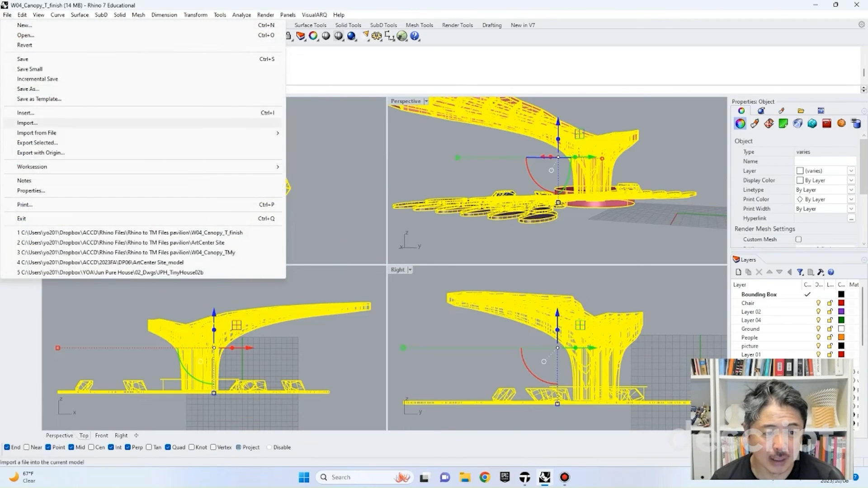
click(37, 143)
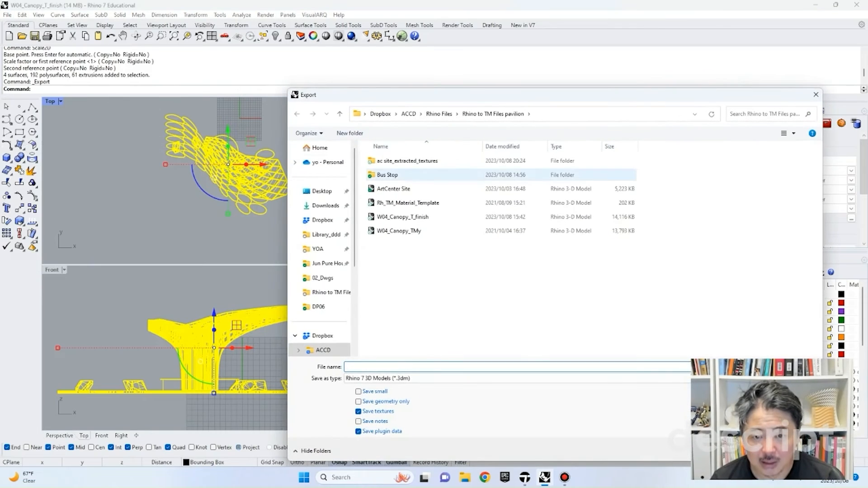
click(378, 378)
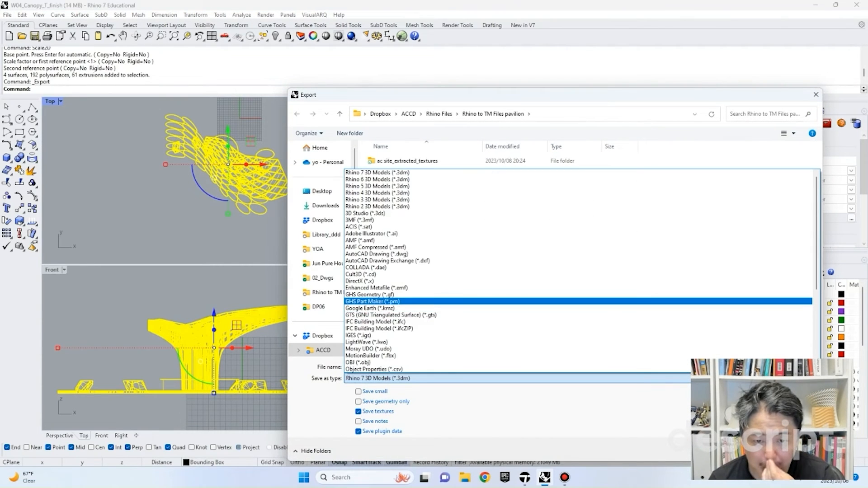
click(370, 356)
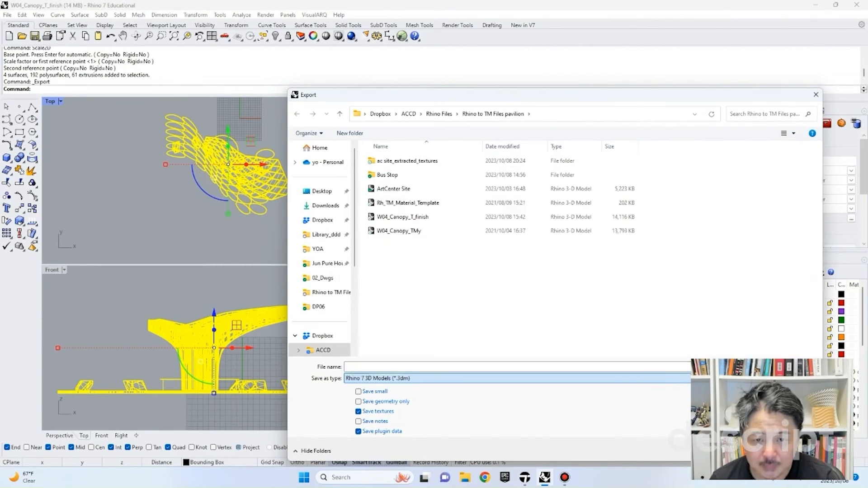
click(402, 203)
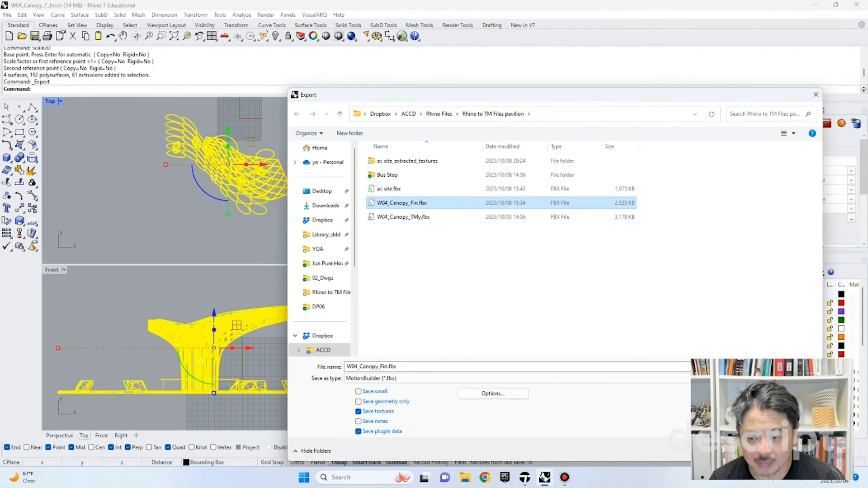
key(Return)
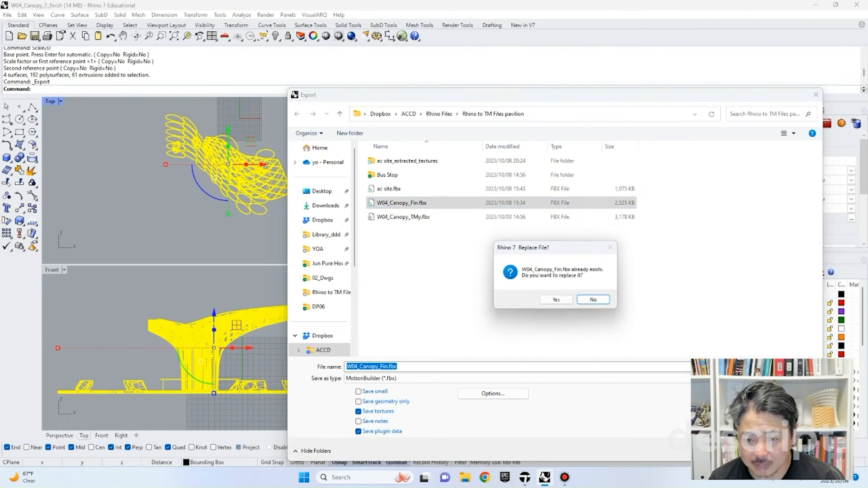
click(557, 300)
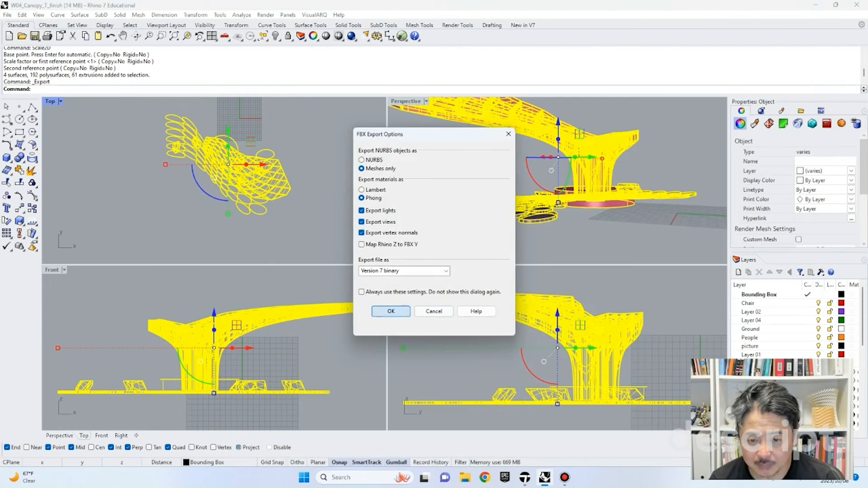
click(390, 311)
Switch to Twinmotion and reload the W04_Canopy_Fin import from its updated FBX file.
click(525, 478)
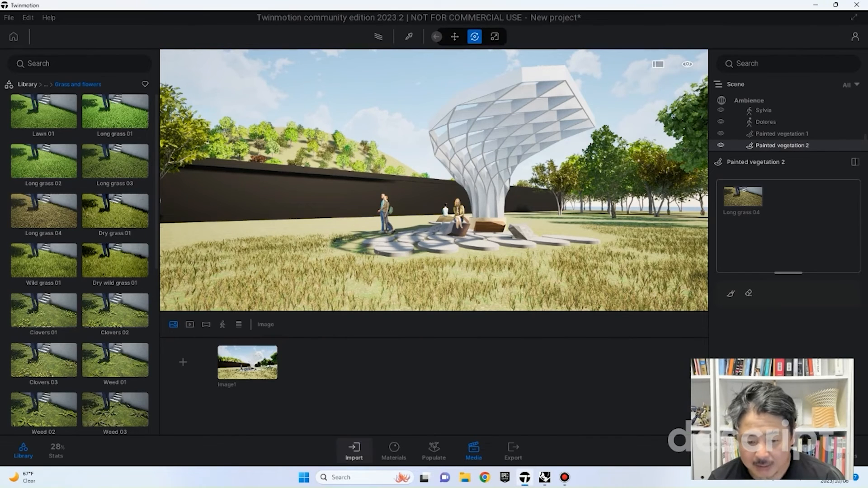
click(354, 450)
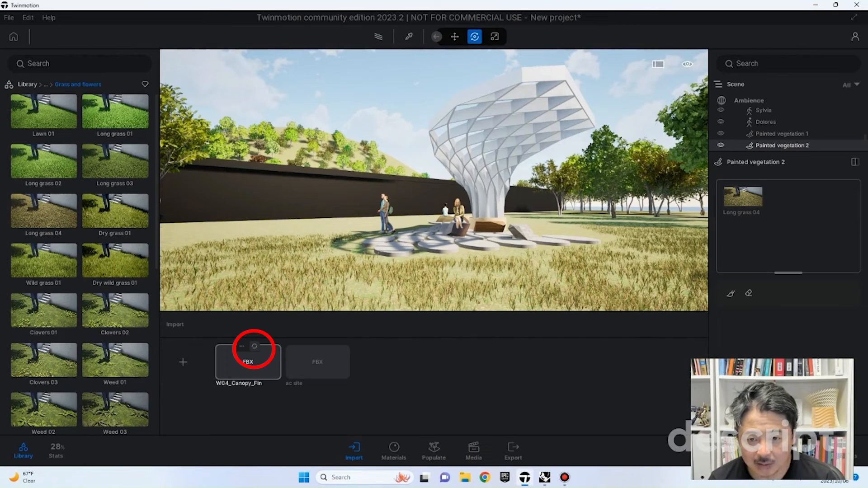
click(253, 356)
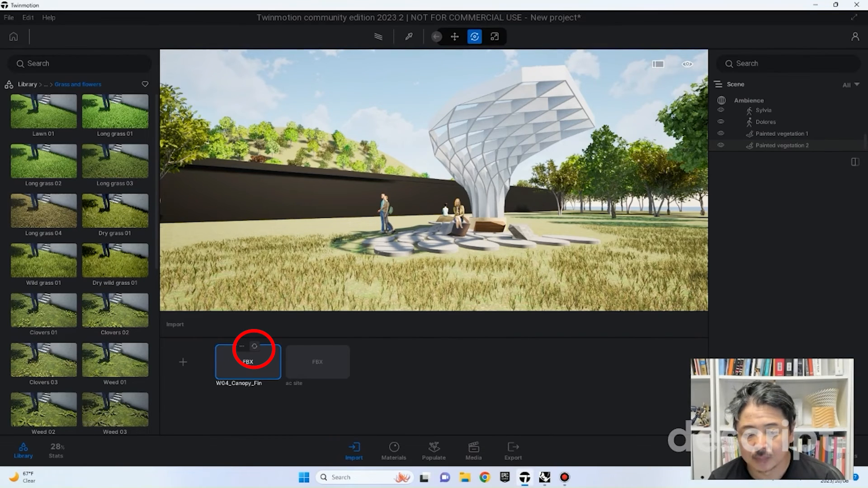
click(255, 346)
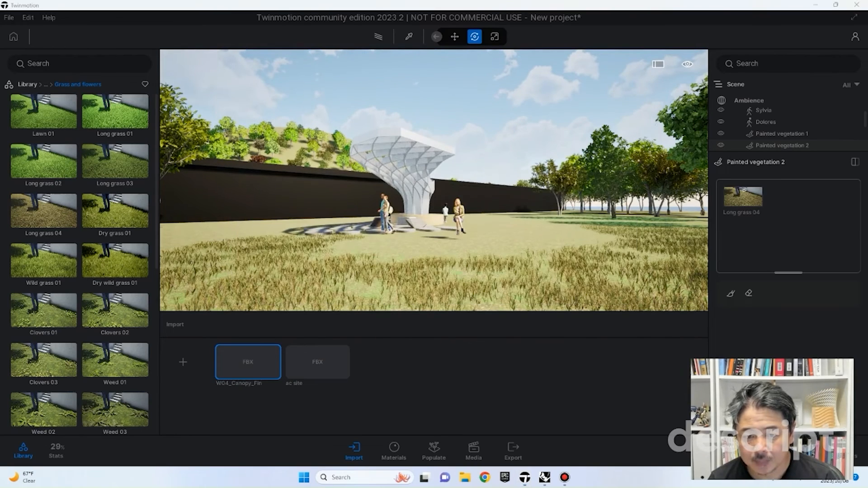
Move the small seated figure behind the column slightly closer to the canopy's round base.
shift+middle_drag(416, 181, 493, 226)
scroll(434, 180, up, 5)
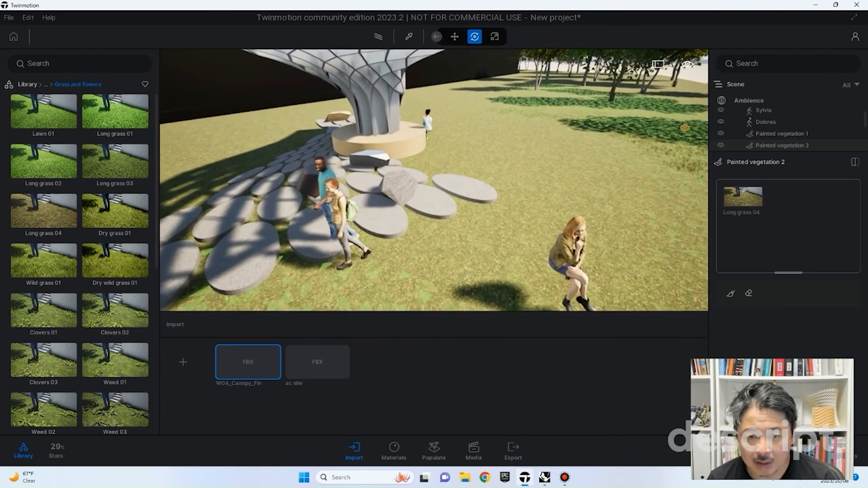
click(428, 124)
drag(429, 130, 418, 123)
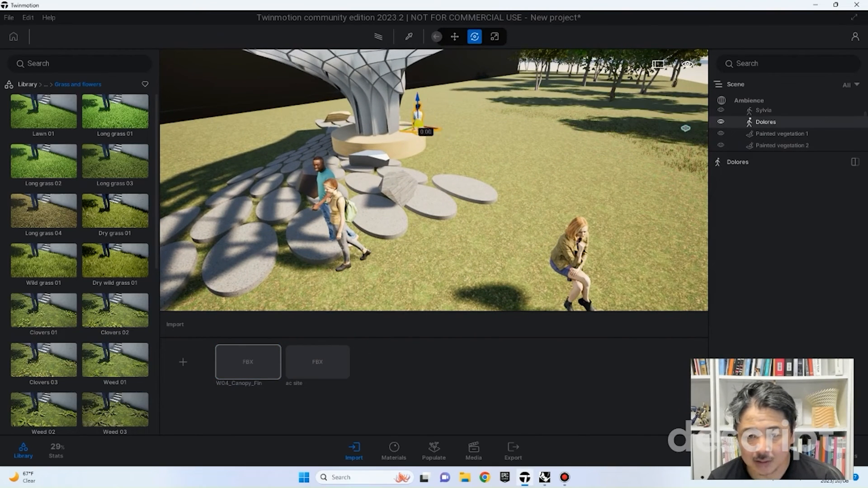
Select the whole W04_Canopy_Fin.fbx group in the scene and move it across the lawn back among the figures.
scroll(434, 181, down, 5)
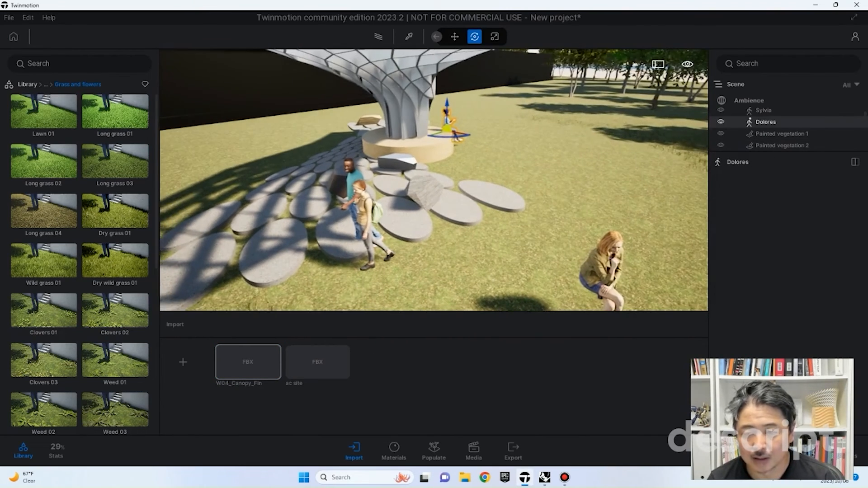
scroll(434, 181, up, 4)
right_drag(434, 181, 493, 163)
scroll(547, 126, down, 4)
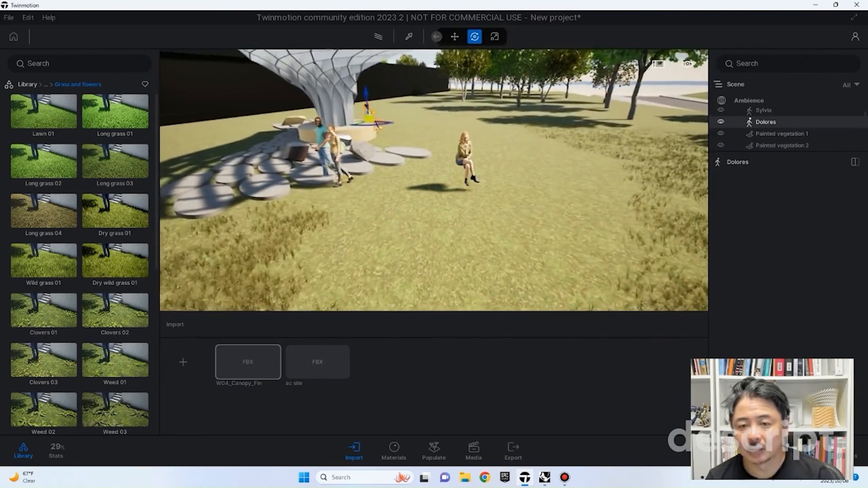
scroll(546, 126, up, 3)
scroll(546, 126, down, 4)
right_drag(547, 126, 584, 156)
scroll(787, 134, up, 1)
drag(787, 151, 787, 252)
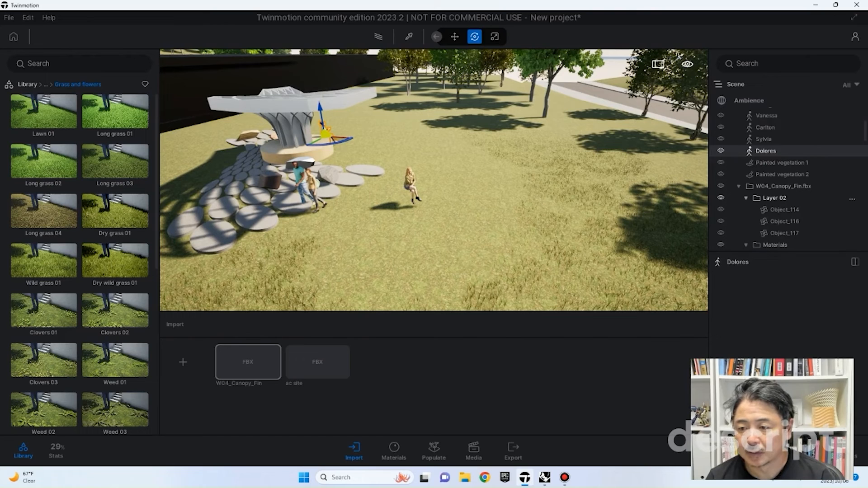
click(784, 186)
drag(379, 147, 479, 163)
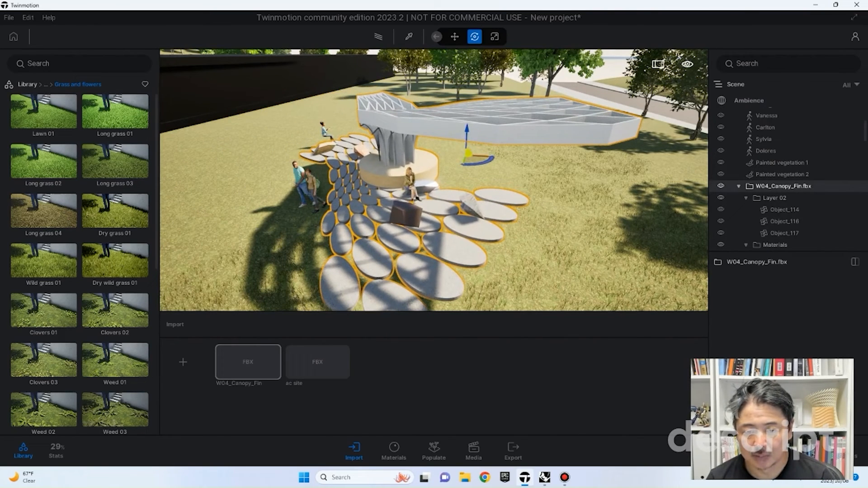
Move the seated woman onto the paving stones under the canopy's overhang and the small seated figure onto the round base's rim.
click(410, 182)
drag(410, 182, 470, 197)
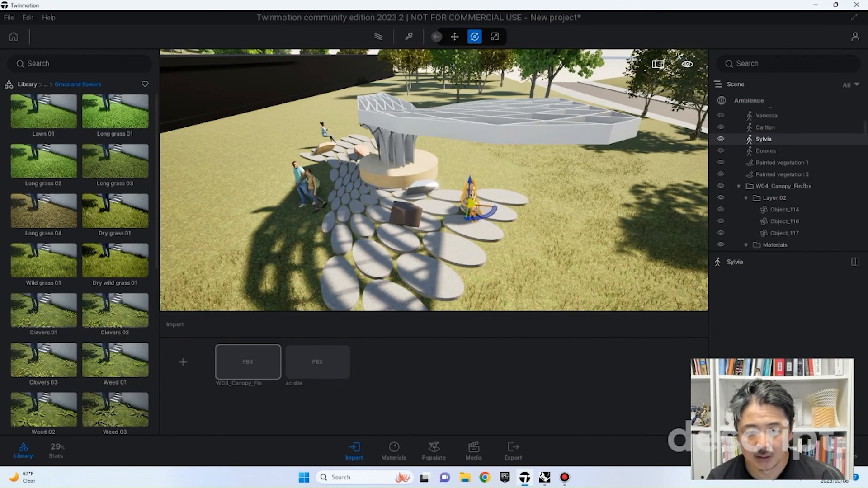
click(325, 133)
click(324, 132)
drag(325, 131, 434, 154)
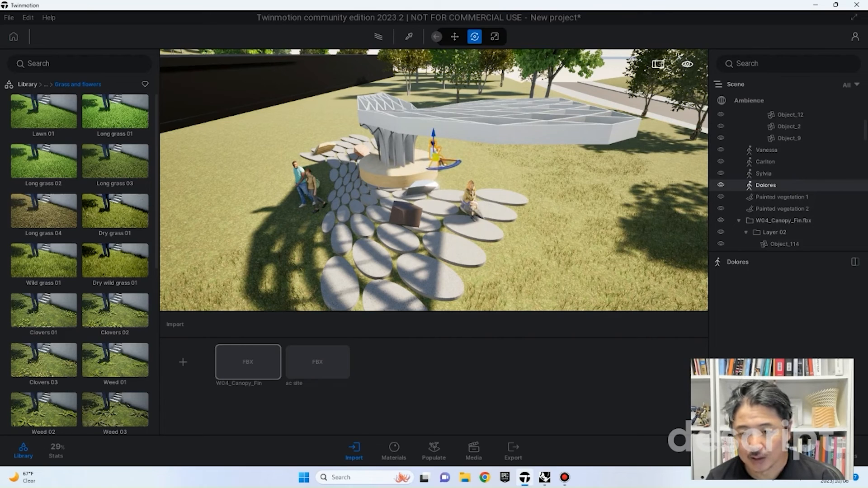
click(498, 171)
Recall the Image1 media view, turn the camera slightly to reframe the canopy, and refresh the saved image.
click(474, 450)
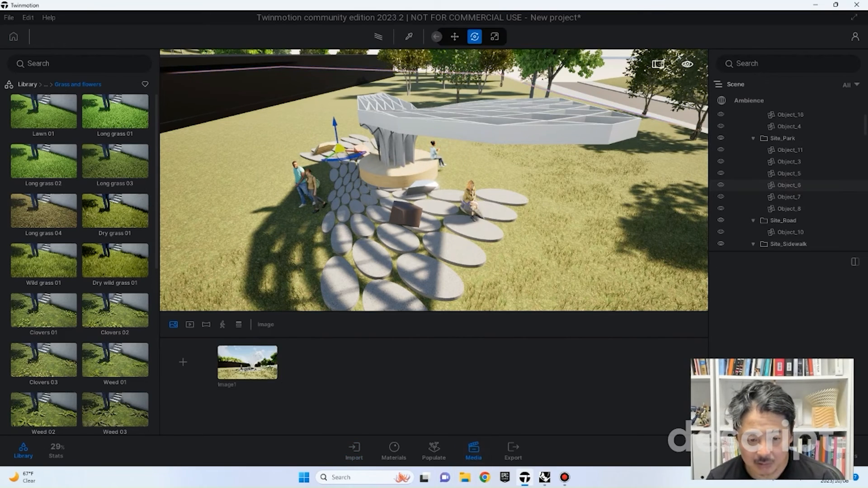
click(248, 361)
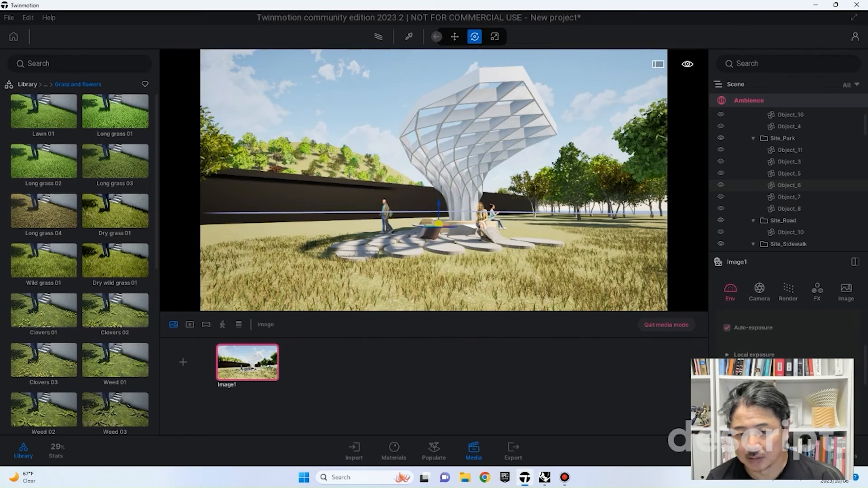
mouse_move(434, 181)
right_down()
mouse_move(458, 181)
mouse_move(437, 182)
mouse_move(449, 180)
right_up()
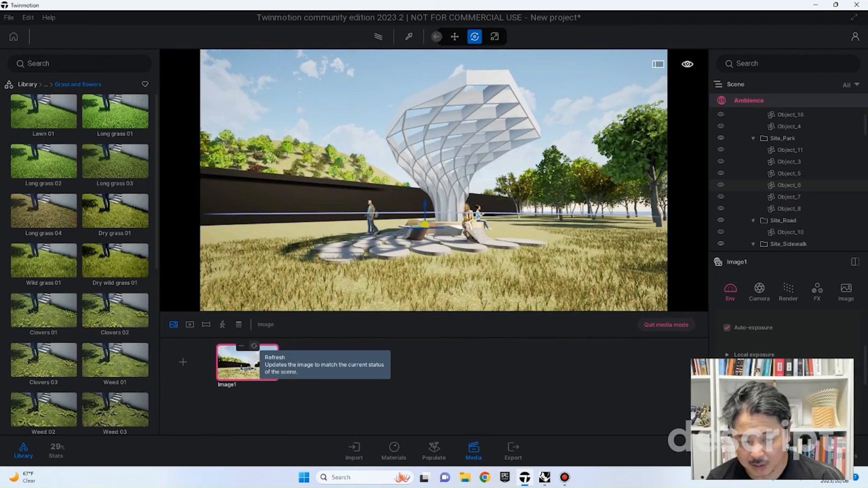
click(254, 346)
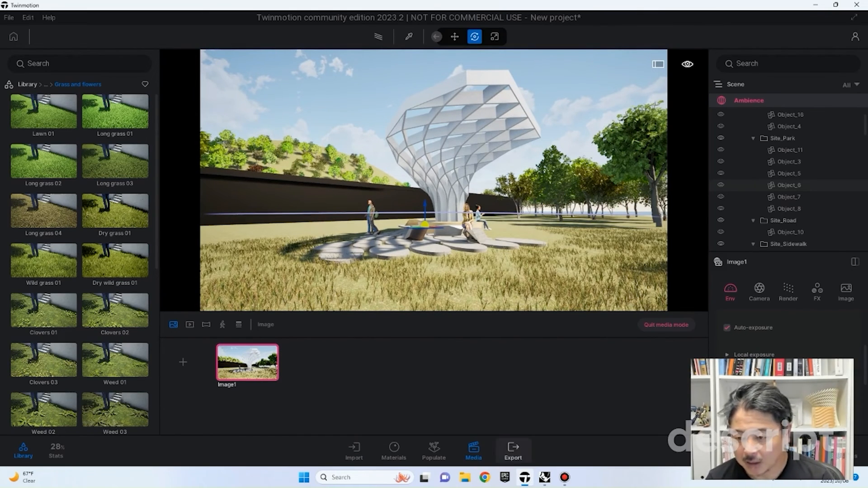
Export Image1 as a still image into the Rhino to TM Files pavilion folder.
click(513, 450)
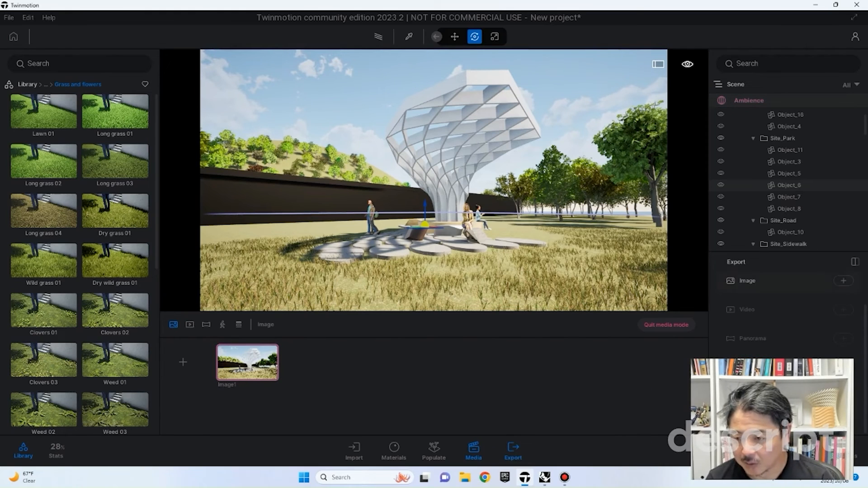
click(844, 281)
click(280, 243)
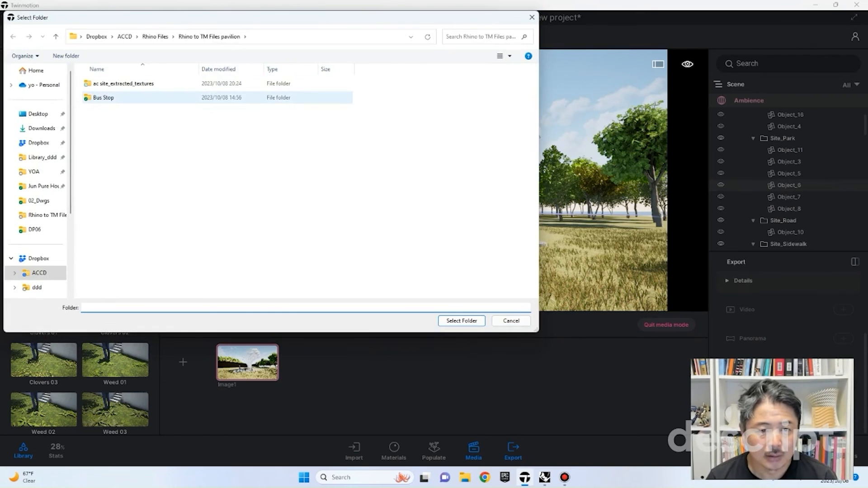
click(462, 320)
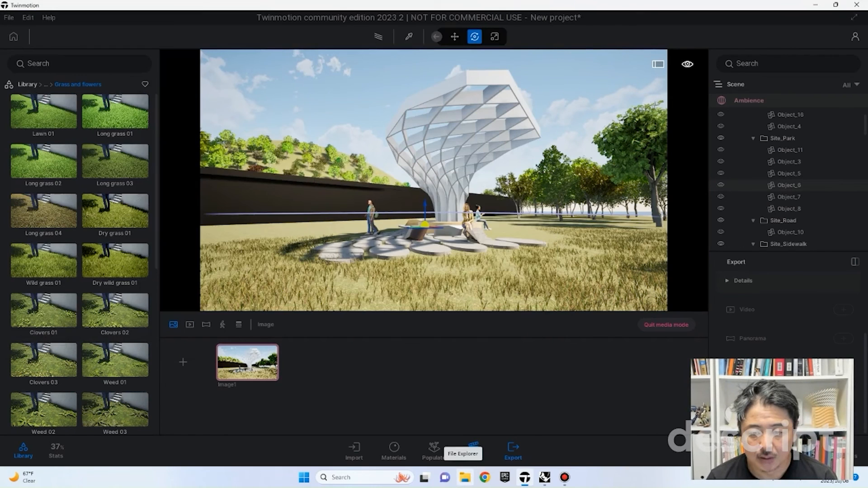
Switch to File Explorer, browse to Dropbox > ACCD > Rhino Files > Rhino to TM Files pavilion, and open the exported Image1_001 render.
click(465, 478)
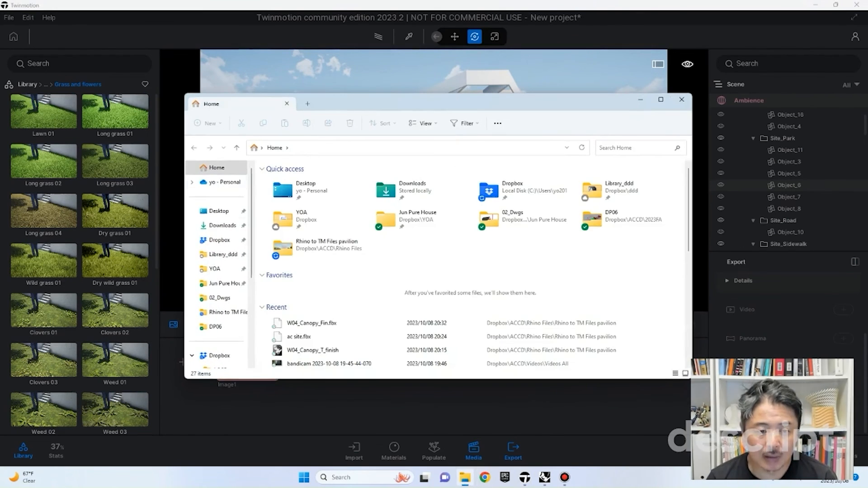
click(219, 240)
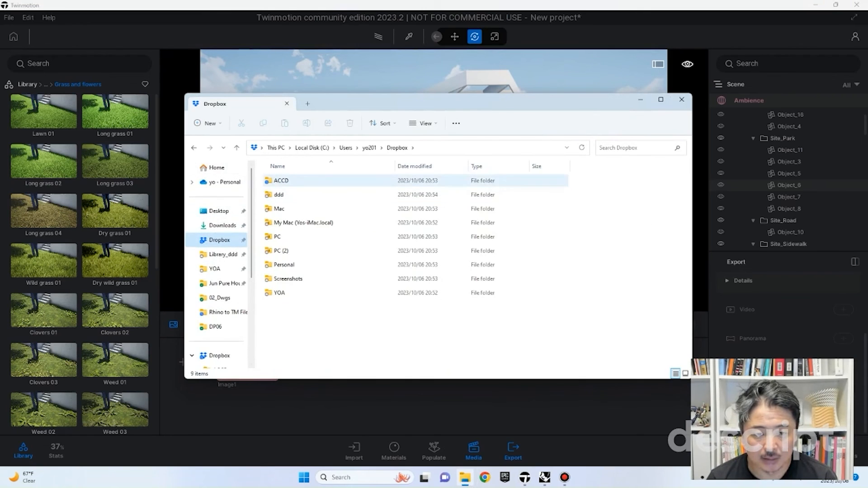
double_click(281, 181)
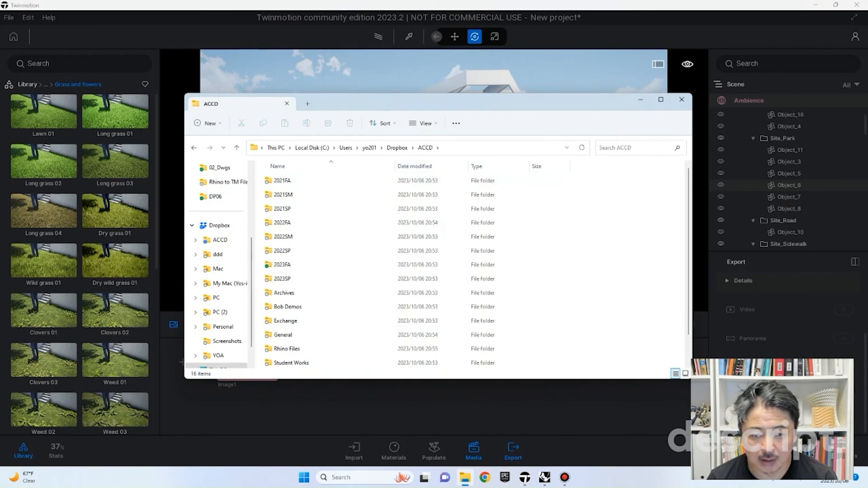
double_click(284, 349)
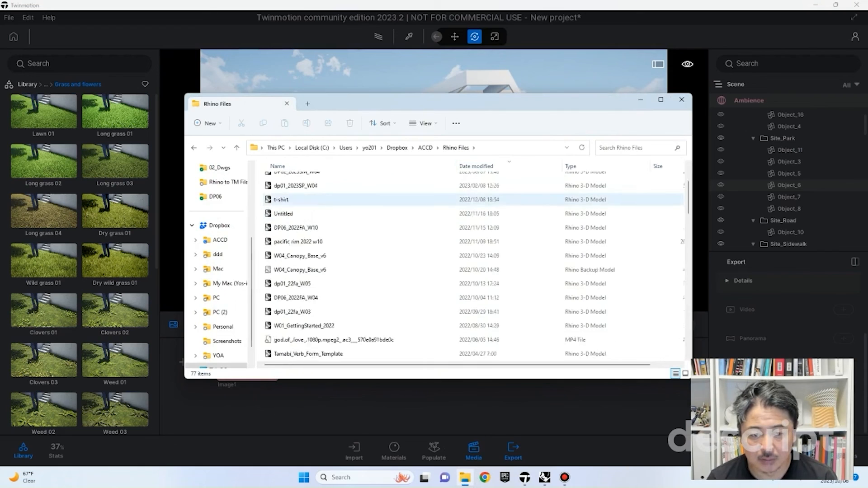
scroll(290, 203, down, 14)
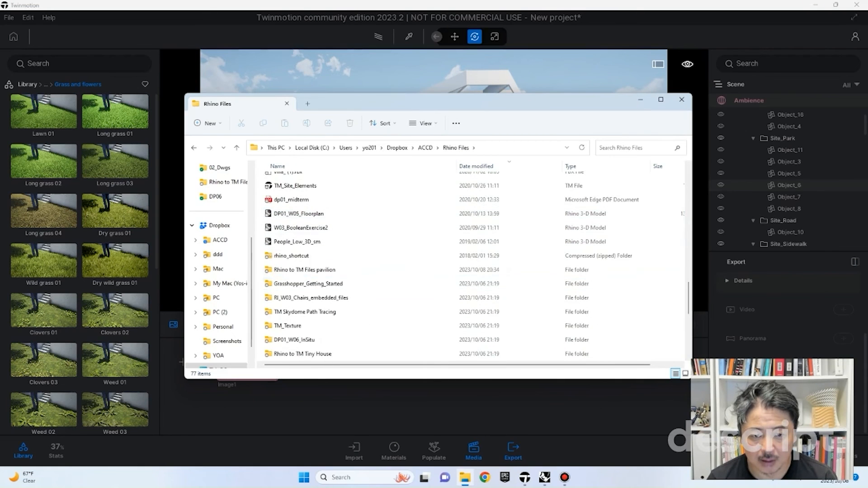
double_click(298, 270)
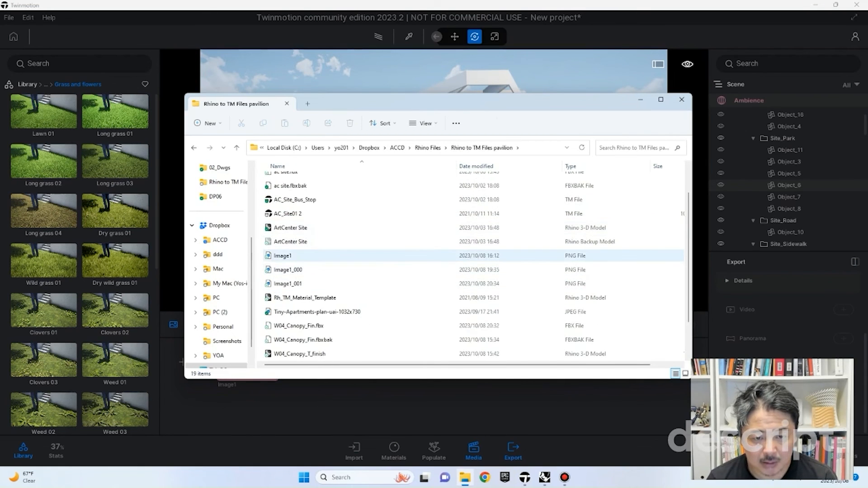
double_click(288, 283)
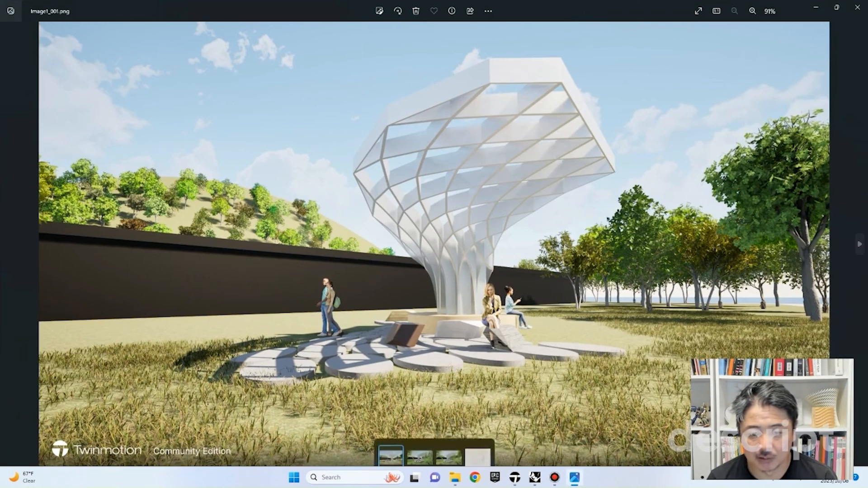